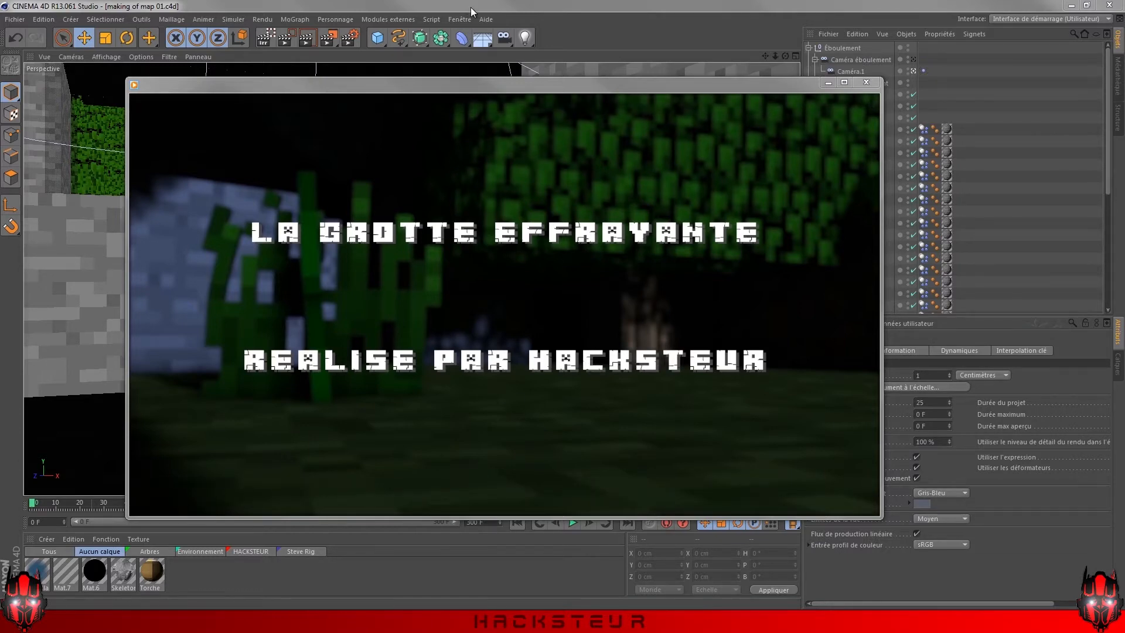
# Play the La Grotte Effrayante video up to the torch shot at 00:17, pause it and return to CINEMA 4D
pyautogui.click(470, 7)
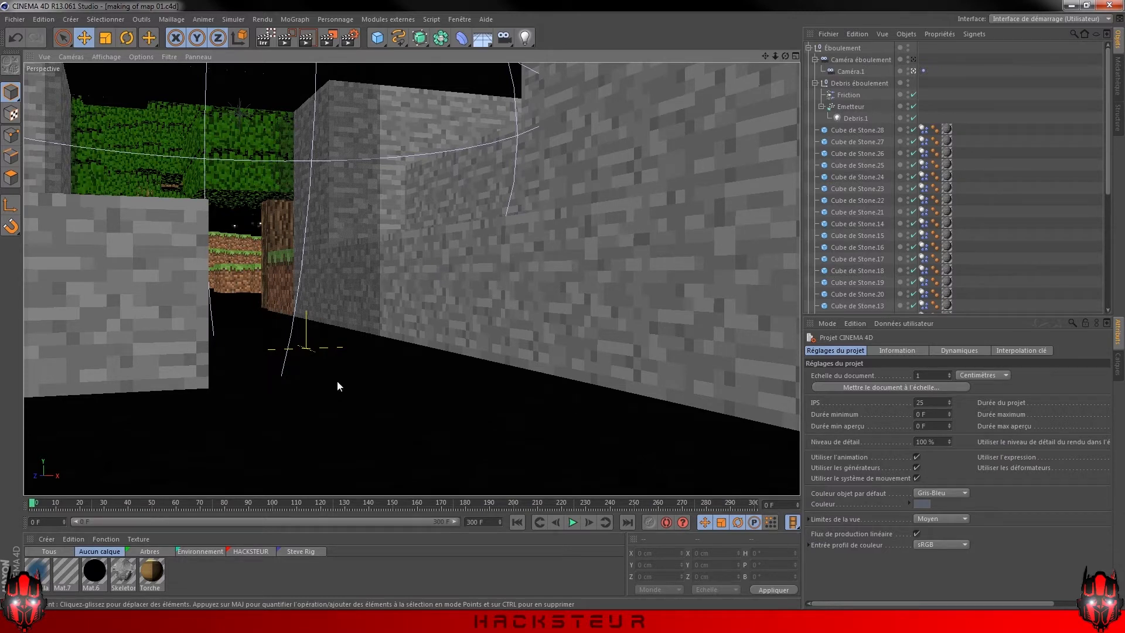
pyautogui.hotkey('alt', 'Tab')
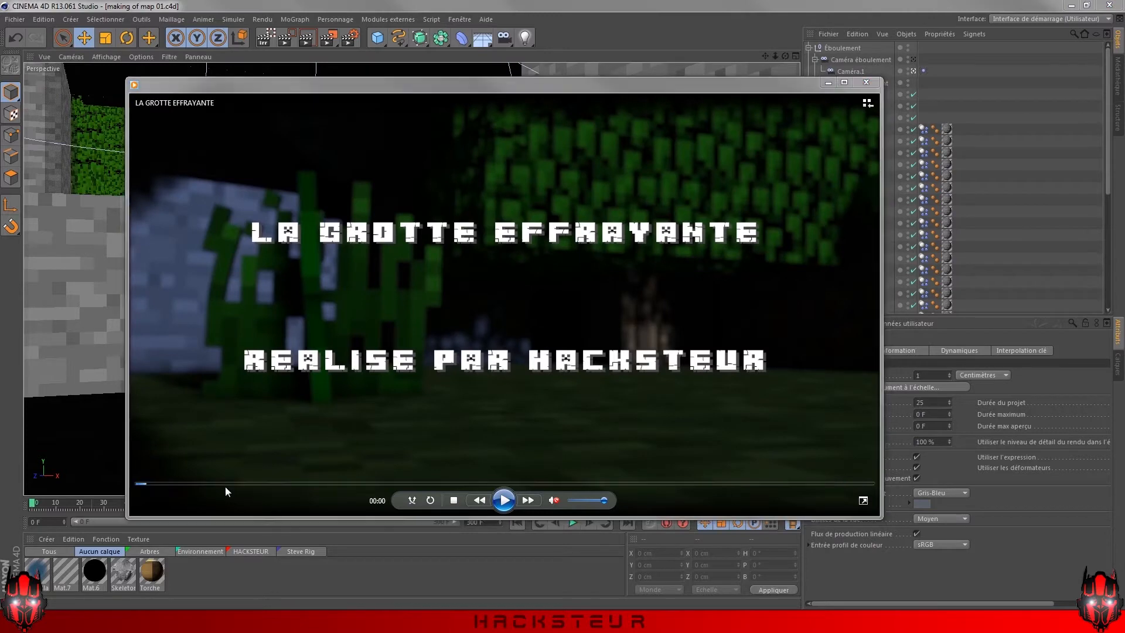
pyautogui.click(503, 500)
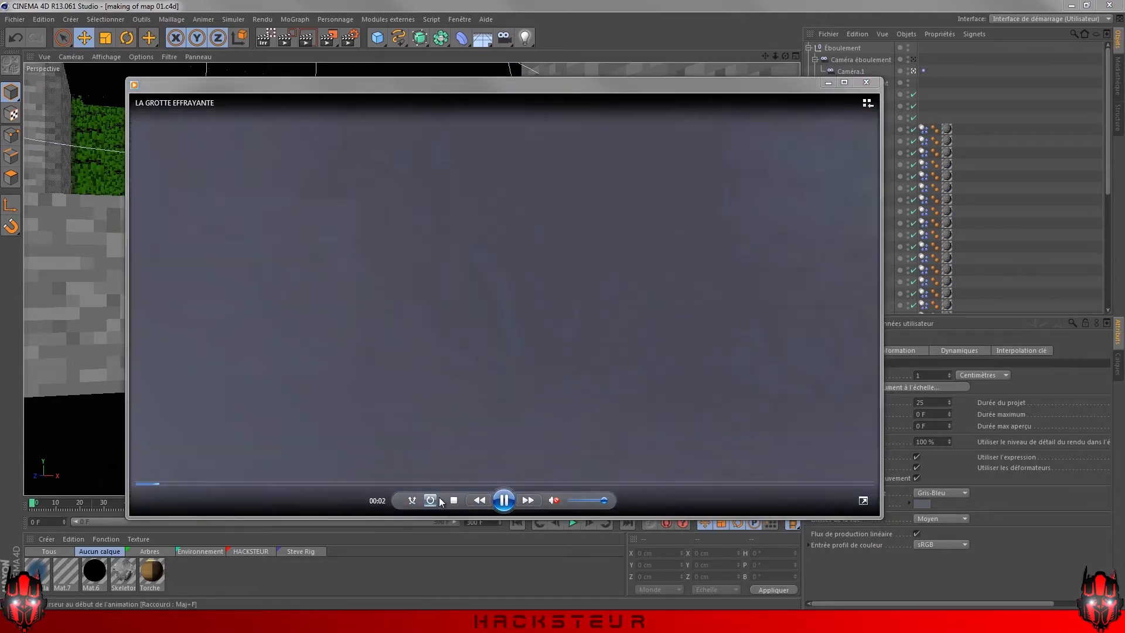
pyautogui.click(497, 505)
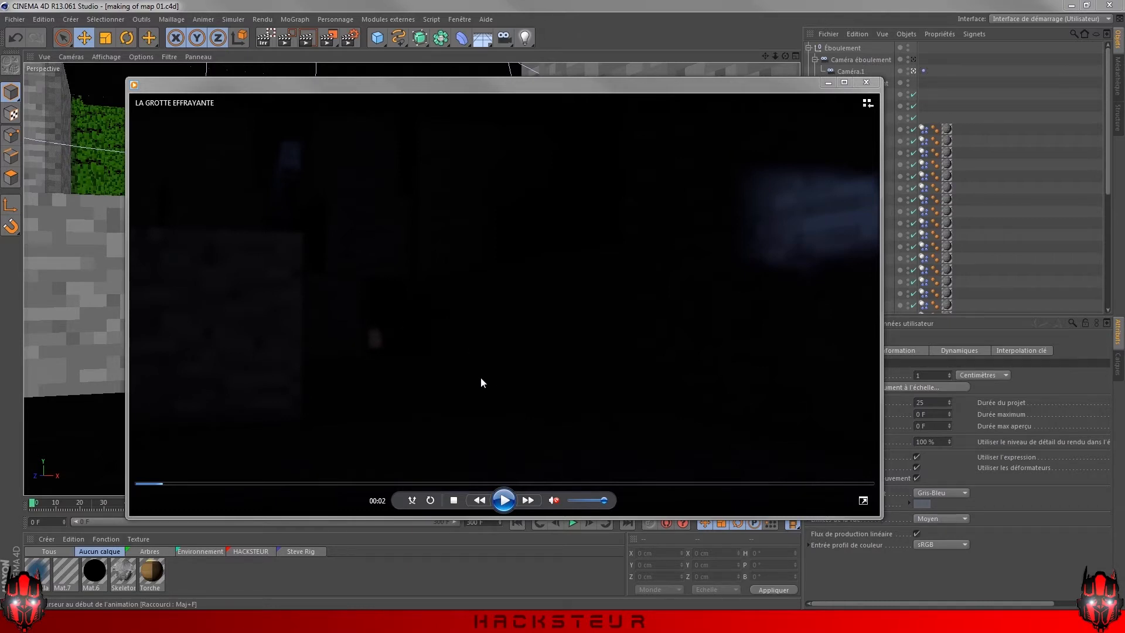
pyautogui.click(502, 501)
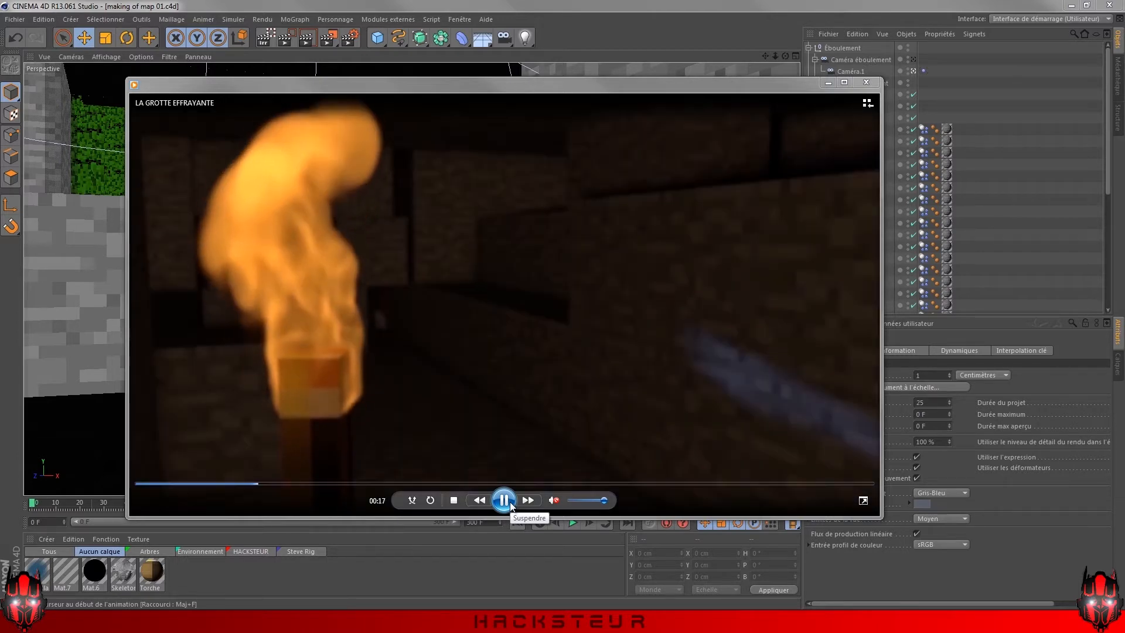
pyautogui.click(508, 503)
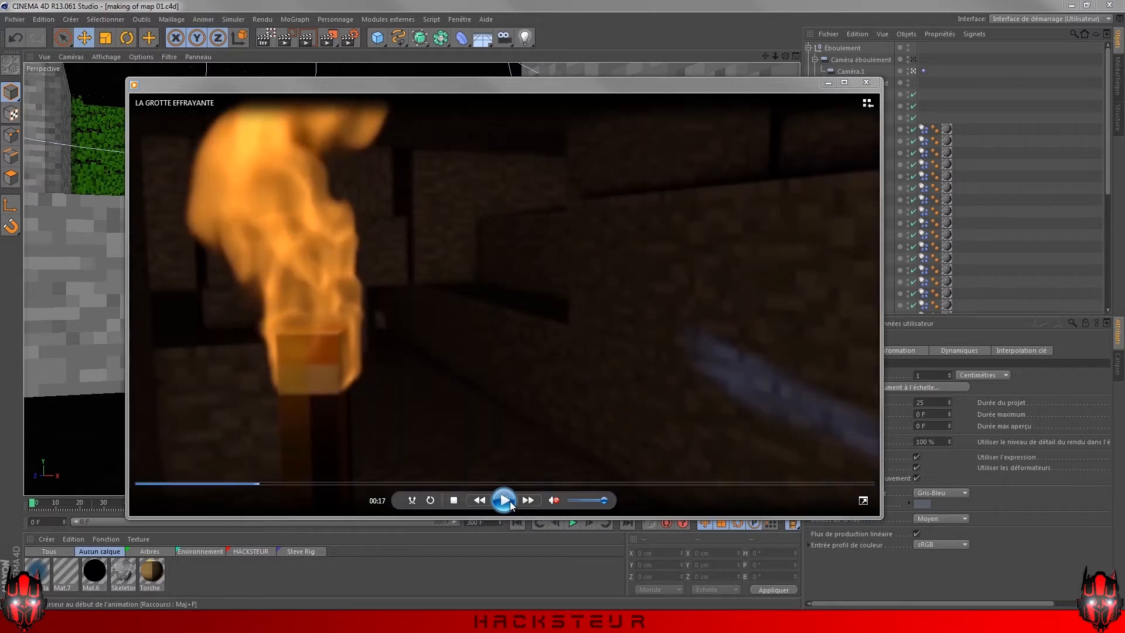
pyautogui.click(318, 5)
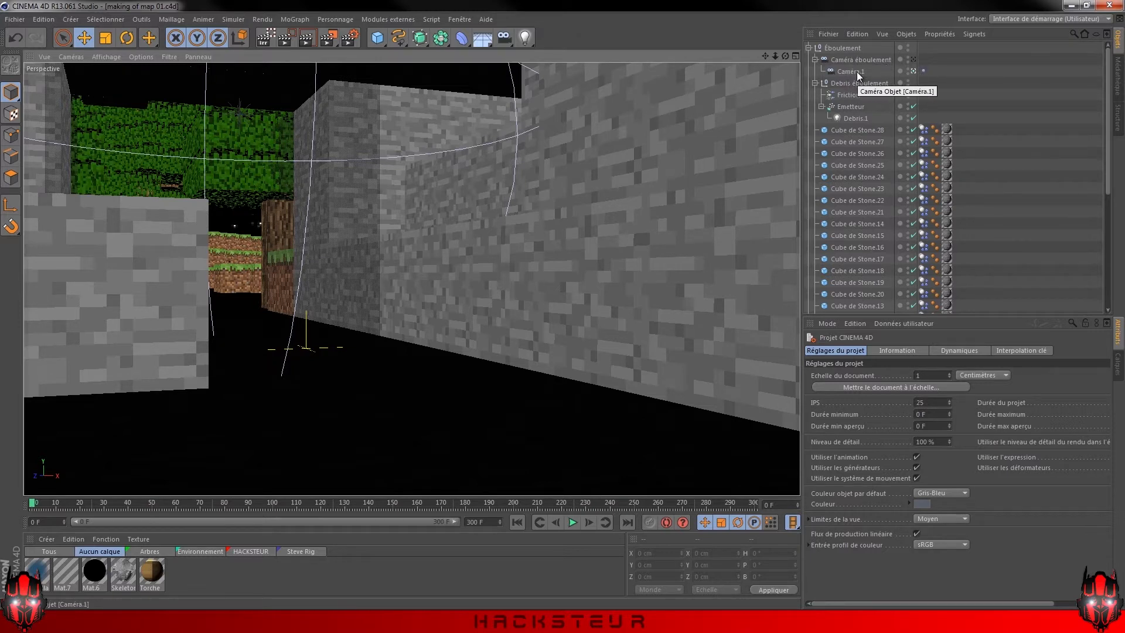
# Review the vibration expression settings of Caméra.1, its object properties and its keyframes in the timeline
pyautogui.click(924, 71)
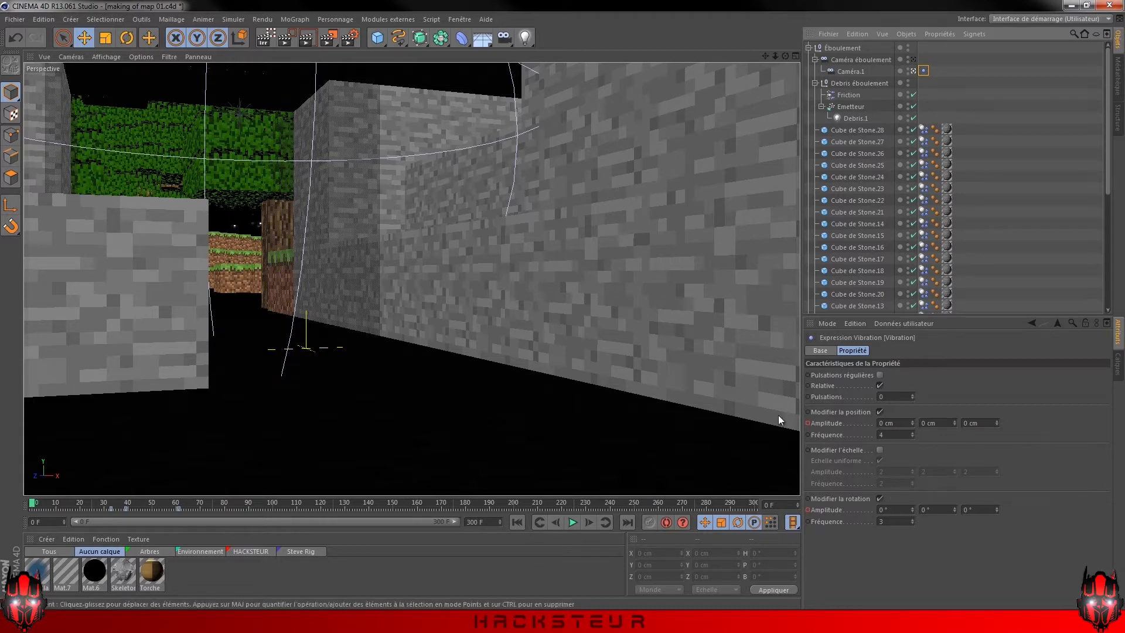
pyautogui.click(854, 72)
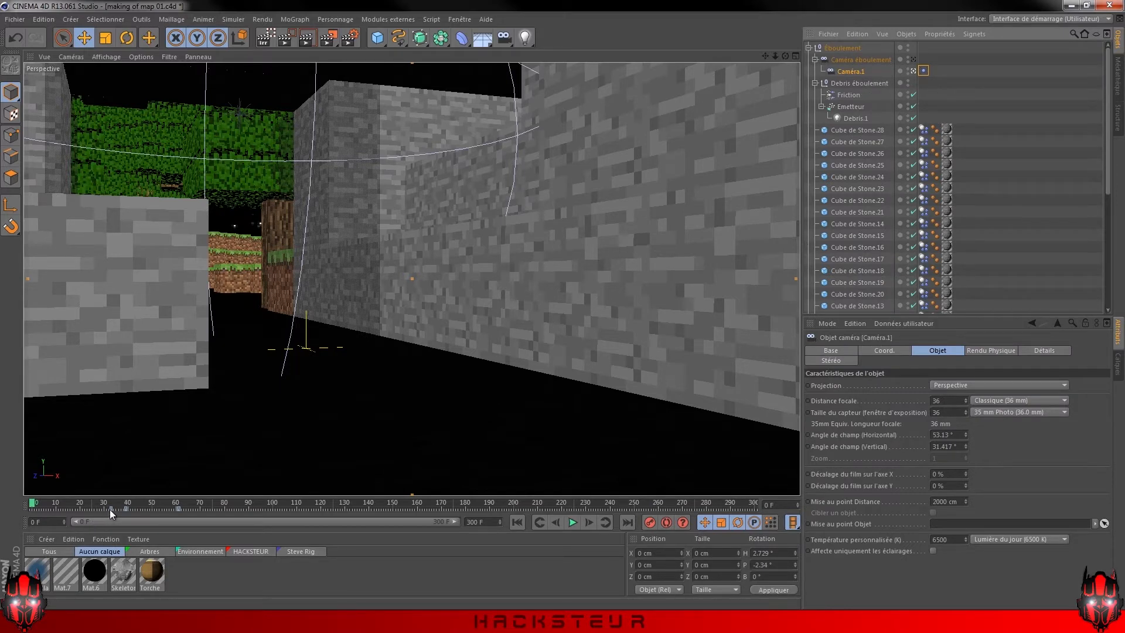
pyautogui.click(571, 520)
pyautogui.click(26, 508)
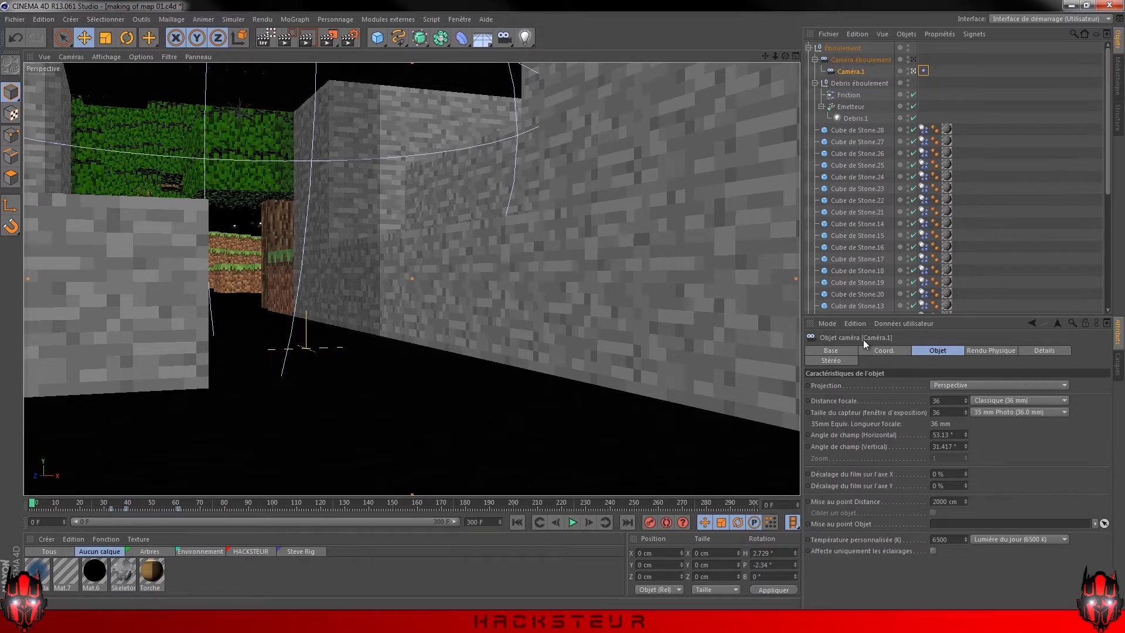
# Look through the object hierarchy down to the Neutre group and enlarge the object list to fit all of it
pyautogui.click(1043, 205)
pyautogui.scroll(-5, 1100, 208)
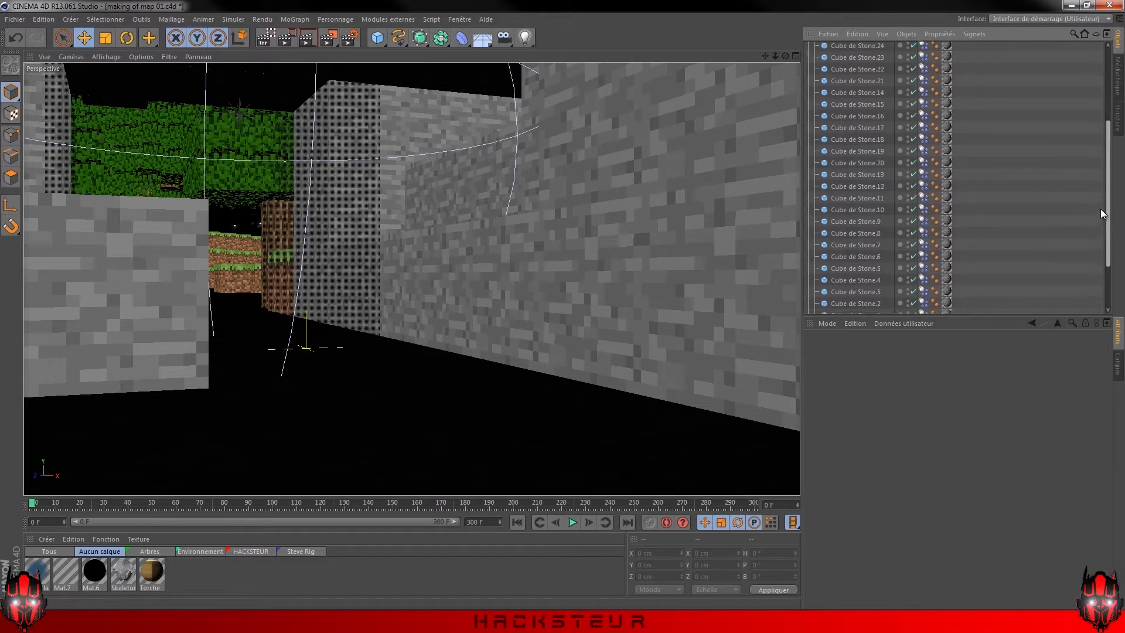
pyautogui.scroll(-8, 1094, 176)
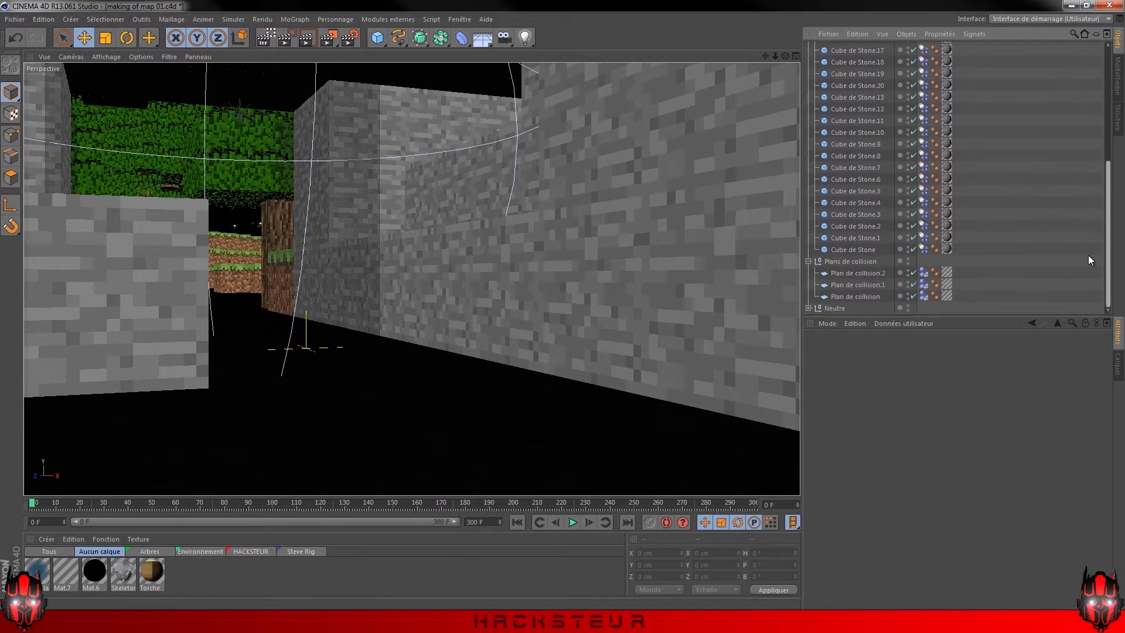
pyautogui.click(834, 308)
pyautogui.click(1015, 276)
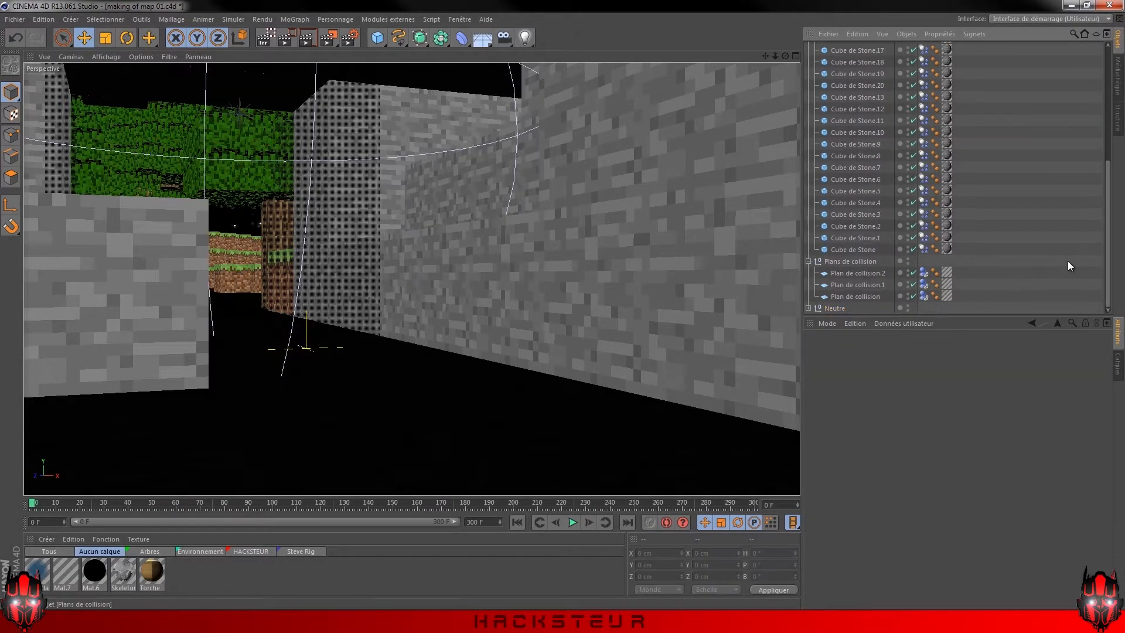
pyautogui.moveTo(989, 319); pyautogui.dragTo(969, 535)
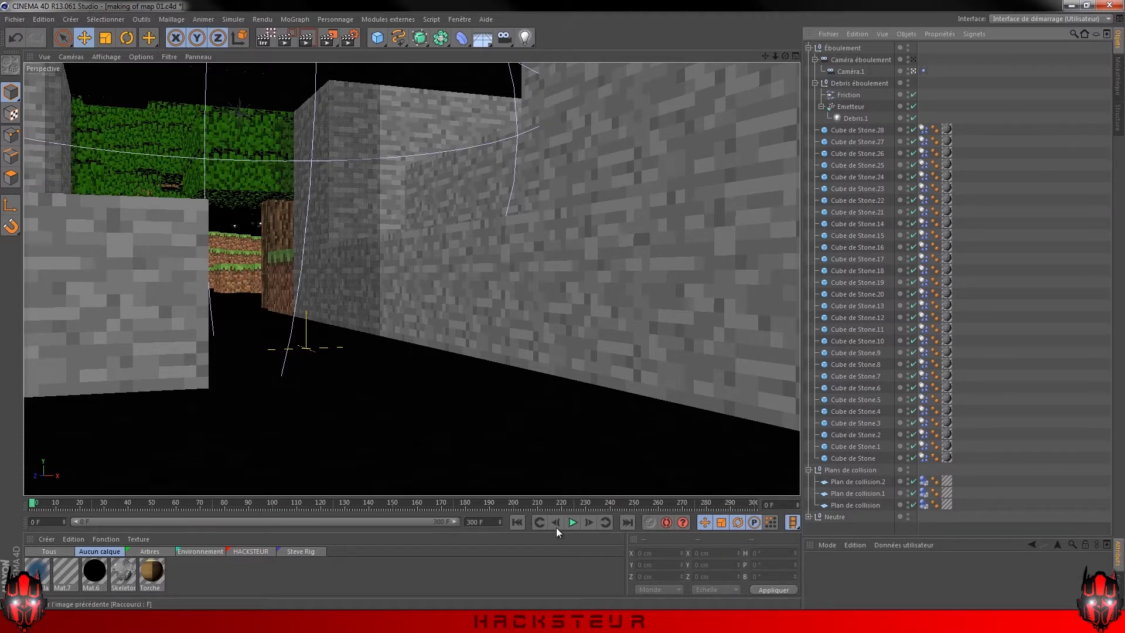
# Leave the Caméra.1 view and examine the cave interior, its entrance and the suspended stone cubes from several angles
pyautogui.click(913, 71)
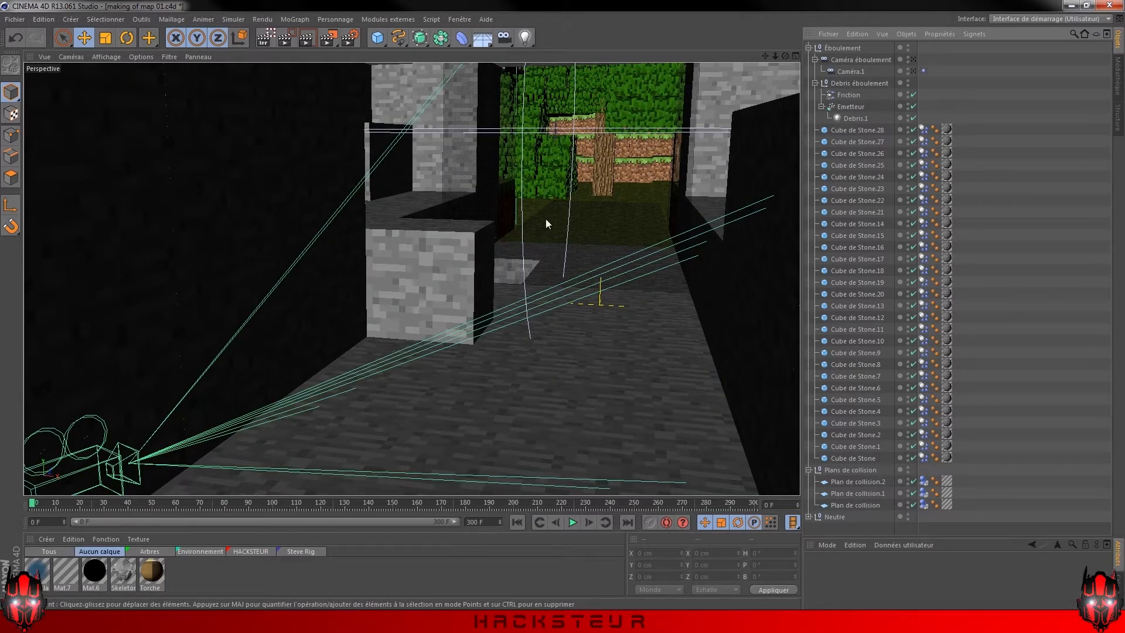
pyautogui.keyDown('alt'); pyautogui.moveTo(396, 270); pyautogui.dragTo(475, 244); pyautogui.keyUp('alt')
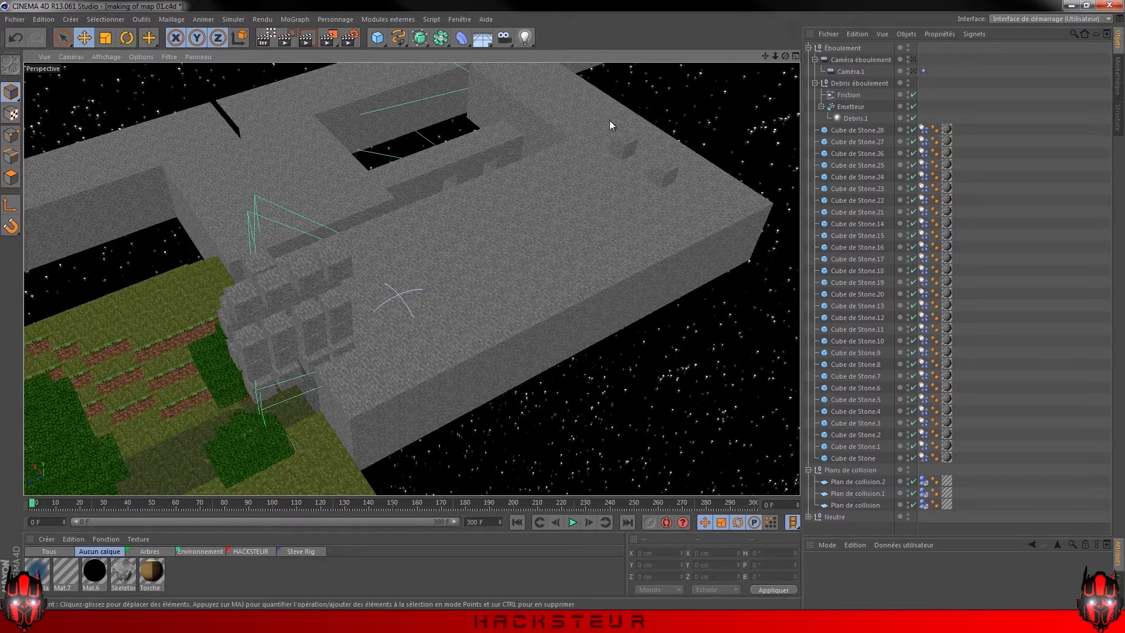
pyautogui.keyDown('alt'); pyautogui.moveTo(286, 409); pyautogui.dragTo(334, 387, button='right'); pyautogui.keyUp('alt')
pyautogui.keyDown('alt'); pyautogui.moveTo(262, 394); pyautogui.dragTo(385, 336, button='right'); pyautogui.keyUp('alt')
pyautogui.keyDown('alt'); pyautogui.moveTo(386, 337); pyautogui.dragTo(503, 291); pyautogui.keyUp('alt')
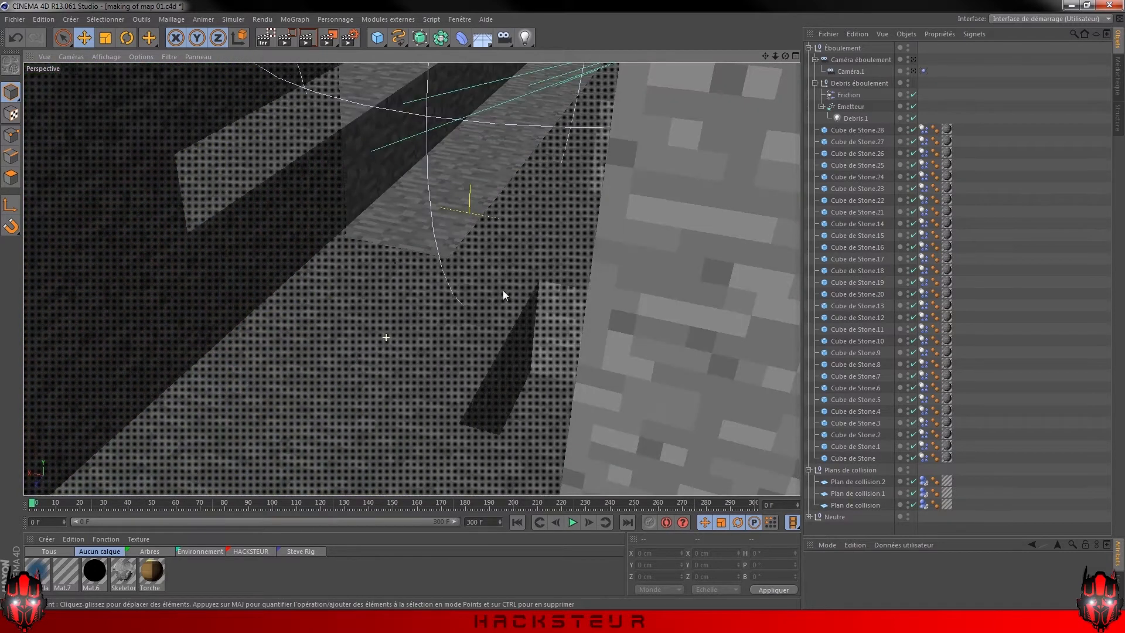
pyautogui.moveTo(256, 413)
pyautogui.keyDown('alt'); pyautogui.mouseDown()
pyautogui.moveTo(422, 333)
pyautogui.moveTo(335, 339)
pyautogui.moveTo(351, 376)
pyautogui.mouseUp(); pyautogui.keyUp('alt')
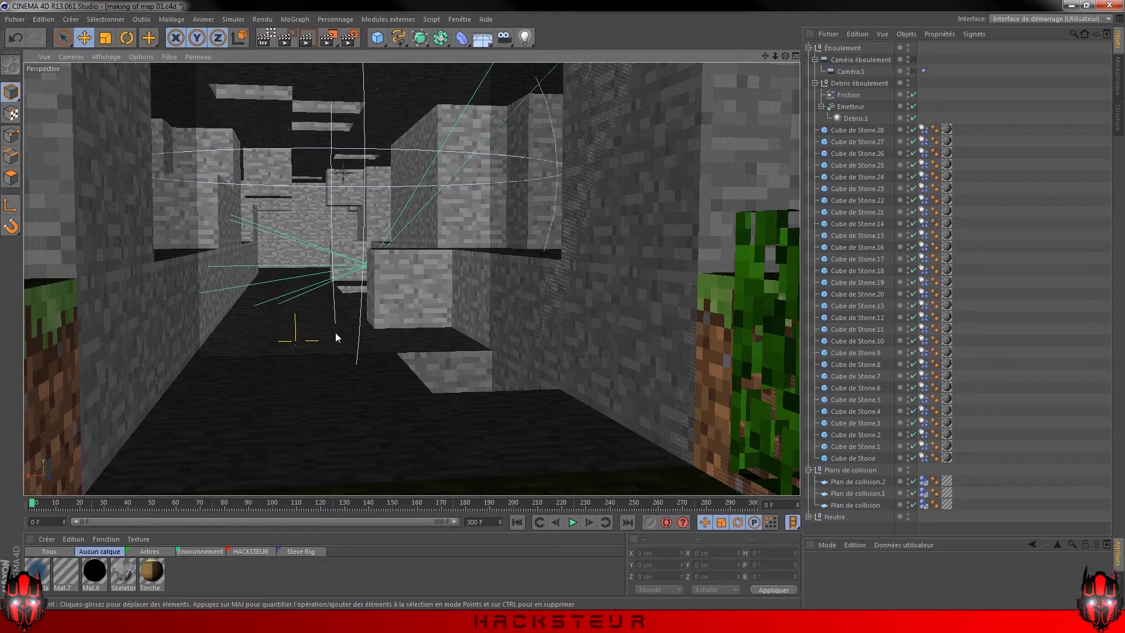
pyautogui.keyDown('alt'); pyautogui.moveTo(402, 300); pyautogui.dragTo(493, 269, button='right'); pyautogui.keyUp('alt')
pyautogui.keyDown('alt'); pyautogui.moveTo(371, 246); pyautogui.dragTo(451, 214, button='right'); pyautogui.keyUp('alt')
pyautogui.keyDown('alt'); pyautogui.moveTo(379, 246); pyautogui.dragTo(425, 291); pyautogui.keyUp('alt')
pyautogui.keyDown('alt'); pyautogui.moveTo(381, 268); pyautogui.dragTo(743, 338); pyautogui.keyUp('alt')
pyautogui.keyDown('alt'); pyautogui.moveTo(477, 255); pyautogui.dragTo(390, 306); pyautogui.keyUp('alt')
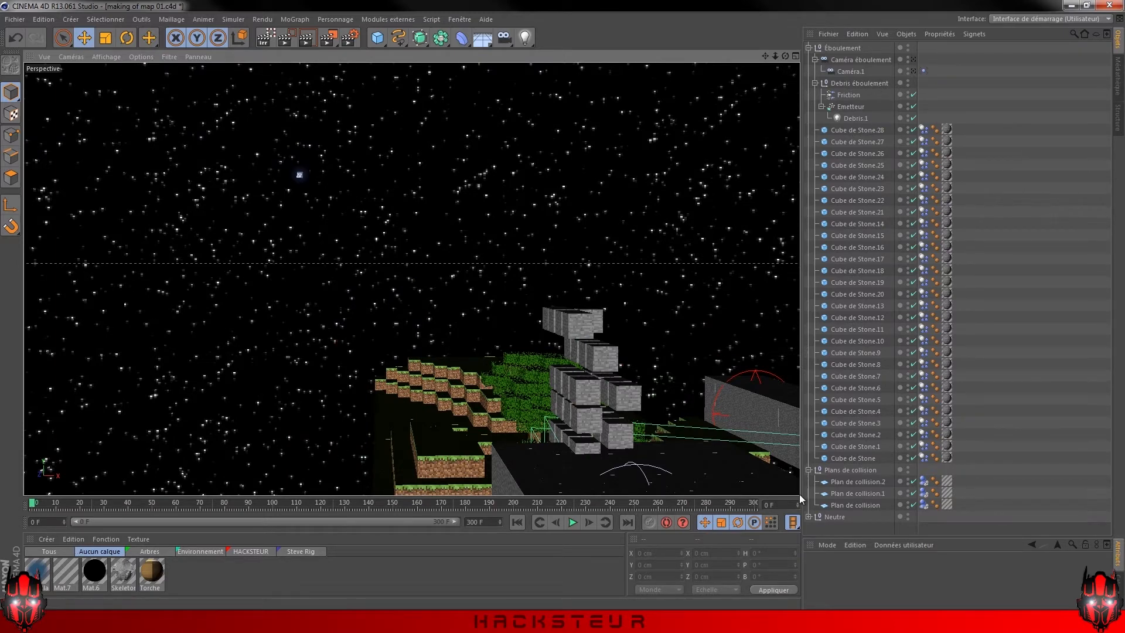
# Expand the Neutre group to review its objects and the texture properties of Ciel, then collapse the group
pyautogui.click(809, 516)
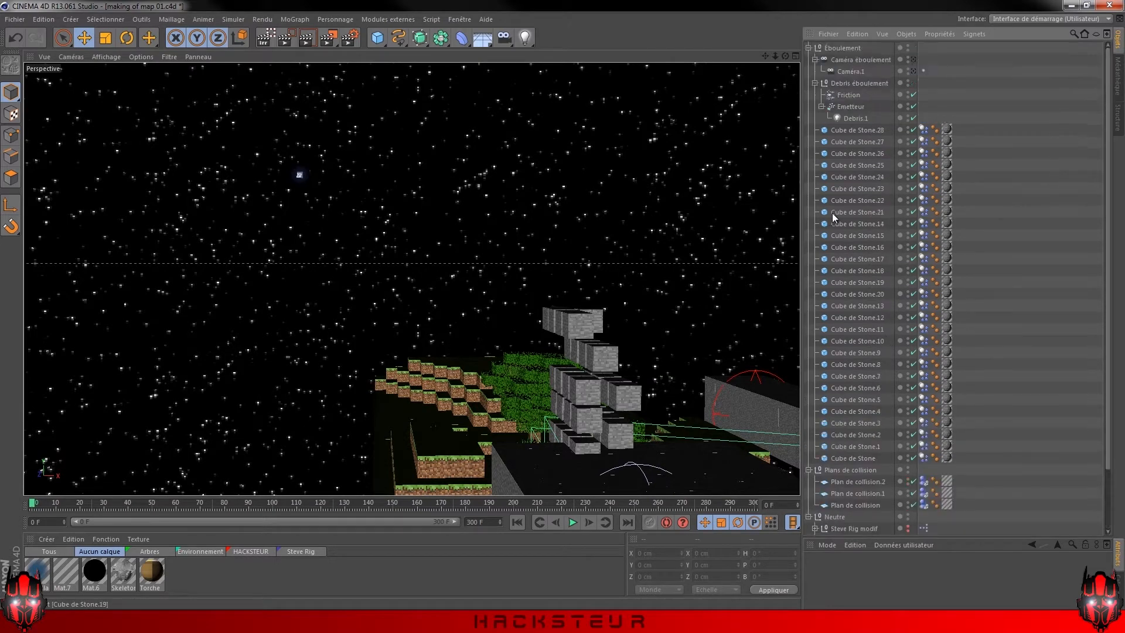
pyautogui.click(809, 447)
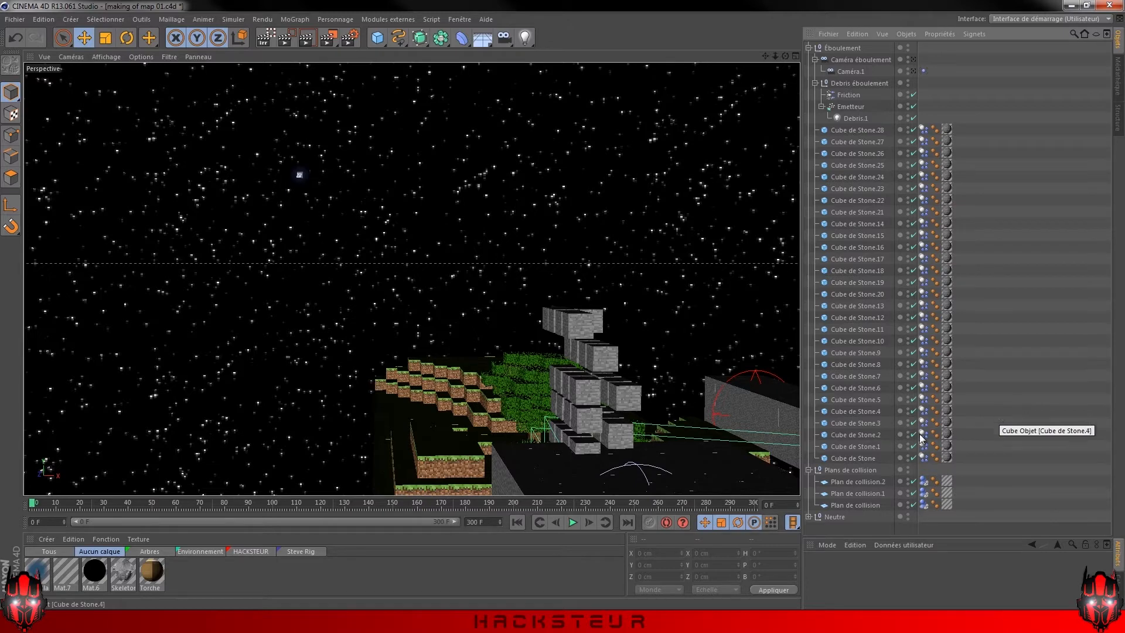
pyautogui.click(808, 516)
pyautogui.scroll(-3, 807, 519)
pyautogui.click(924, 529)
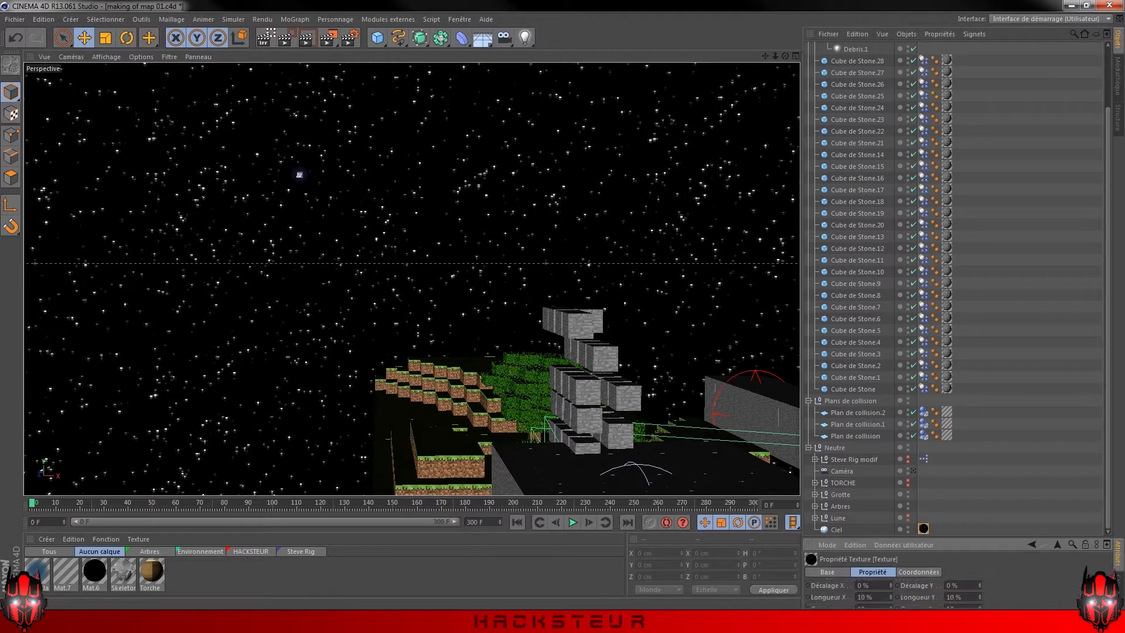
pyautogui.moveTo(1009, 536); pyautogui.dragTo(1009, 369)
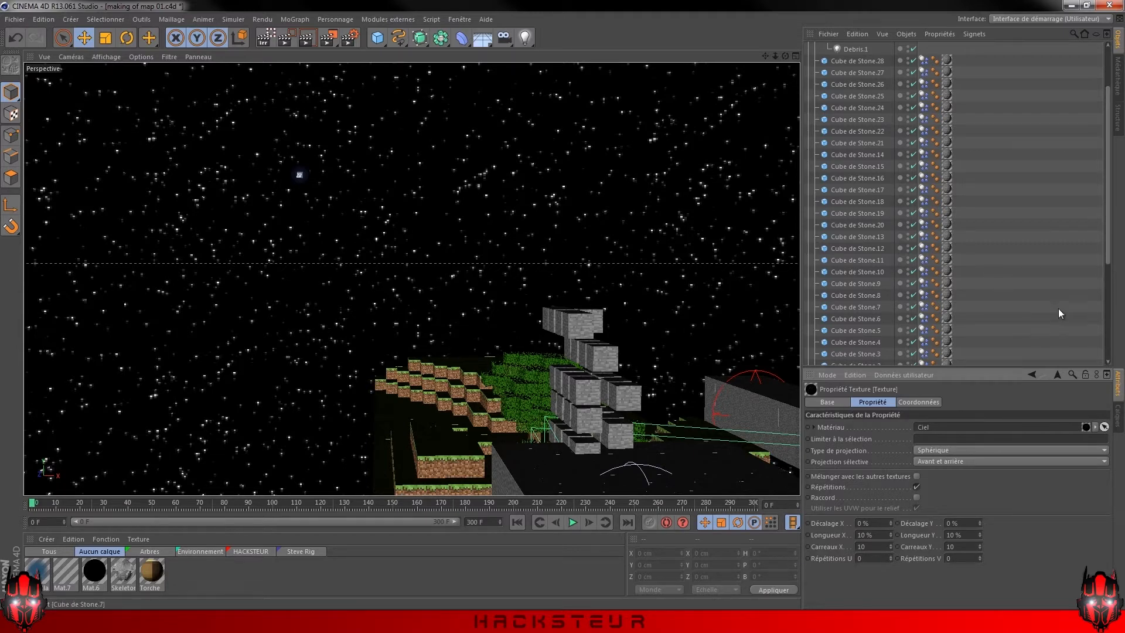
pyautogui.scroll(-5, 1058, 308)
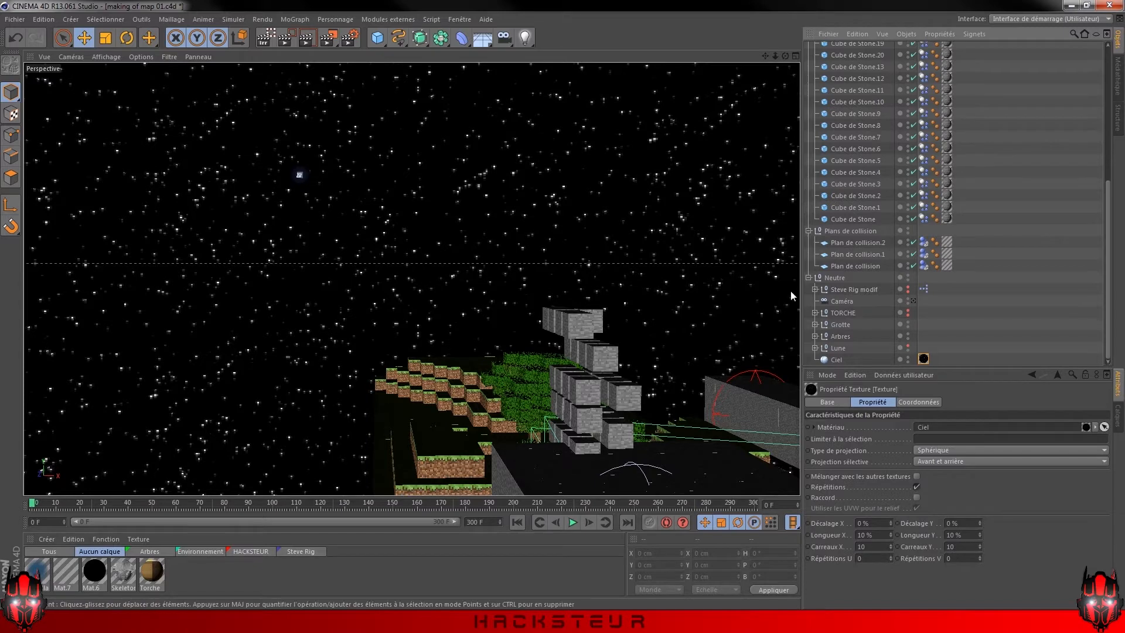
pyautogui.scroll(3, 806, 278)
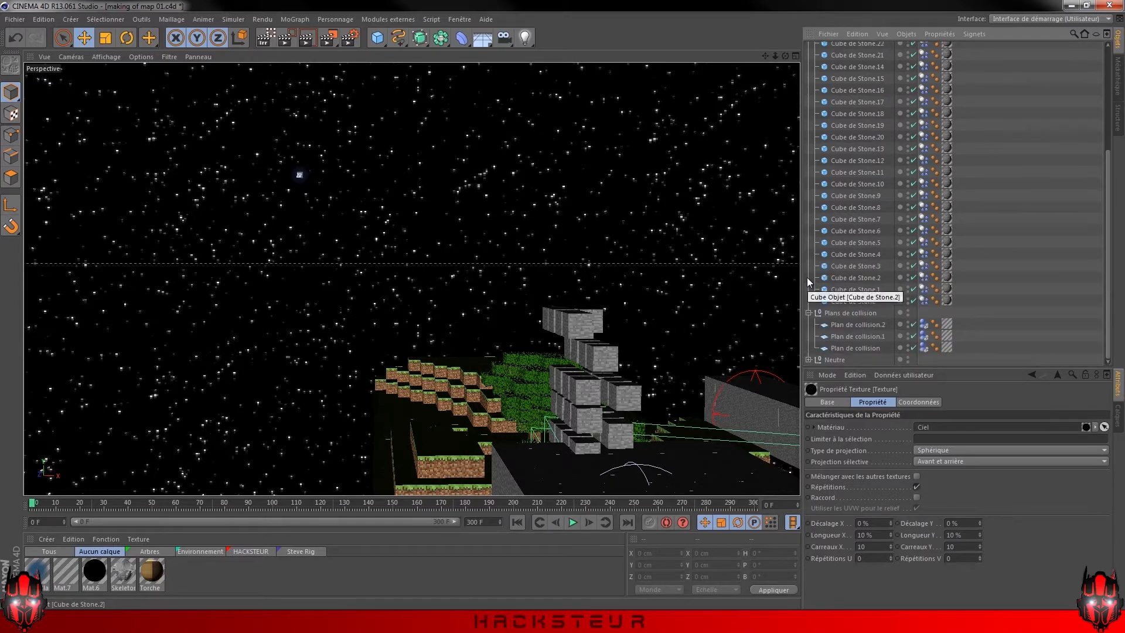
pyautogui.scroll(5, 984, 244)
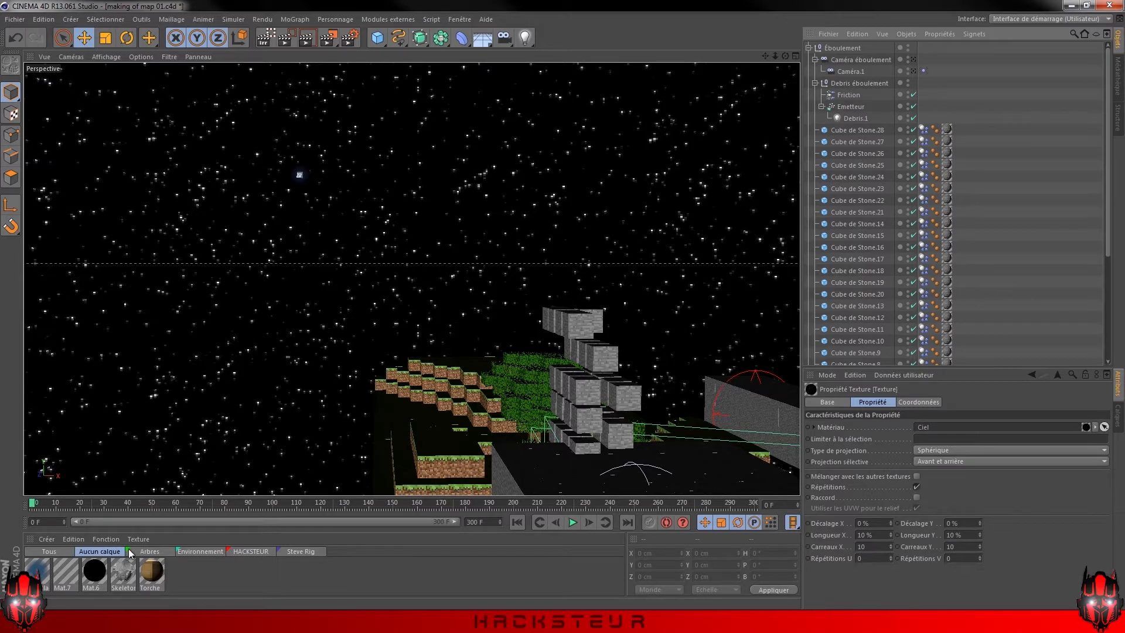
# Browse the materials in the Arbres, Environnement, HACKSTEUR and Steve Rig layers and return to those without a layer
pyautogui.click(193, 566)
pyautogui.click(161, 550)
pyautogui.click(203, 552)
pyautogui.click(244, 552)
pyautogui.click(294, 551)
pyautogui.click(101, 551)
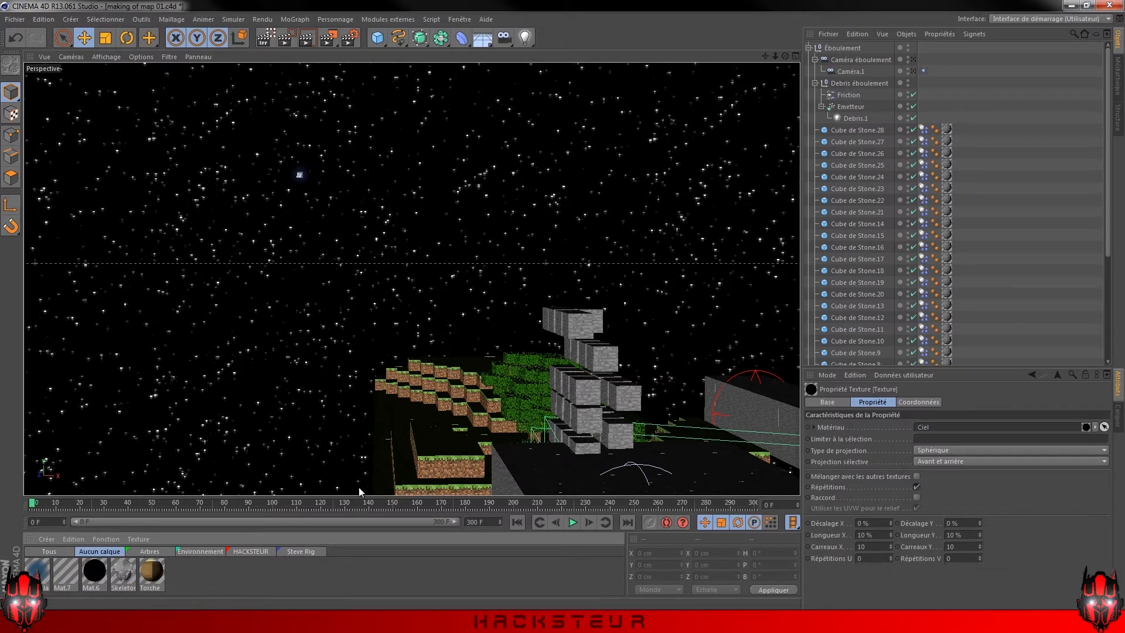
# Hide the horizon line in the perspective view and show it again
pyautogui.keyDown('alt'); pyautogui.moveTo(283, 407); pyautogui.dragTo(535, 353); pyautogui.keyUp('alt')
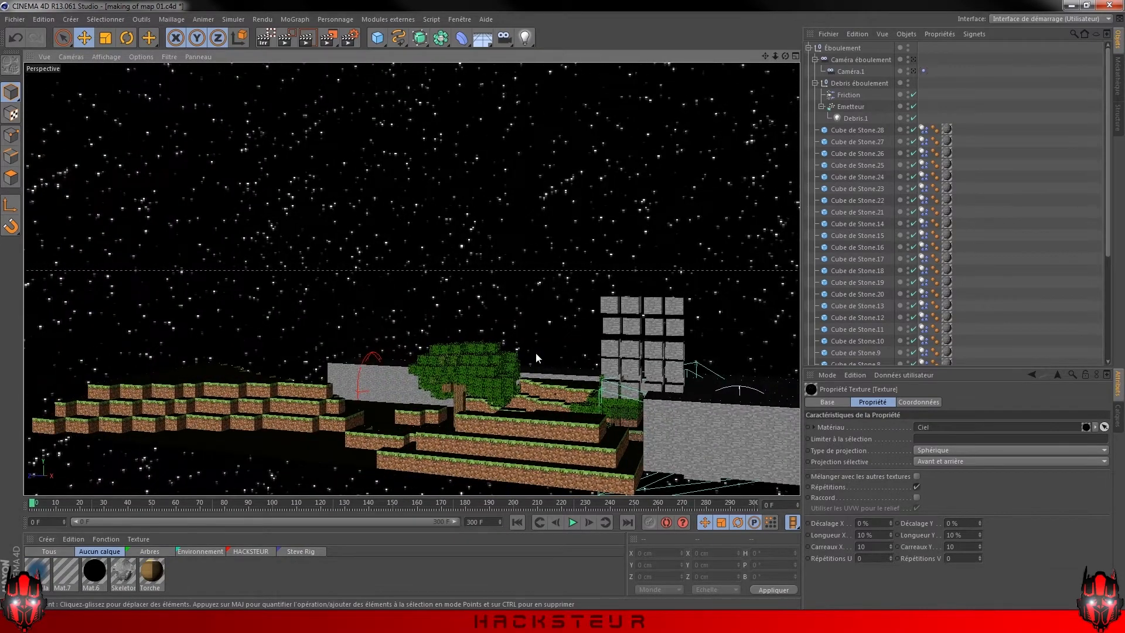
pyautogui.click(168, 57)
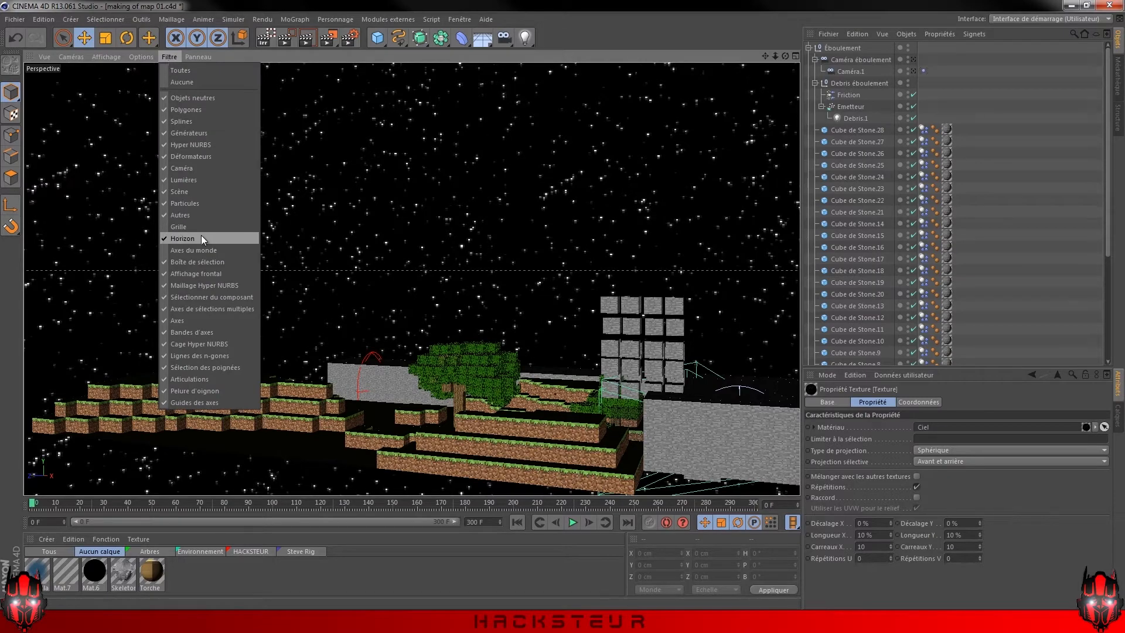
pyautogui.click(201, 238)
pyautogui.click(168, 57)
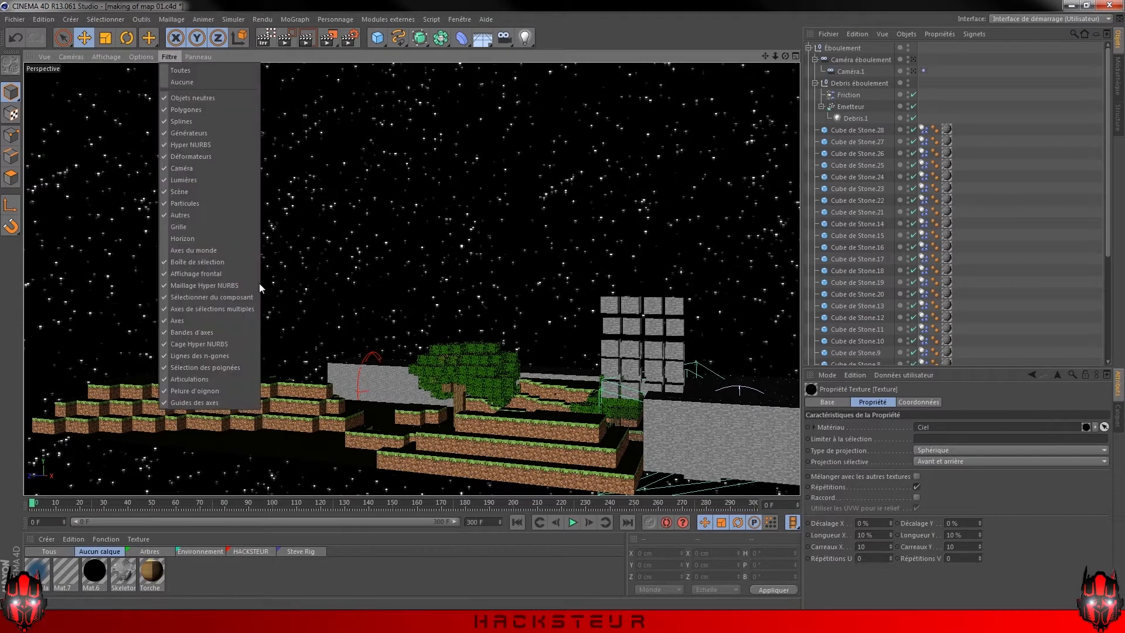
pyautogui.click(204, 237)
# Expand the Lune group within Neutre and review the general settings of Lumière.1 and Lumière
pyautogui.keyDown('alt'); pyautogui.moveTo(358, 372); pyautogui.dragTo(431, 368); pyautogui.keyUp('alt')
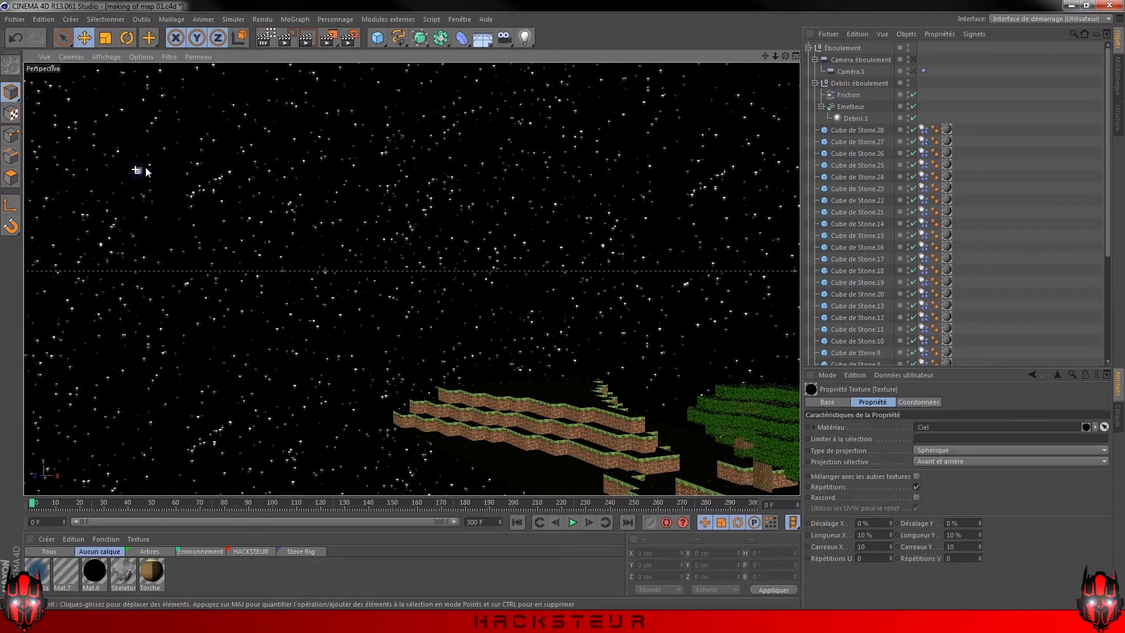
pyautogui.scroll(-5, 845, 344)
pyautogui.scroll(-4, 845, 344)
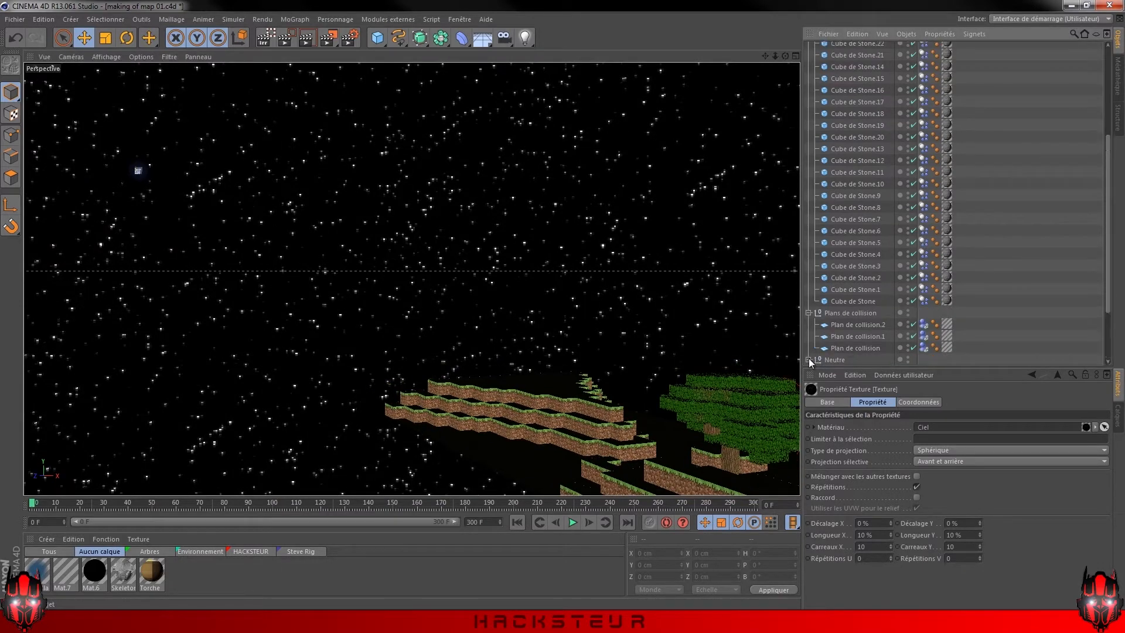
pyautogui.click(814, 347)
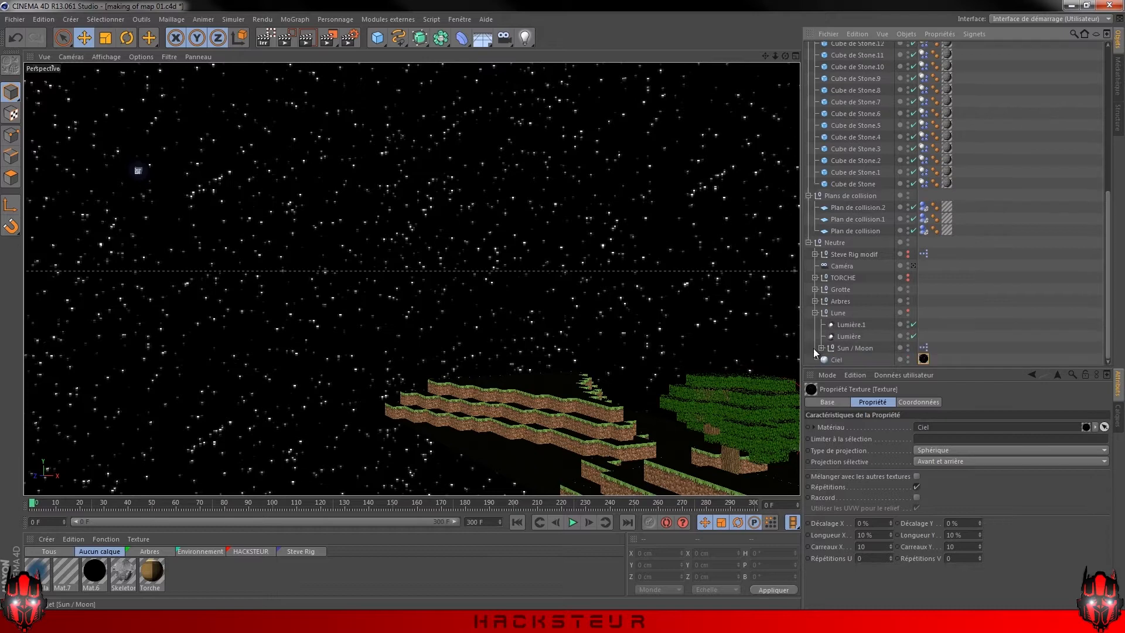
pyautogui.click(852, 323)
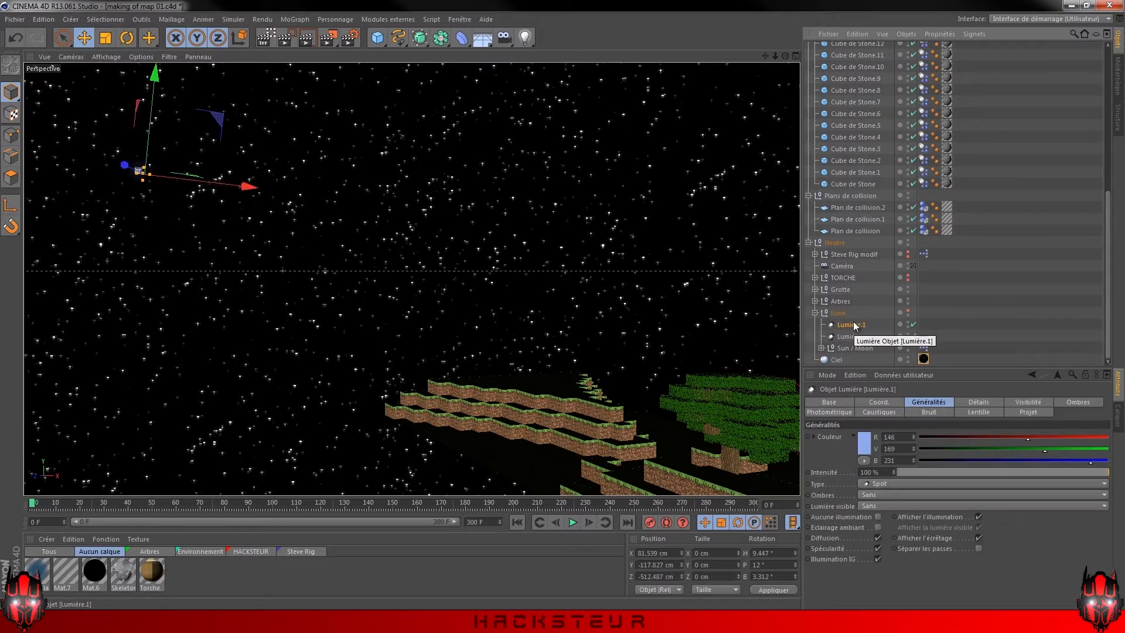
pyautogui.click(849, 336)
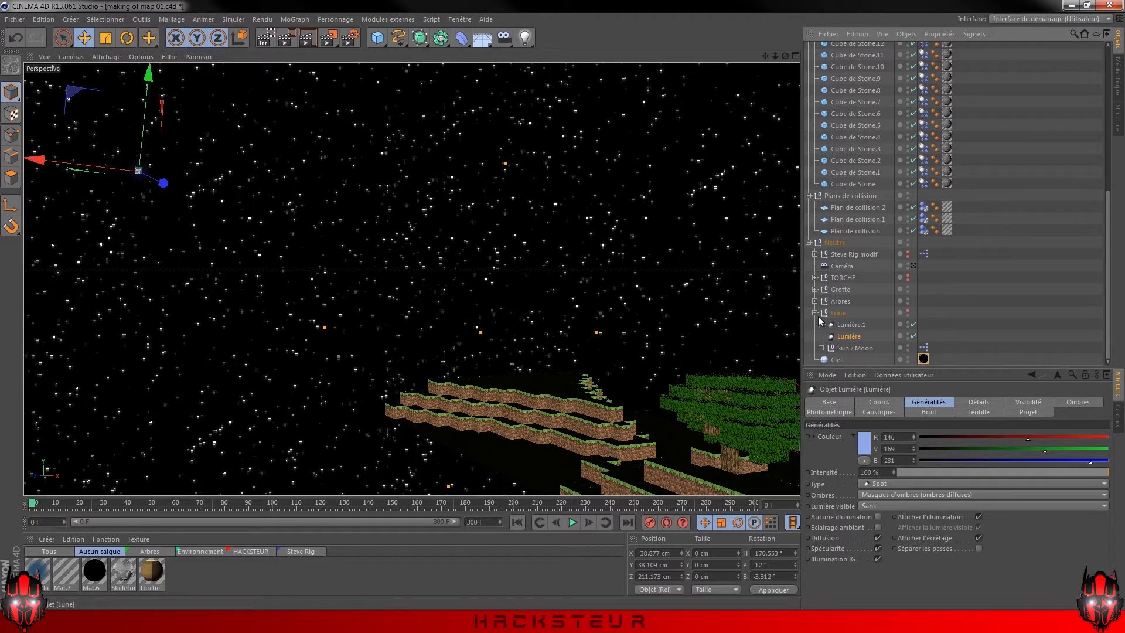
# Show the Lune group's lights, examine Lumière's spot cone over the map, and hide the group again
pyautogui.click(908, 312)
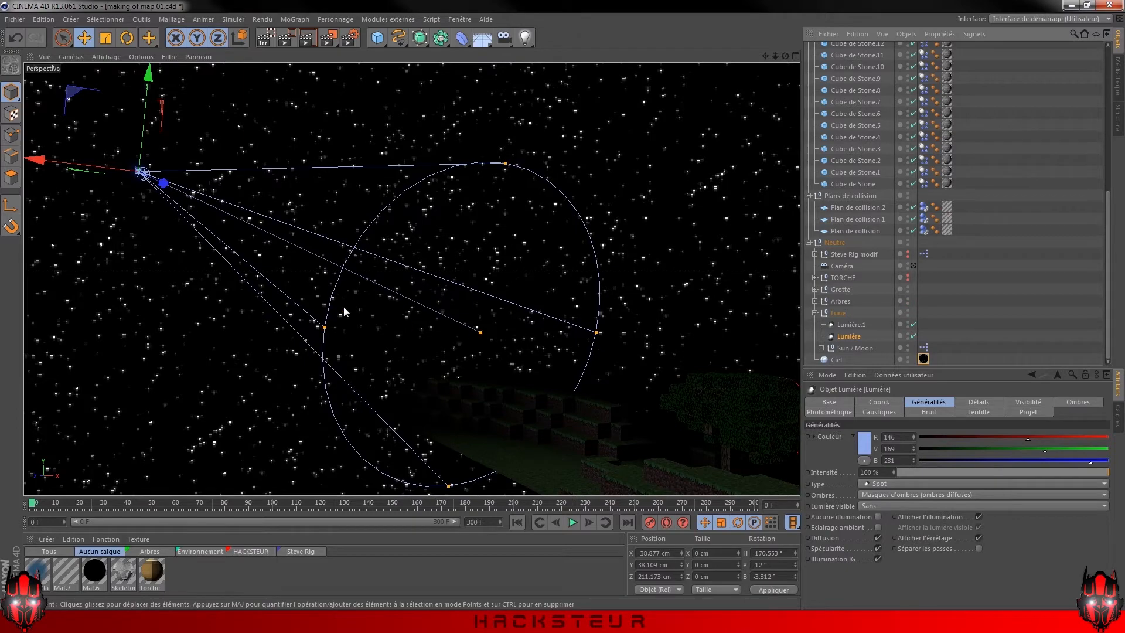
pyautogui.keyDown('alt'); pyautogui.moveTo(279, 241); pyautogui.dragTo(616, 291); pyautogui.keyUp('alt')
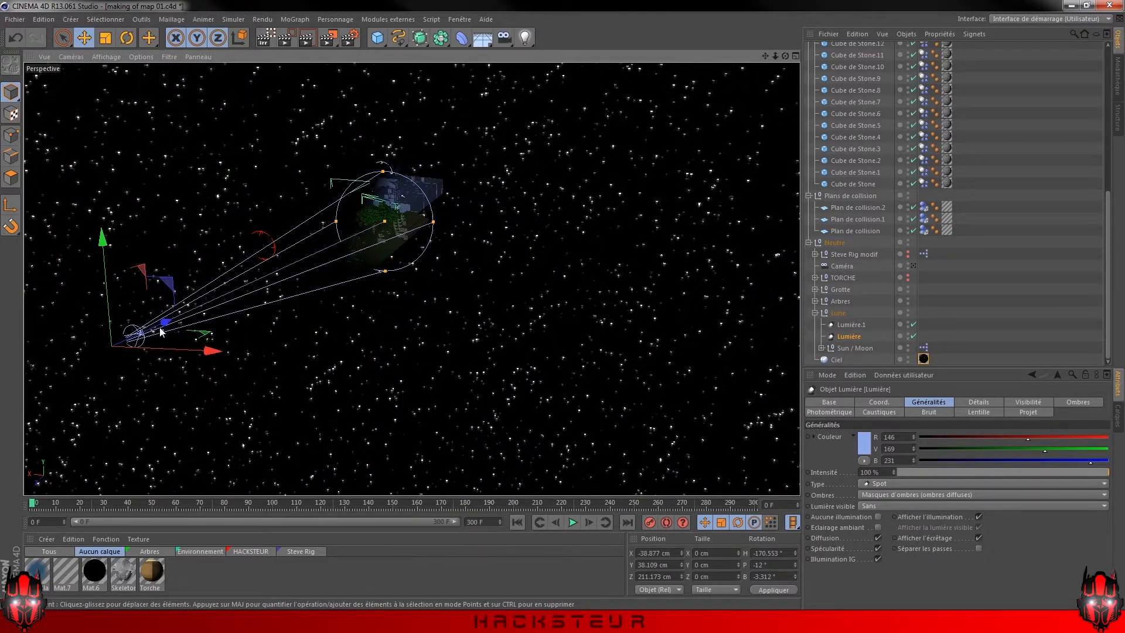
pyautogui.keyDown('alt'); pyautogui.moveTo(383, 223); pyautogui.dragTo(339, 262); pyautogui.keyUp('alt')
pyautogui.hotkey('ctrl', 'z')
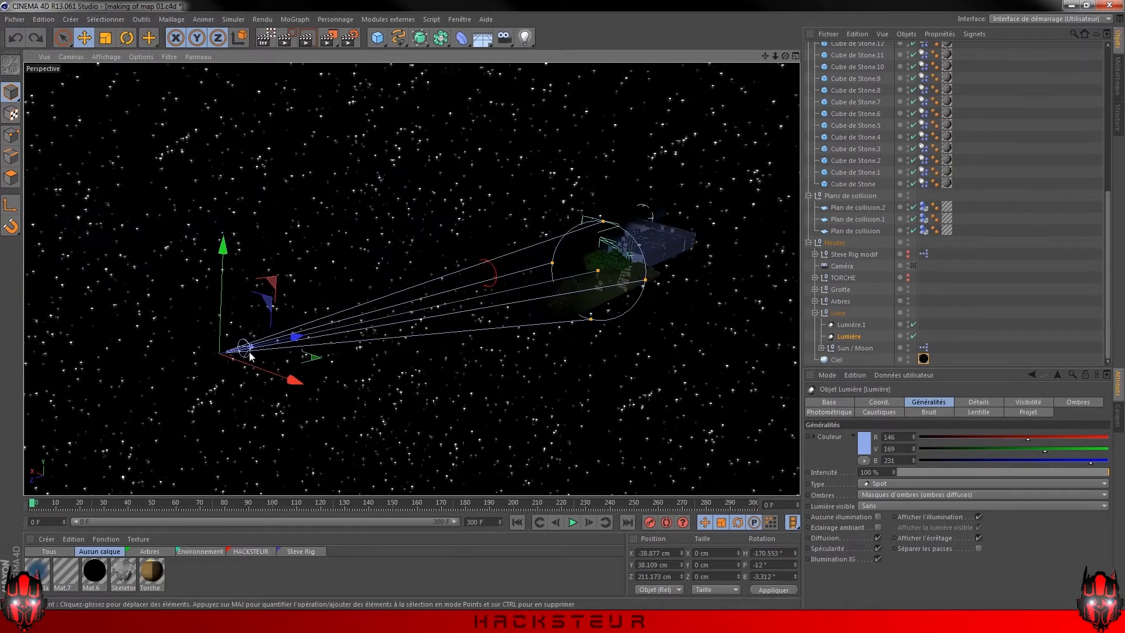
pyautogui.keyDown('alt'); pyautogui.moveTo(248, 351); pyautogui.dragTo(205, 346); pyautogui.keyUp('alt')
pyautogui.keyDown('alt'); pyautogui.moveTo(205, 347); pyautogui.dragTo(450, 236, button='right'); pyautogui.keyUp('alt')
pyautogui.keyDown('alt'); pyautogui.moveTo(209, 347); pyautogui.dragTo(442, 344); pyautogui.keyUp('alt')
pyautogui.keyDown('alt'); pyautogui.moveTo(613, 325); pyautogui.dragTo(328, 358, button='middle'); pyautogui.keyUp('alt')
pyautogui.keyDown('alt'); pyautogui.moveTo(490, 313); pyautogui.dragTo(543, 299, button='right'); pyautogui.keyUp('alt')
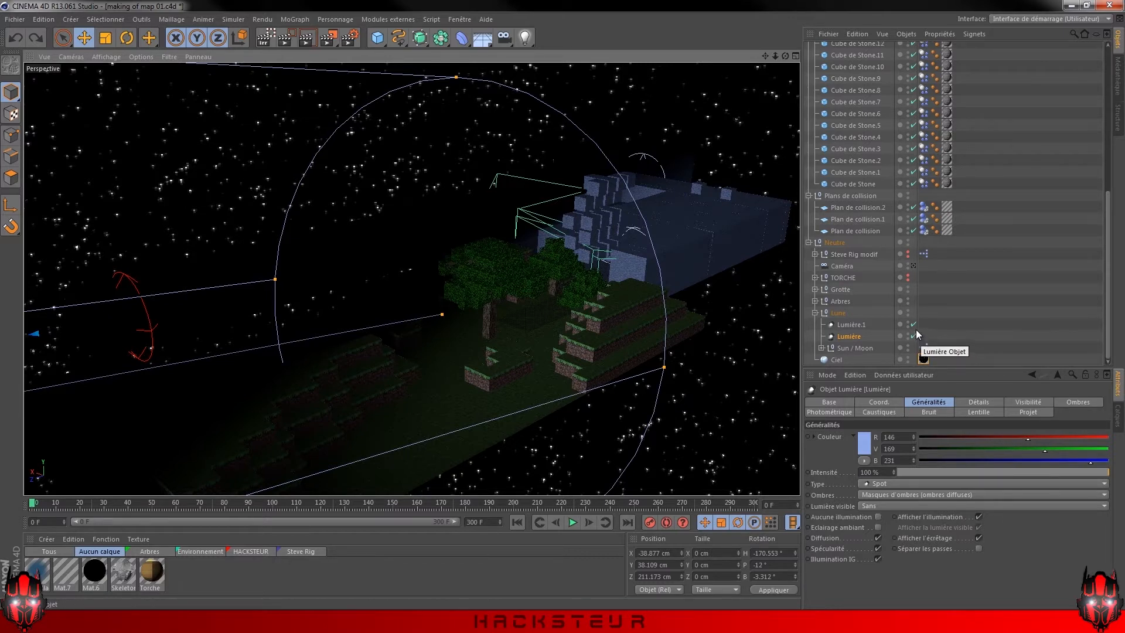
pyautogui.click(907, 310)
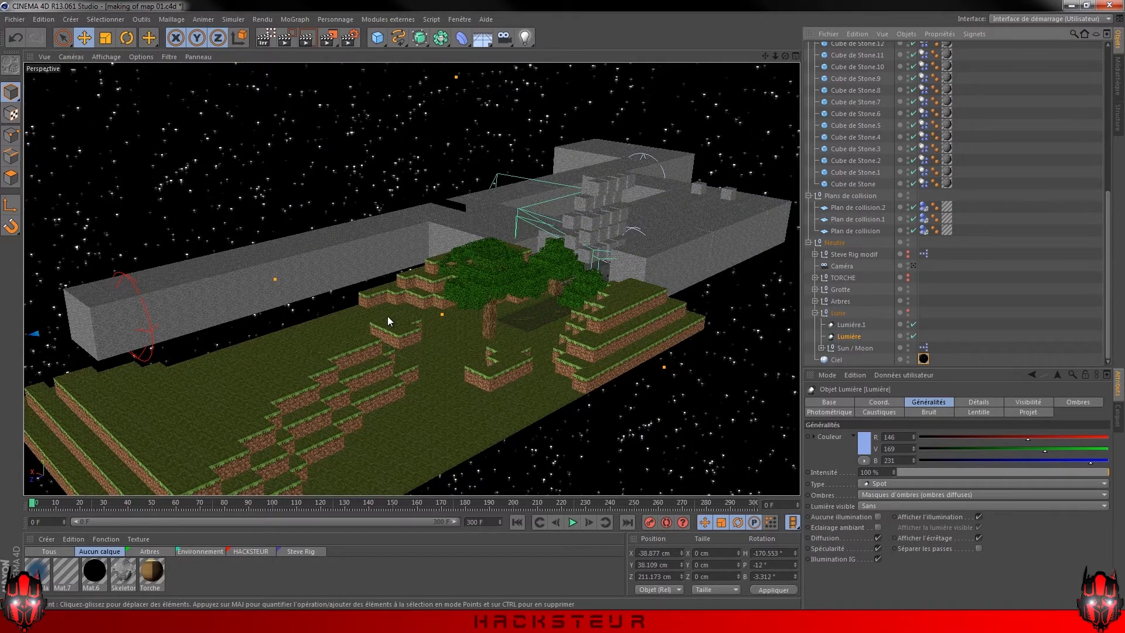
# Collapse the Neutre group in the object hierarchy and clear the selection
pyautogui.keyDown('alt'); pyautogui.moveTo(578, 350); pyautogui.dragTo(280, 394); pyautogui.keyUp('alt')
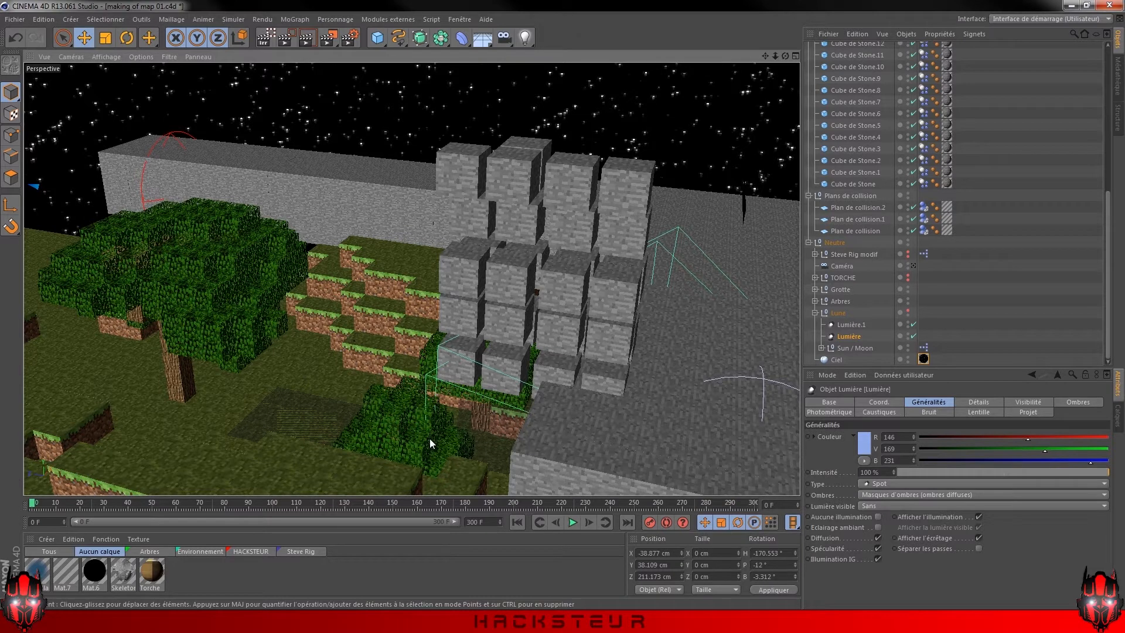
pyautogui.click(809, 244)
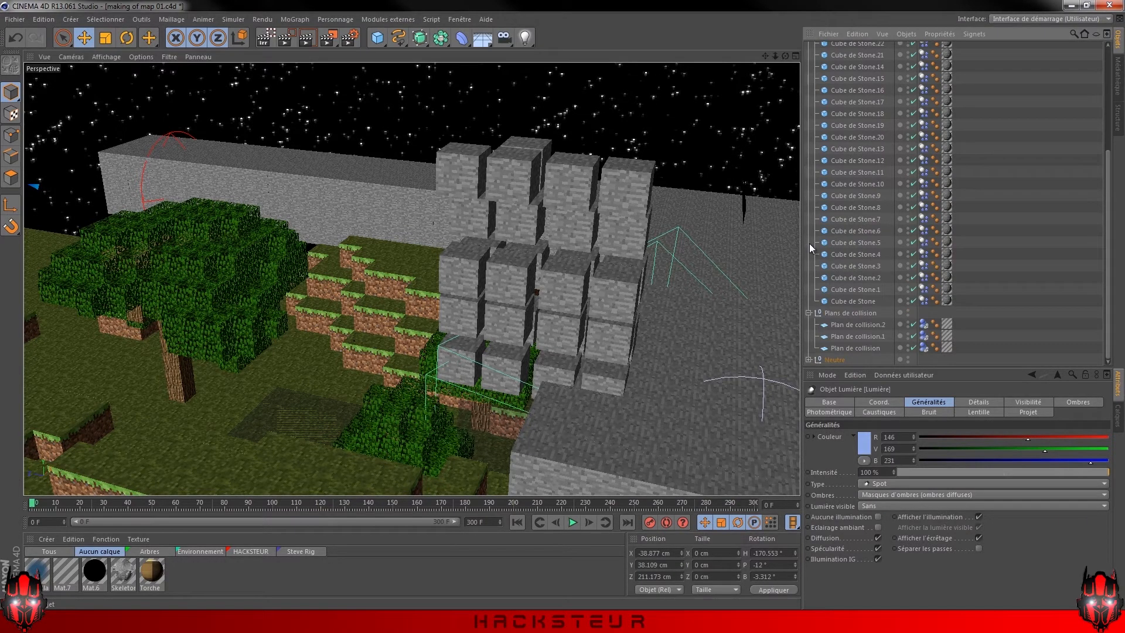
pyautogui.click(1069, 312)
# Play the collapse of the stone cubes at the cave entrance, stop at frame 102 and return to frame 0
pyautogui.keyDown('alt'); pyautogui.moveTo(397, 434); pyautogui.dragTo(417, 375); pyautogui.keyUp('alt')
pyautogui.keyDown('alt'); pyautogui.moveTo(417, 374); pyautogui.dragTo(522, 269, button='right'); pyautogui.keyUp('alt')
pyautogui.keyDown('alt'); pyautogui.moveTo(395, 301); pyautogui.dragTo(448, 392); pyautogui.keyUp('alt')
pyautogui.click(572, 521)
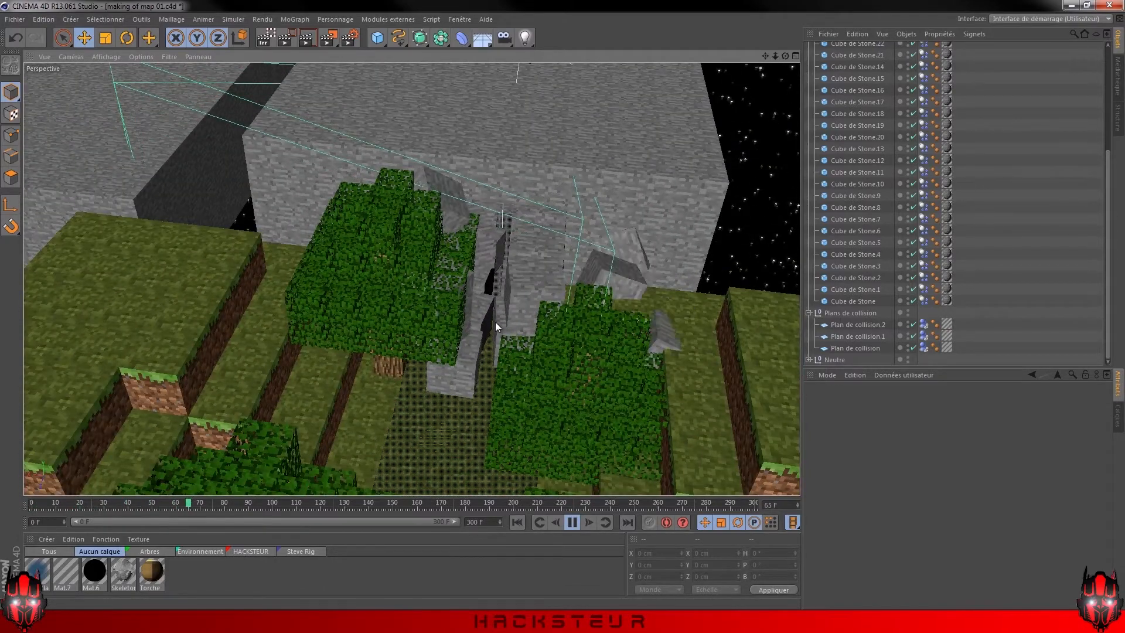
pyautogui.click(572, 522)
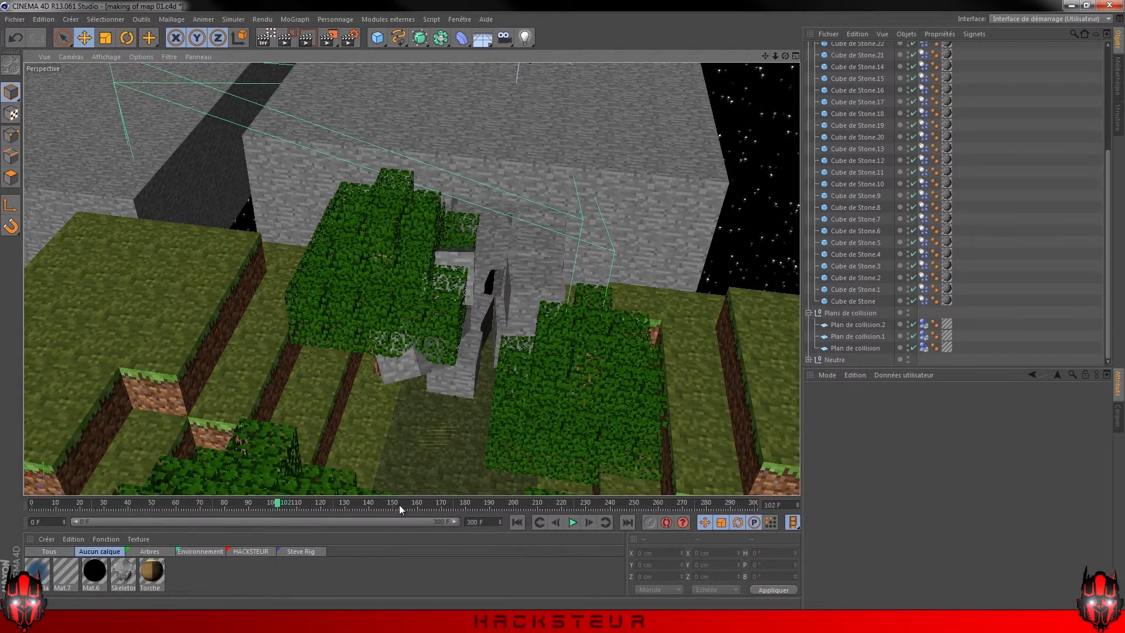
pyautogui.moveTo(278, 501); pyautogui.dragTo(32, 503)
# Review the Éboulement cubes, point out the rigid body (Corps rigide) simulation property on Cube de Stone.26, and clear the selection
pyautogui.keyDown('alt'); pyautogui.moveTo(531, 361); pyautogui.dragTo(474, 387); pyautogui.keyUp('alt')
pyautogui.scroll(5, 943, 280)
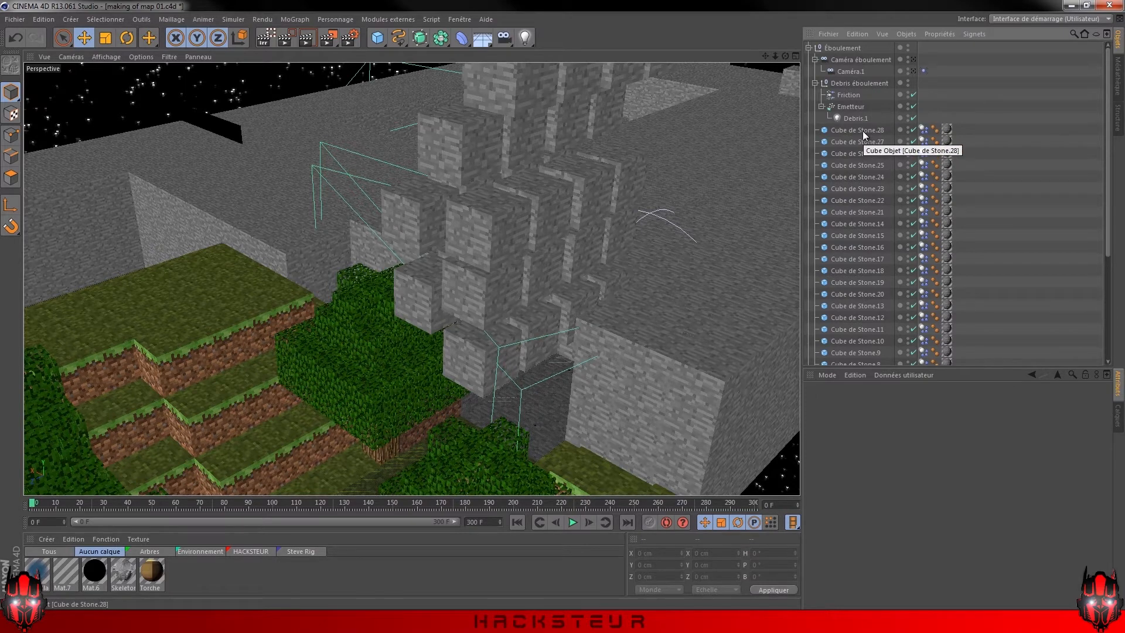
pyautogui.scroll(-5, 845, 224)
pyautogui.scroll(5, 884, 252)
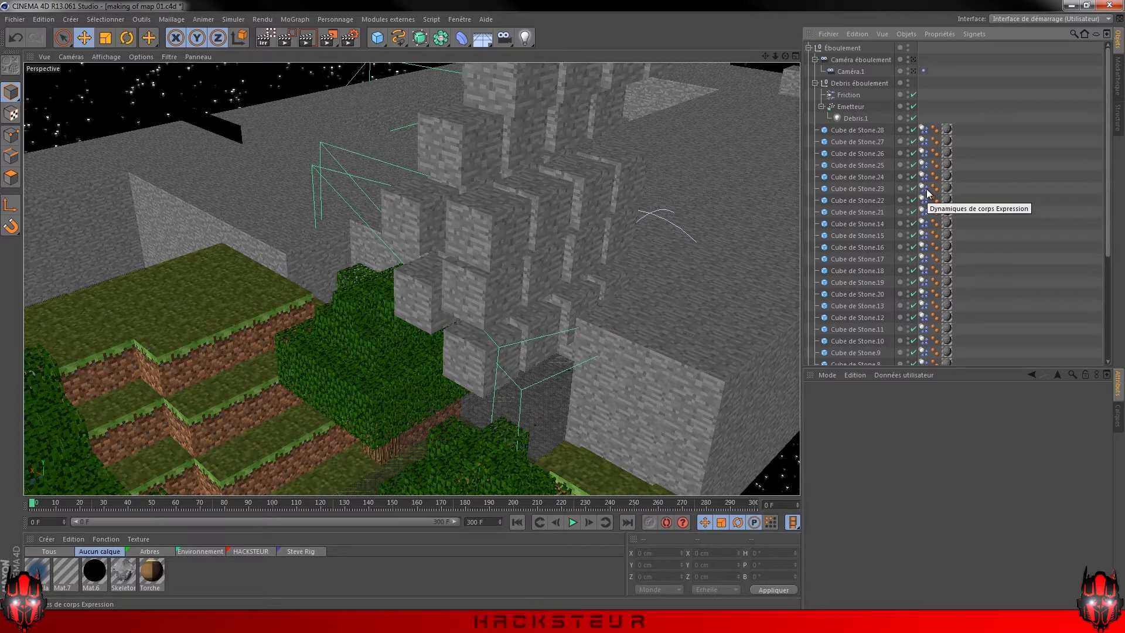
pyautogui.rightClick(855, 153)
pyautogui.moveTo(891, 124)
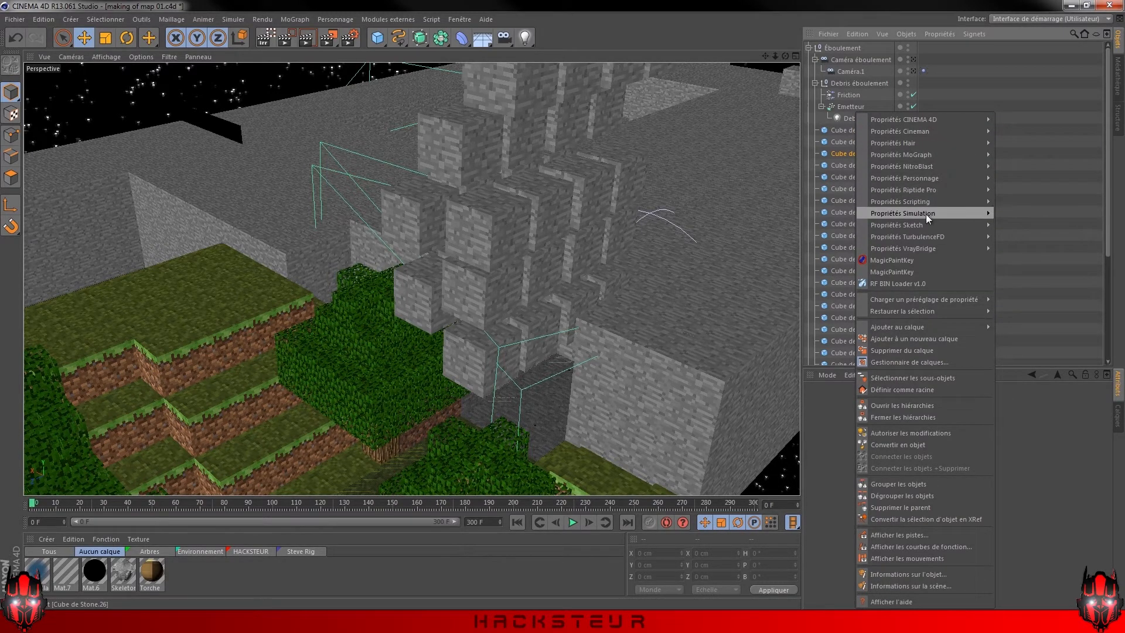
pyautogui.moveTo(920, 214)
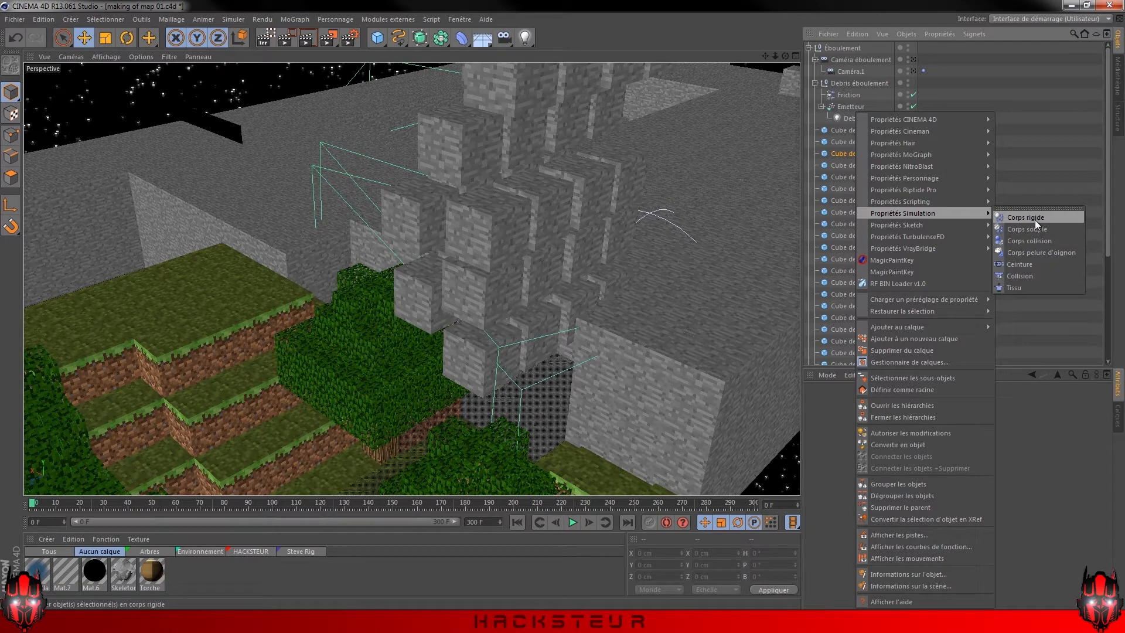
pyautogui.click(1034, 218)
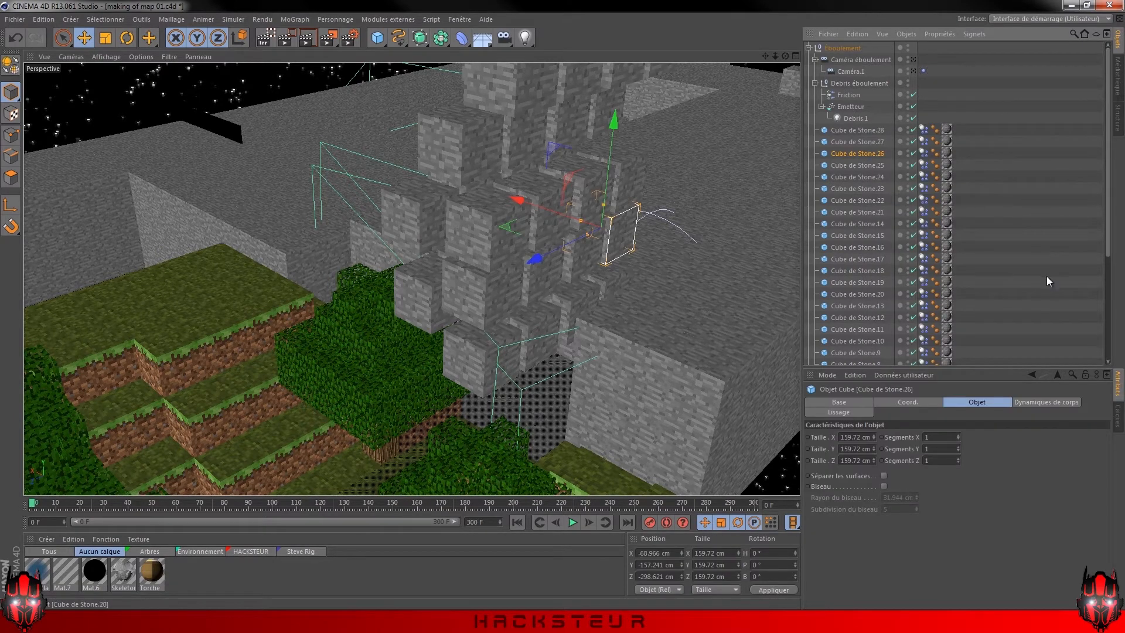
pyautogui.click(989, 290)
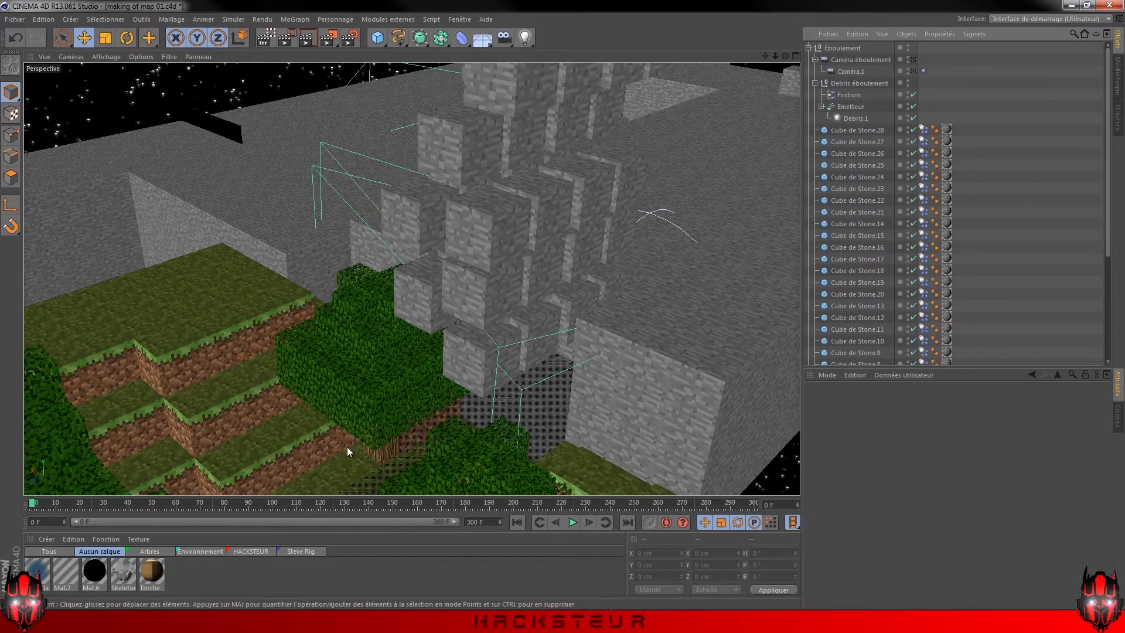
# Select Plan de collision.2 and review the simulation properties available for it
pyautogui.keyDown('alt'); pyautogui.moveTo(352, 396); pyautogui.dragTo(449, 350, button='middle'); pyautogui.keyUp('alt')
pyautogui.keyDown('alt'); pyautogui.moveTo(449, 350); pyautogui.dragTo(477, 471); pyautogui.keyUp('alt')
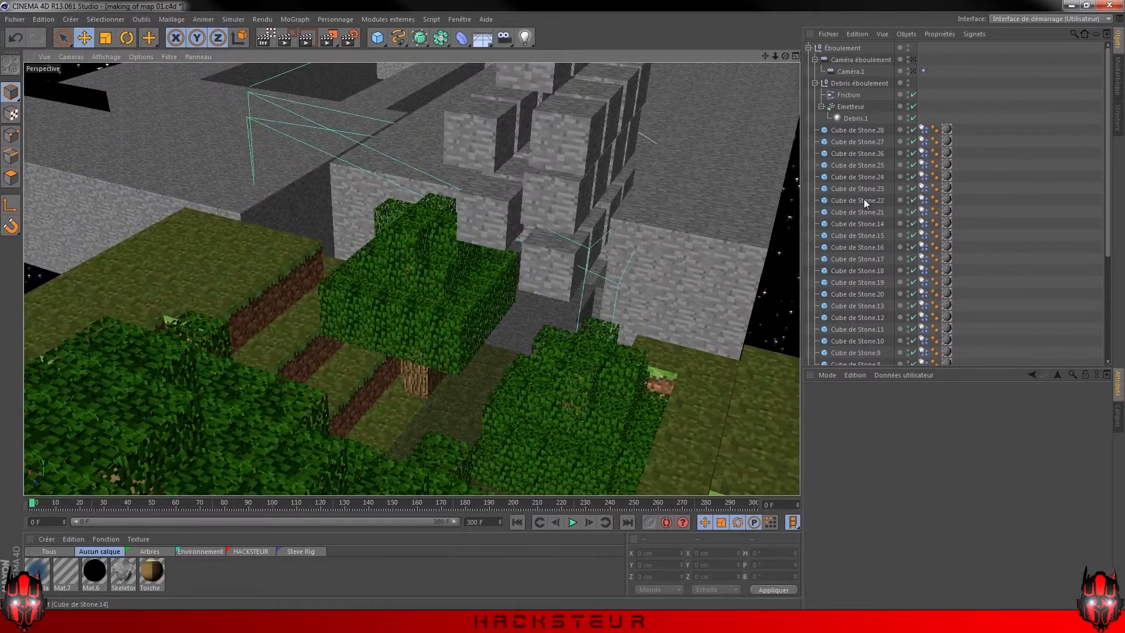
pyautogui.scroll(-5, 853, 202)
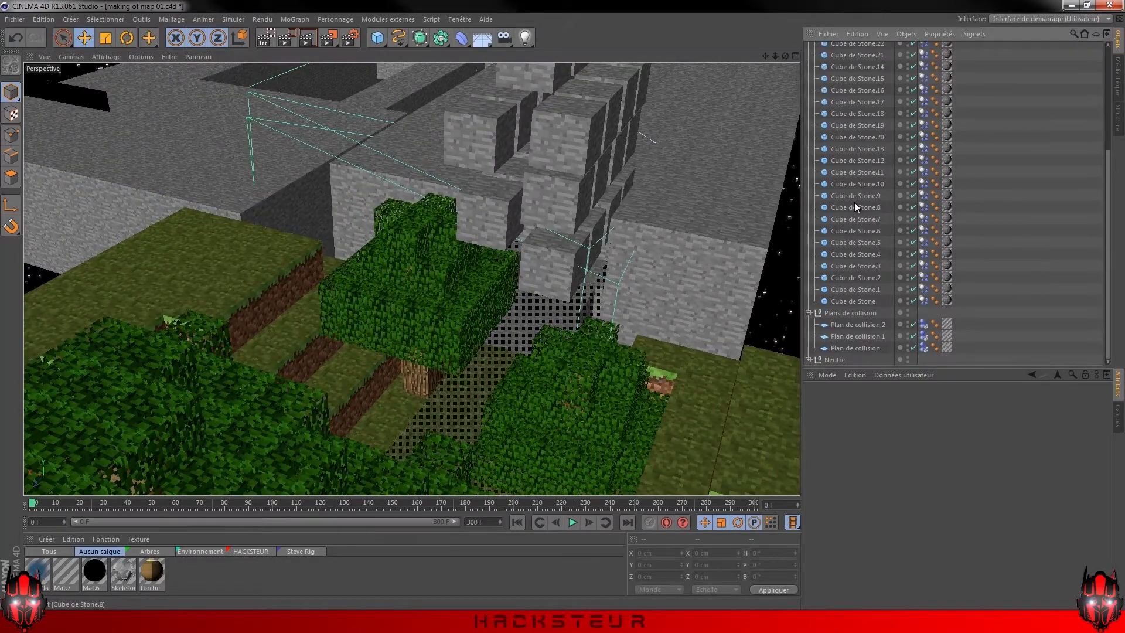
pyautogui.rightClick(859, 325)
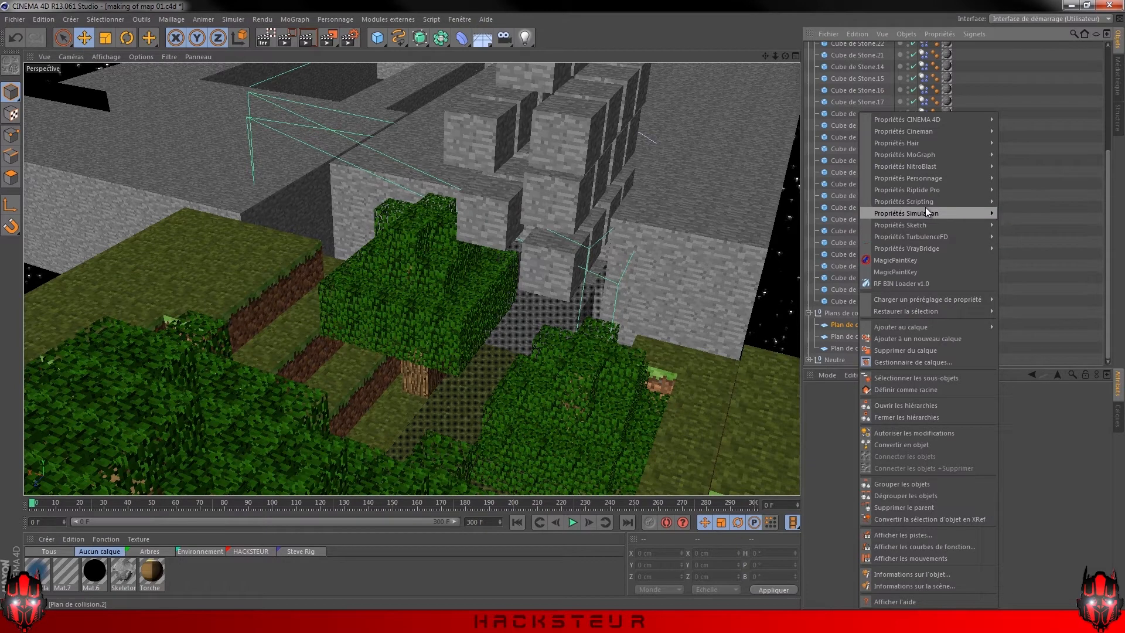
pyautogui.moveTo(926, 212)
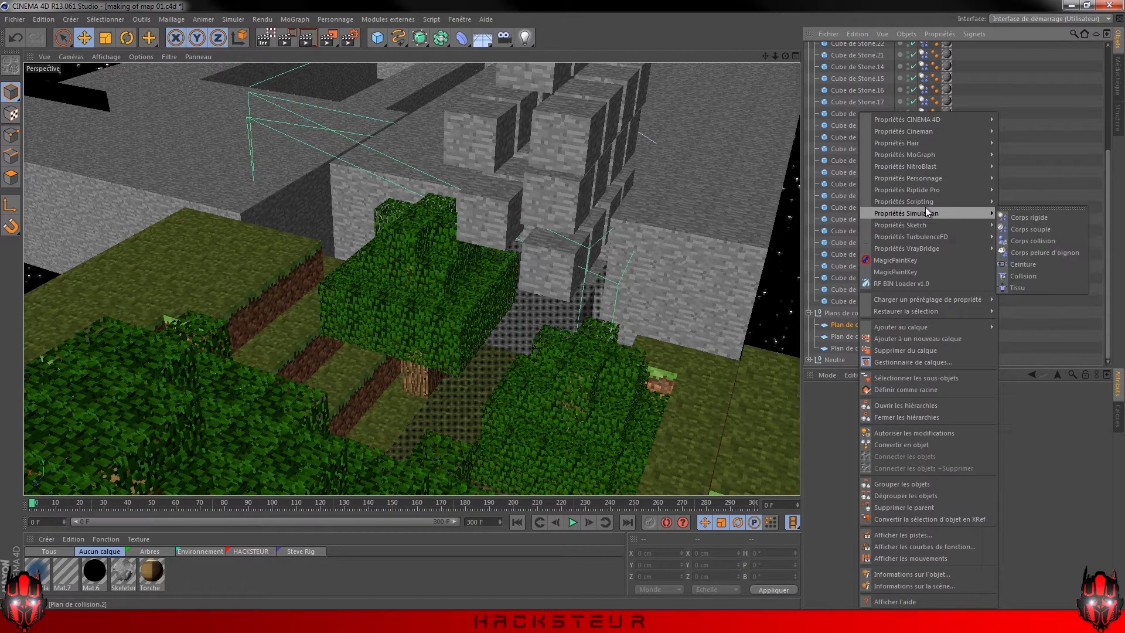
pyautogui.click(1049, 219)
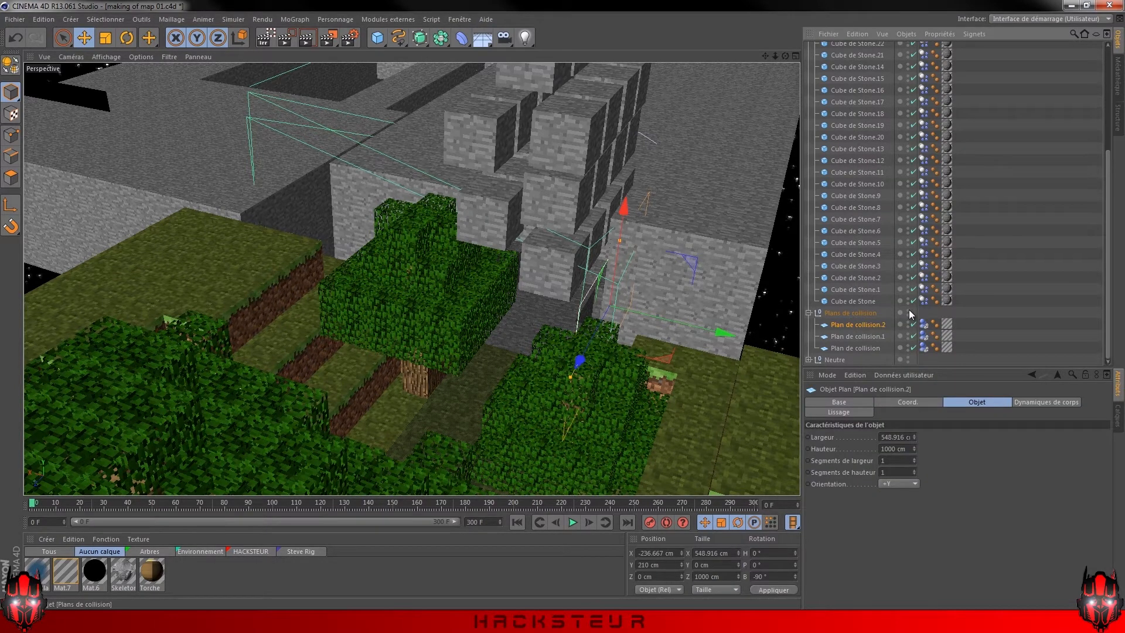
# Hide the Plans de collision group, play the collapse up to frame 46, return to frame 0 and show the group again
pyautogui.doubleClick(908, 311)
pyautogui.doubleClick(908, 315)
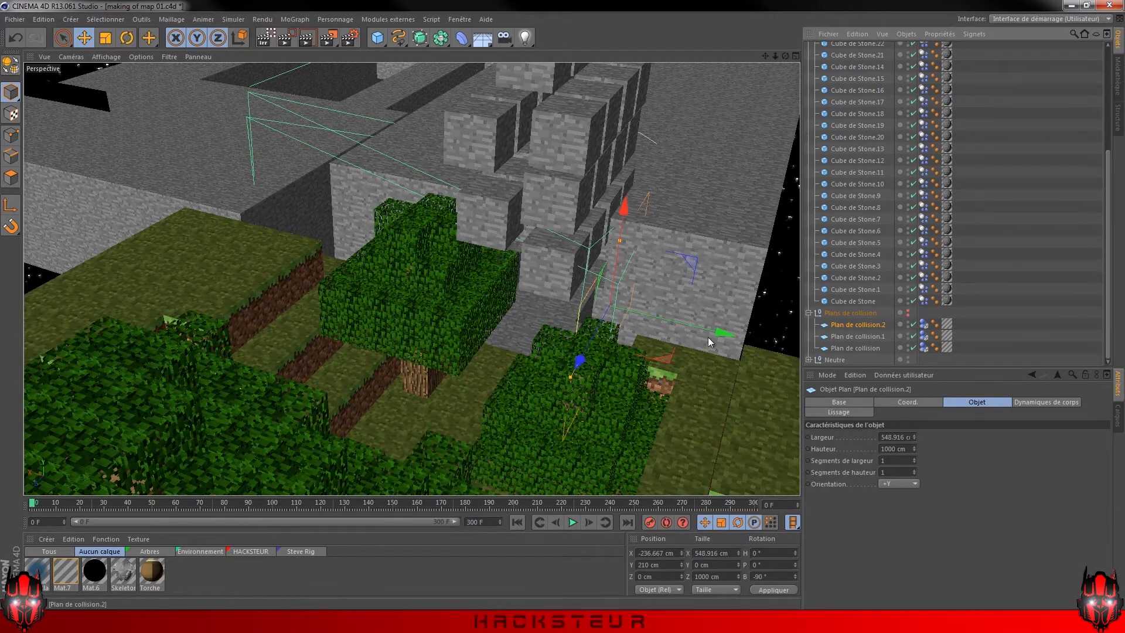
pyautogui.keyDown('alt'); pyautogui.moveTo(708, 339); pyautogui.dragTo(652, 336); pyautogui.keyUp('alt')
pyautogui.click(571, 523)
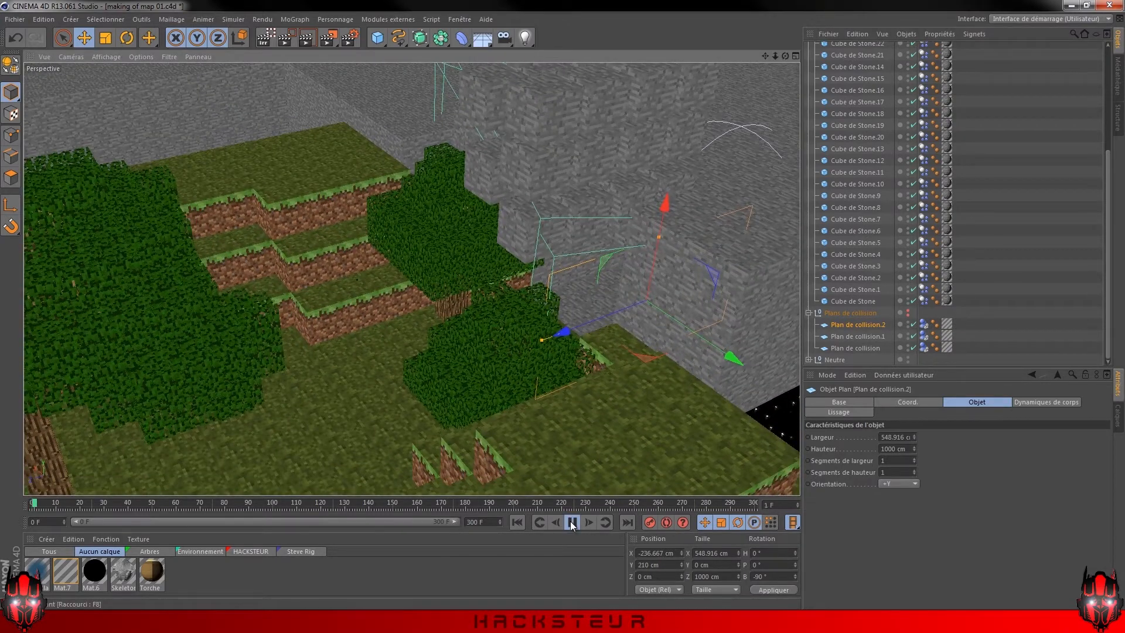
pyautogui.click(571, 523)
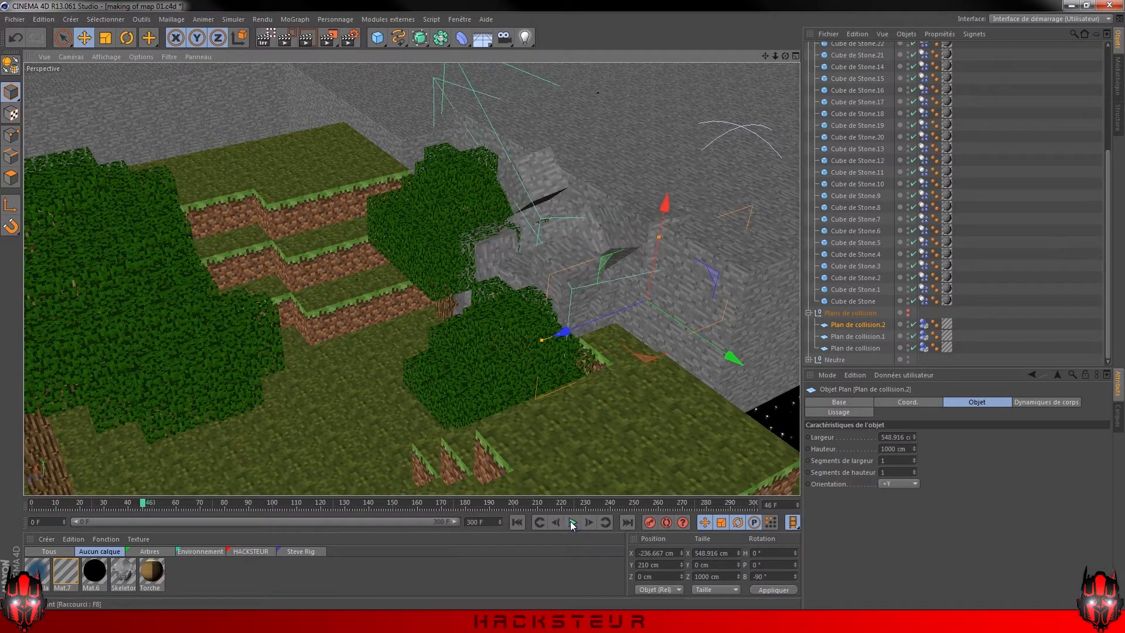
pyautogui.click(520, 523)
pyautogui.click(983, 305)
pyautogui.click(907, 314)
# View the cave entrance floor up close, review the channels of material Mat.7 in the material editor, and close it
pyautogui.keyDown('alt'); pyautogui.moveTo(512, 359); pyautogui.dragTo(350, 294); pyautogui.keyUp('alt')
pyautogui.keyDown('alt'); pyautogui.moveTo(412, 444); pyautogui.dragTo(510, 377); pyautogui.keyUp('alt')
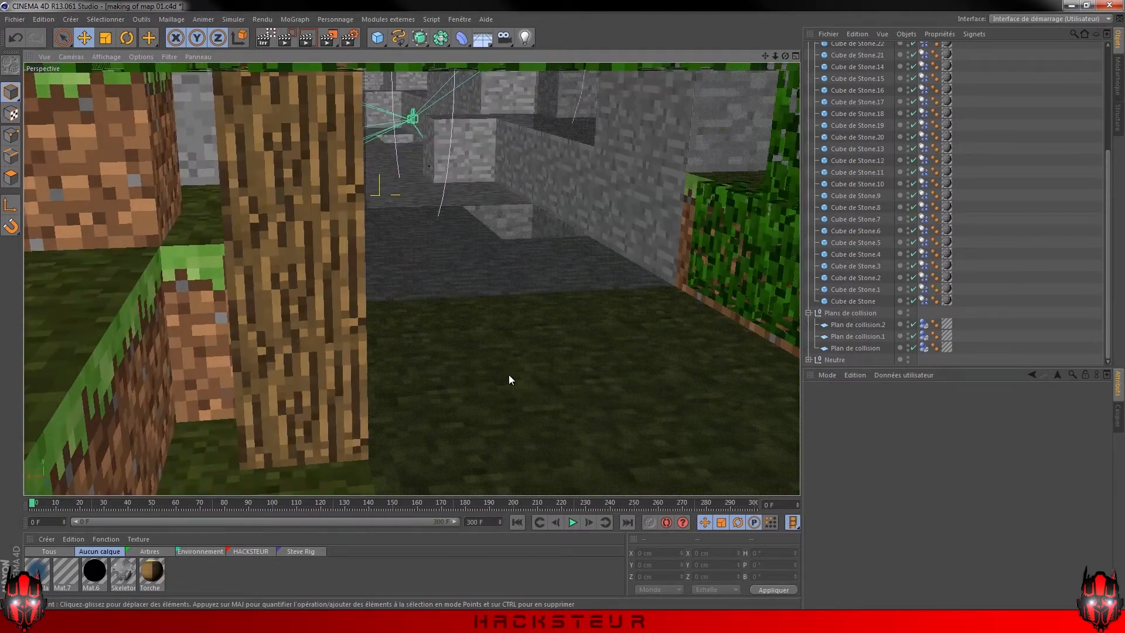
pyautogui.doubleClick(69, 577)
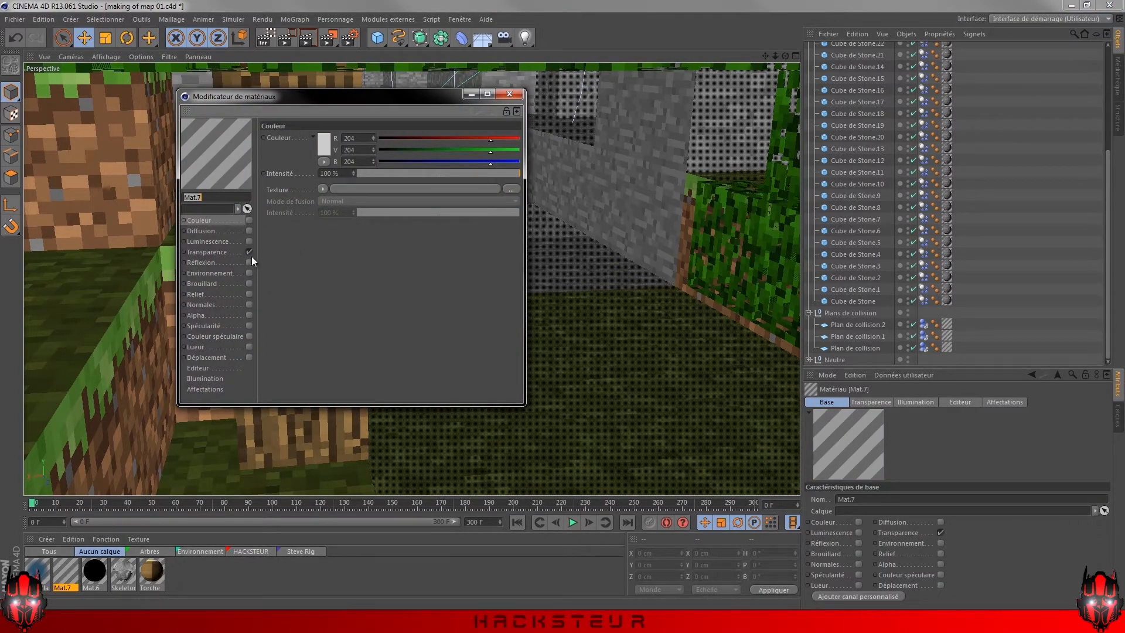
pyautogui.click(509, 94)
# Play the stone cube collapse with the collision planes shown and stop it at frame 88
pyautogui.keyDown('alt'); pyautogui.moveTo(476, 339); pyautogui.dragTo(419, 384); pyautogui.keyUp('alt')
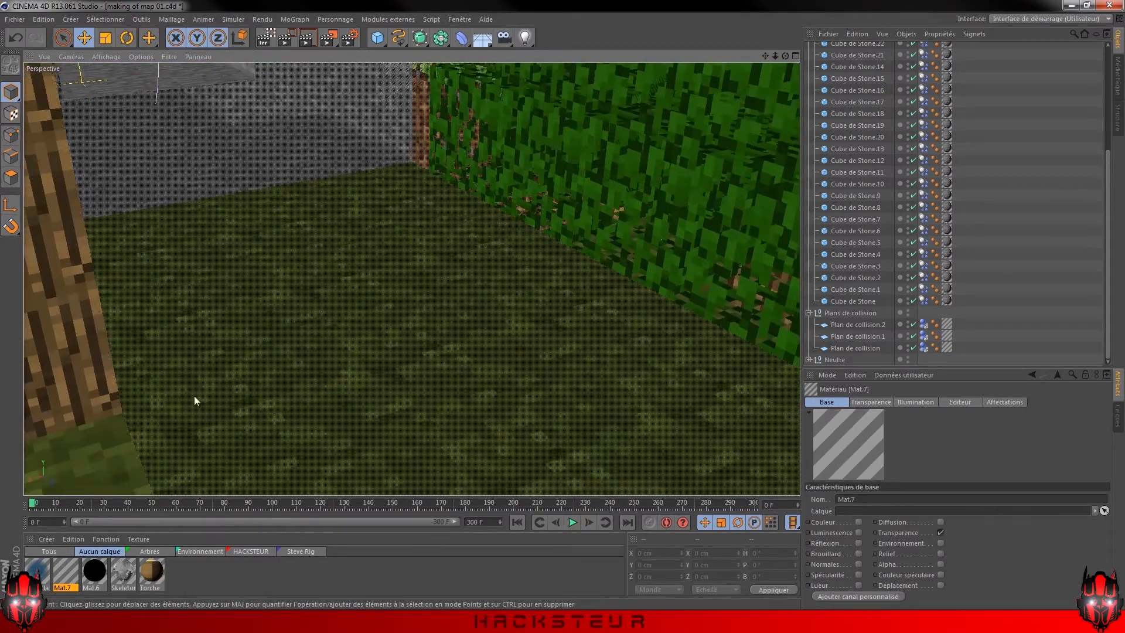
pyautogui.keyDown('alt'); pyautogui.moveTo(189, 400); pyautogui.dragTo(505, 146); pyautogui.keyUp('alt')
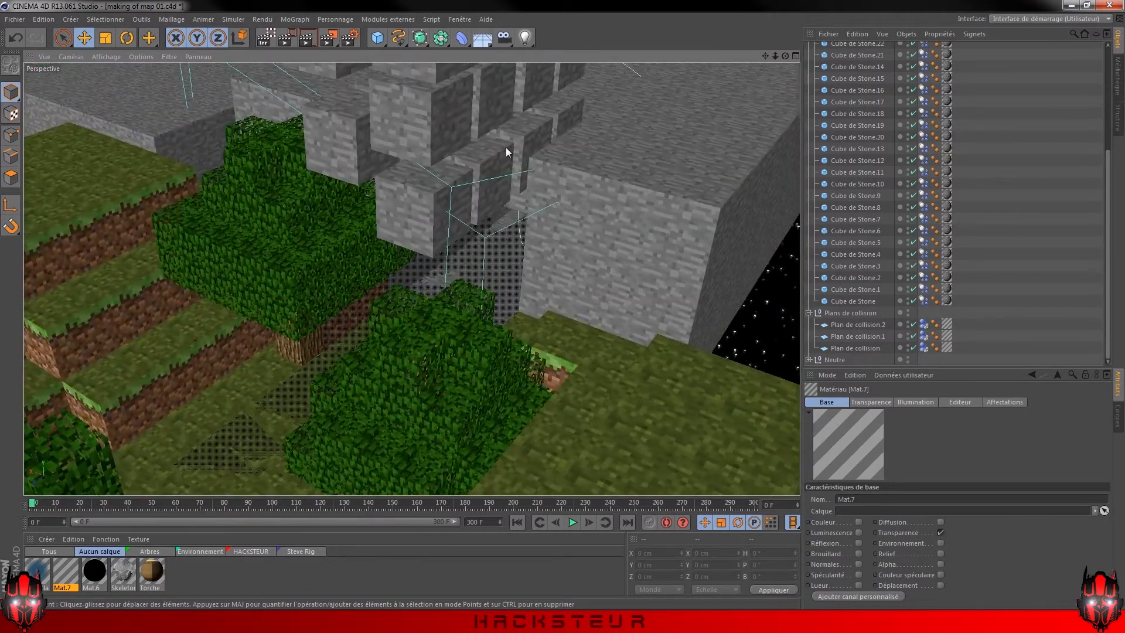
pyautogui.click(577, 523)
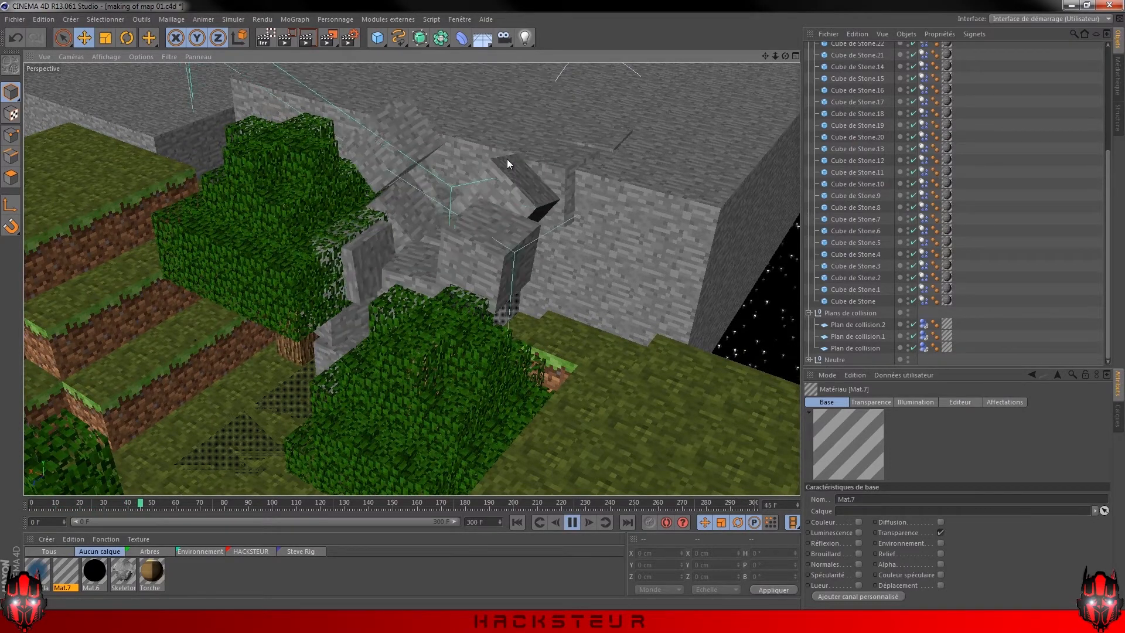
pyautogui.click(573, 522)
pyautogui.moveTo(563, 285)
pyautogui.keyDown('alt'); pyautogui.mouseDown()
pyautogui.moveTo(495, 353)
pyautogui.moveTo(406, 301)
pyautogui.moveTo(333, 317)
pyautogui.moveTo(424, 357)
pyautogui.moveTo(414, 363)
pyautogui.moveTo(573, 279)
pyautogui.mouseUp(); pyautogui.keyUp('alt')
pyautogui.moveTo(523, 360)
pyautogui.keyDown('alt'); pyautogui.mouseDown()
pyautogui.moveTo(522, 392)
pyautogui.moveTo(466, 370)
pyautogui.moveTo(530, 341)
pyautogui.mouseUp(); pyautogui.keyUp('alt')
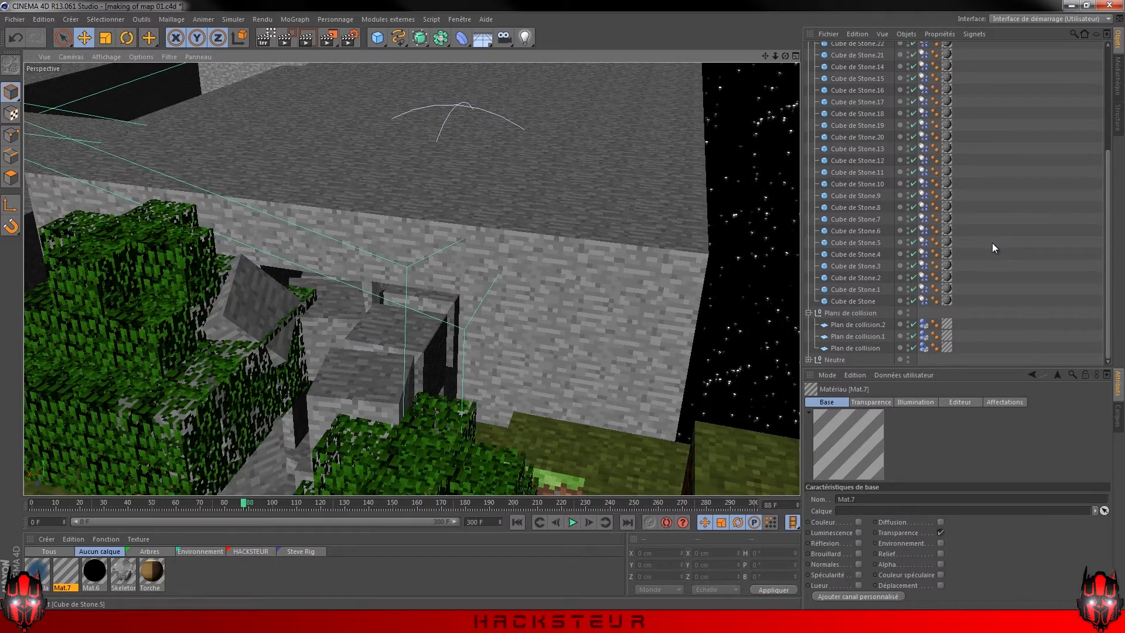
# View the collapse through Caméra.1 and return to the free perspective view
pyautogui.scroll(5, 992, 243)
pyautogui.click(912, 71)
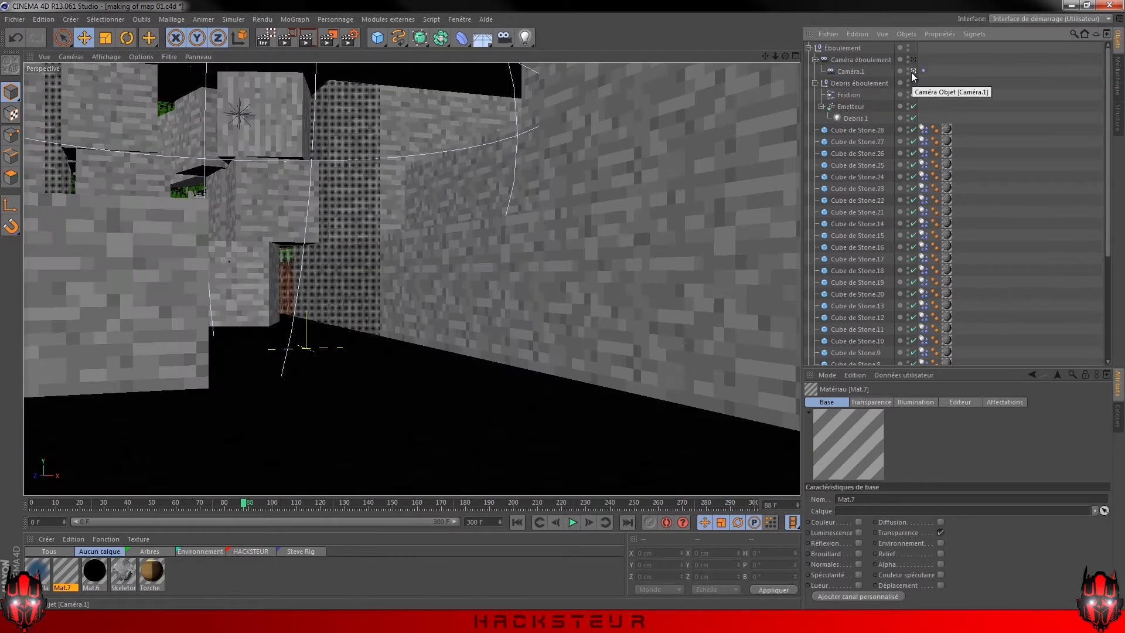
pyautogui.click(912, 71)
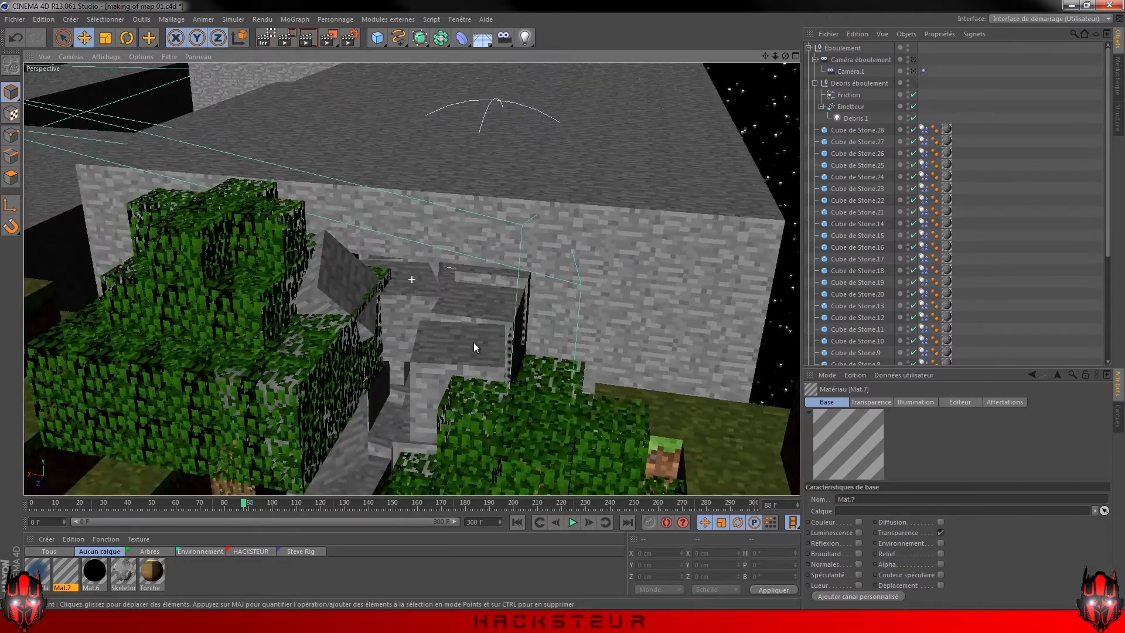
# Examine the fallen cubes at the cave entrance from several angles, then rewind the animation to frame 0
pyautogui.keyDown('alt'); pyautogui.moveTo(441, 396); pyautogui.dragTo(406, 400); pyautogui.keyUp('alt')
pyautogui.keyDown('alt'); pyautogui.moveTo(405, 395); pyautogui.dragTo(483, 293, button='middle'); pyautogui.keyUp('alt')
pyautogui.keyDown('alt'); pyautogui.moveTo(427, 379); pyautogui.dragTo(410, 349, button='right'); pyautogui.keyUp('alt')
pyautogui.keyDown('alt'); pyautogui.moveTo(410, 349); pyautogui.dragTo(434, 373); pyautogui.keyUp('alt')
pyautogui.keyDown('alt'); pyautogui.moveTo(434, 374); pyautogui.dragTo(371, 381, button='right'); pyautogui.keyUp('alt')
pyautogui.keyDown('alt'); pyautogui.moveTo(382, 380); pyautogui.dragTo(373, 393); pyautogui.keyUp('alt')
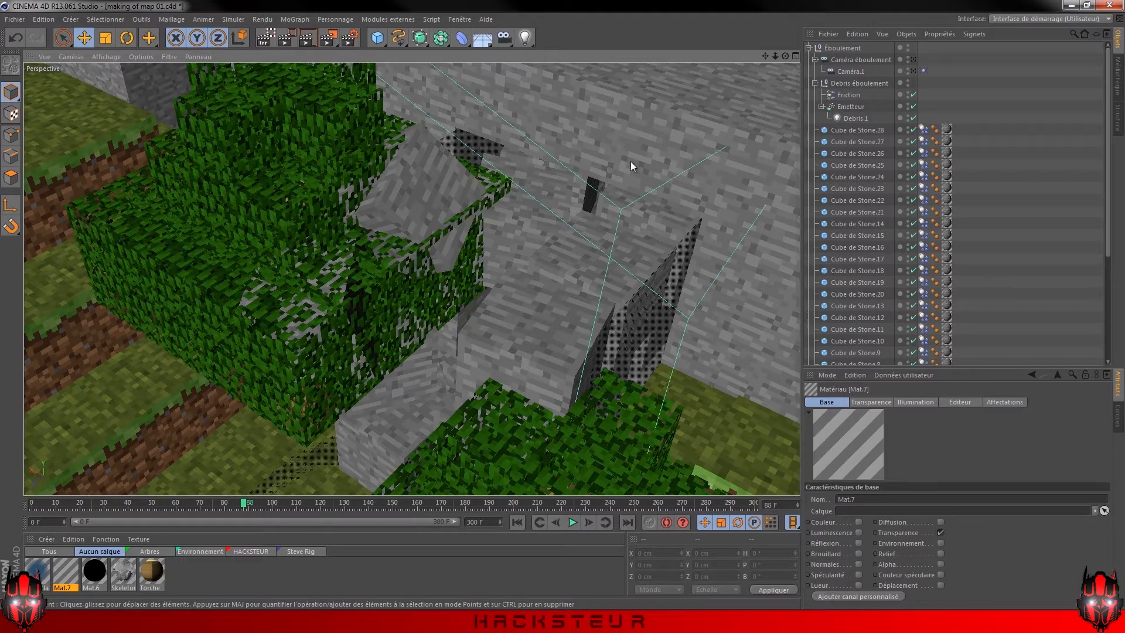
pyautogui.keyDown('alt'); pyautogui.moveTo(566, 341); pyautogui.dragTo(570, 307, button='right'); pyautogui.keyUp('alt')
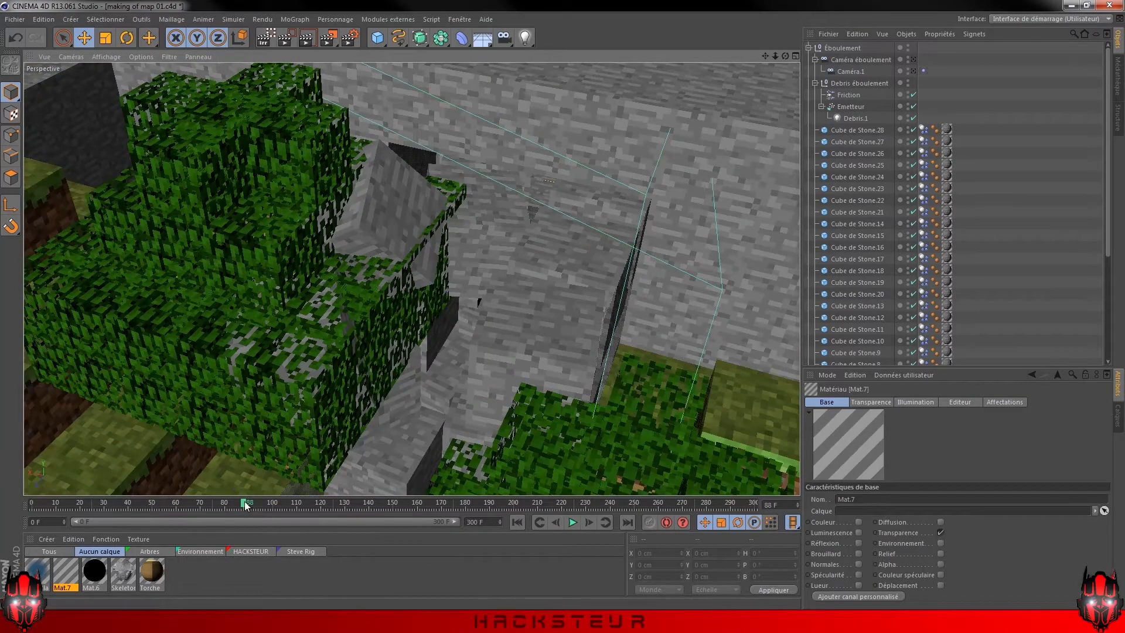
pyautogui.moveTo(245, 502); pyautogui.dragTo(19, 508)
pyautogui.keyDown('alt'); pyautogui.moveTo(480, 273); pyautogui.dragTo(501, 287); pyautogui.keyUp('alt')
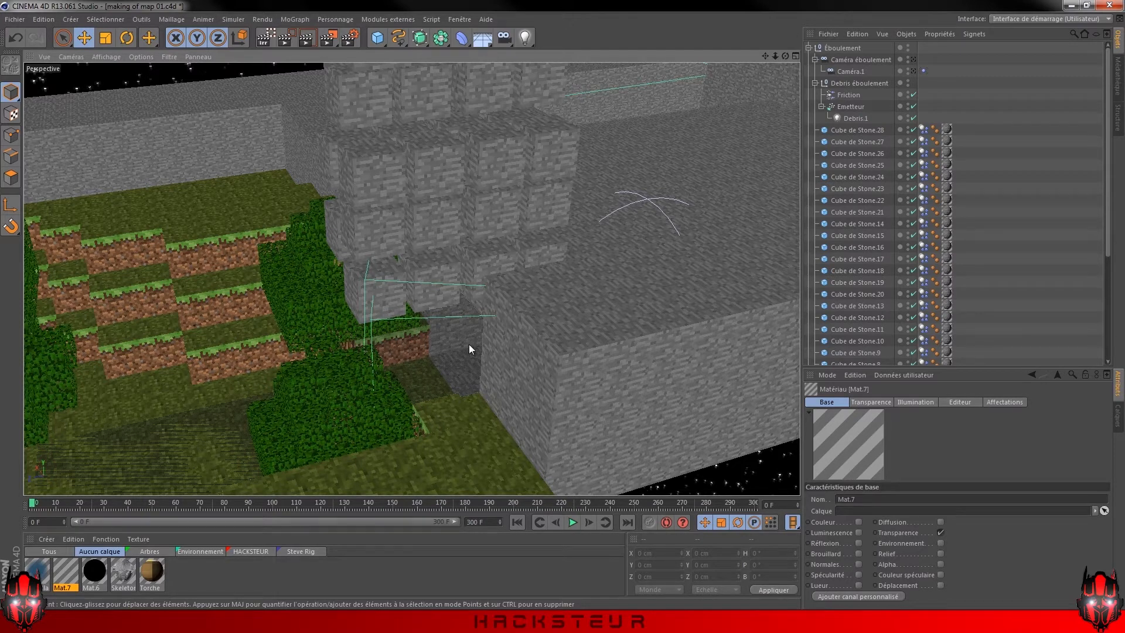
pyautogui.scroll(5, 469, 343)
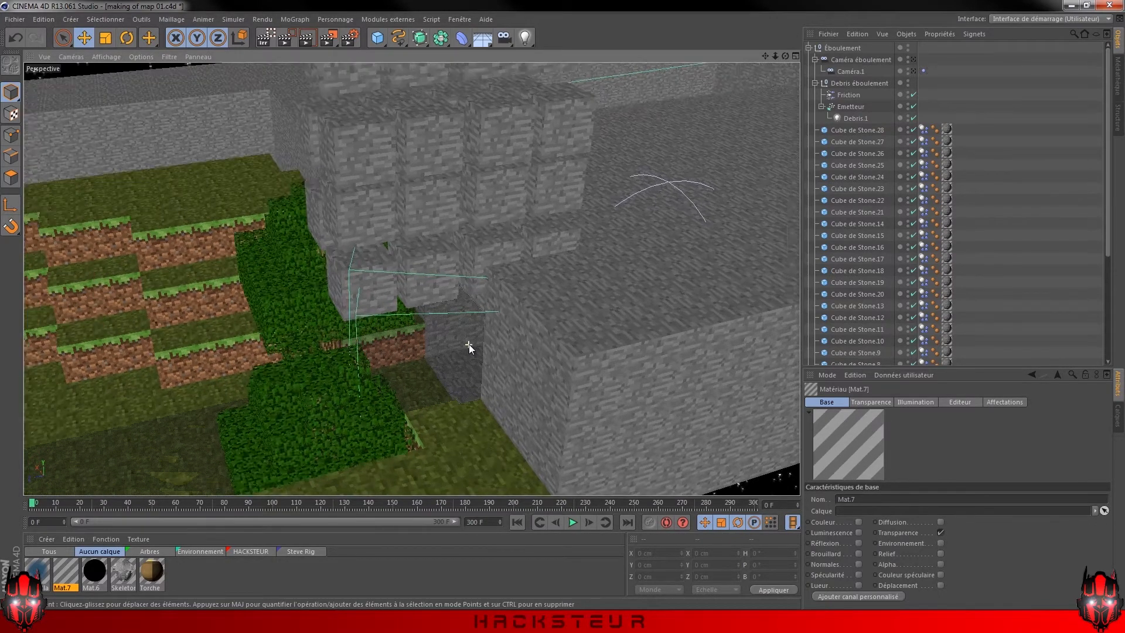
# Play the stone cube collapse through Caméra.1 in stages, and move the animation to frame 36
pyautogui.scroll(8, 468, 343)
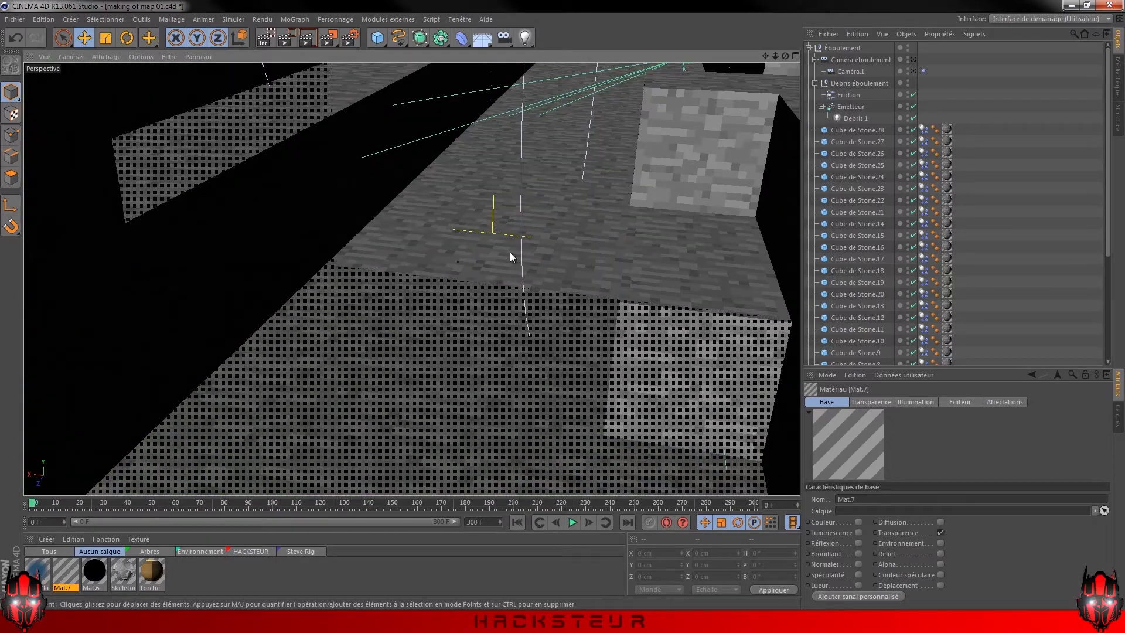
pyautogui.keyDown('alt'); pyautogui.moveTo(509, 154); pyautogui.dragTo(478, 310, button='middle'); pyautogui.keyUp('alt')
pyautogui.scroll(4, 522, 189)
pyautogui.click(913, 71)
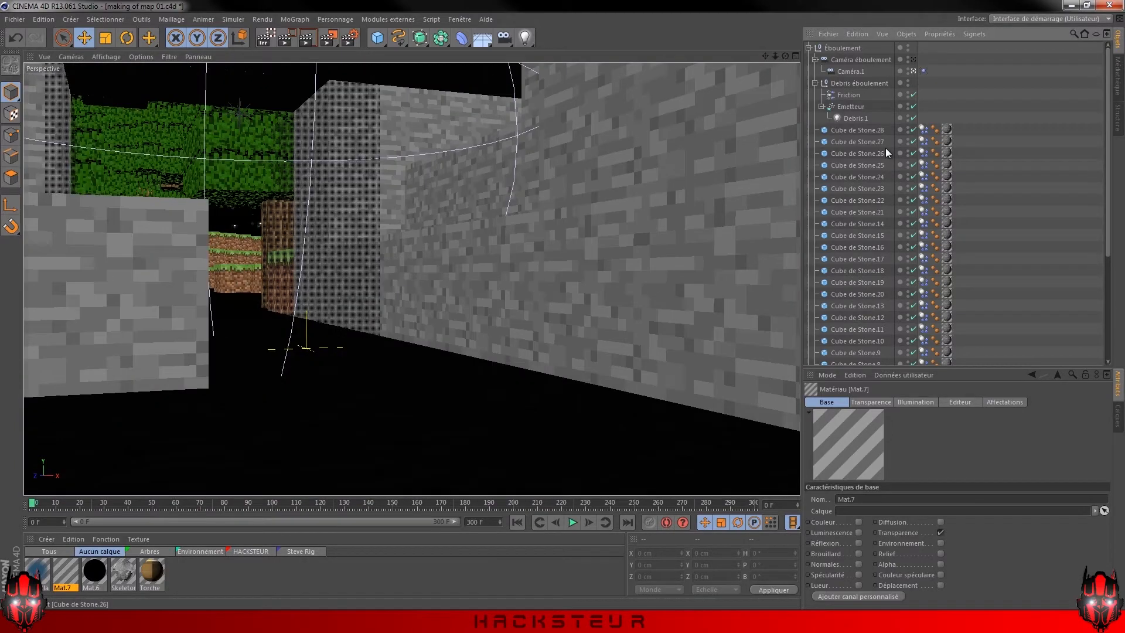
pyautogui.click(572, 522)
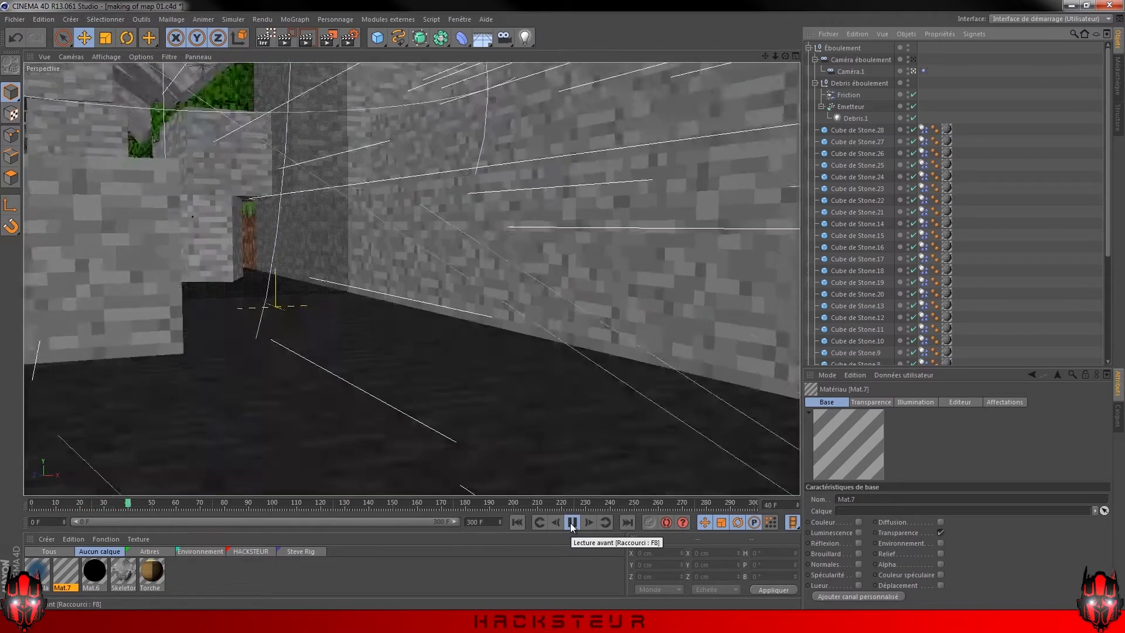
pyautogui.click(572, 522)
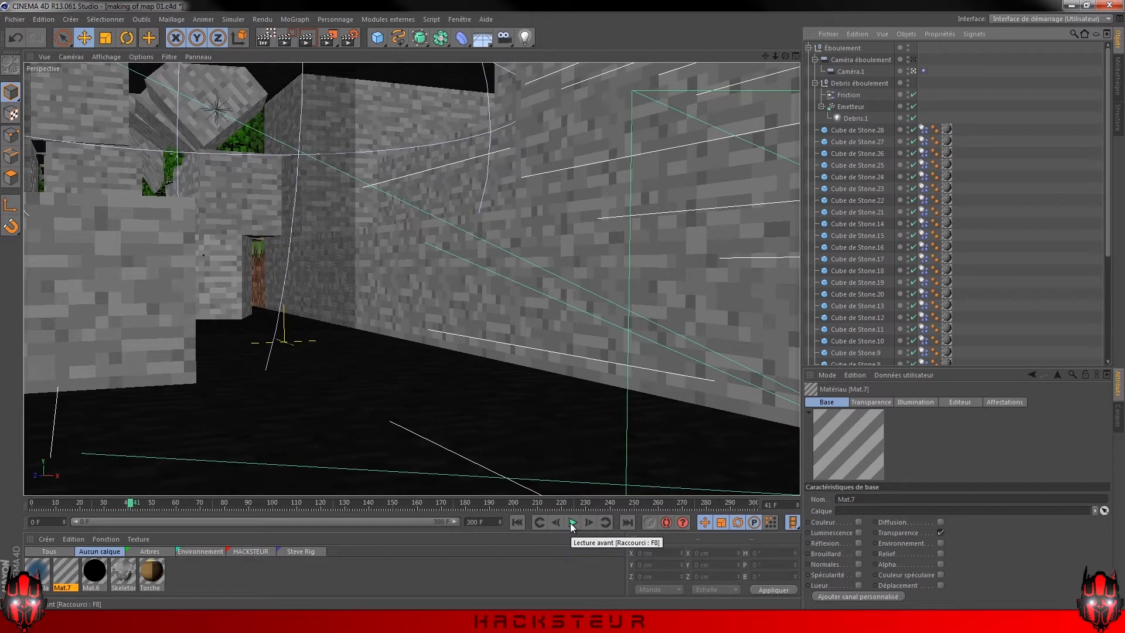
pyautogui.click(572, 522)
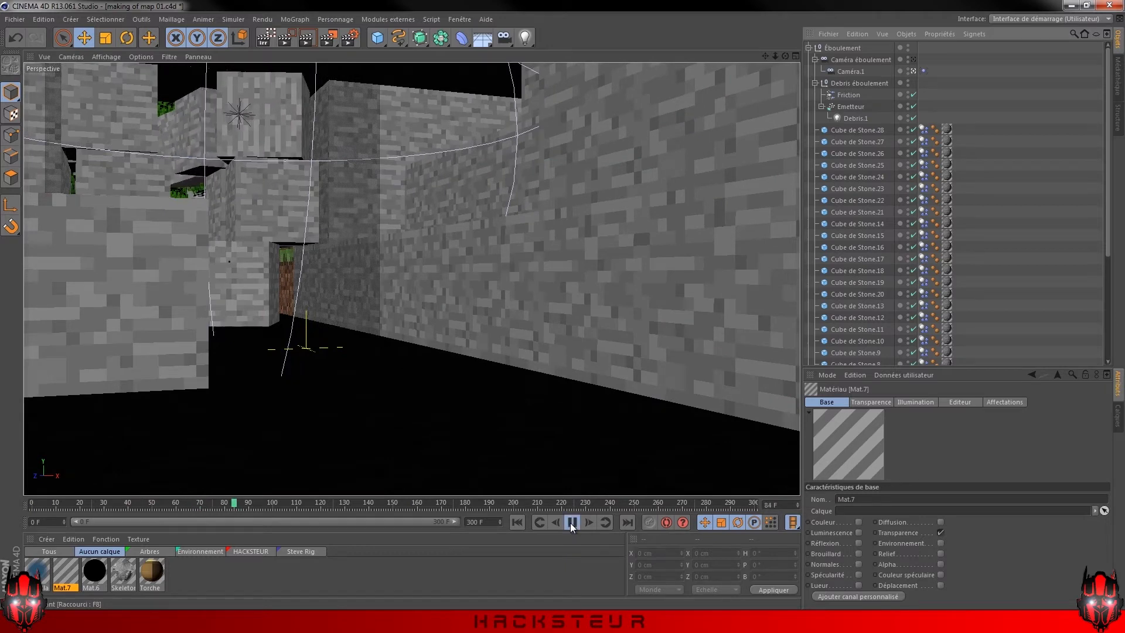
pyautogui.click(571, 522)
pyautogui.moveTo(116, 505); pyautogui.dragTo(118, 503)
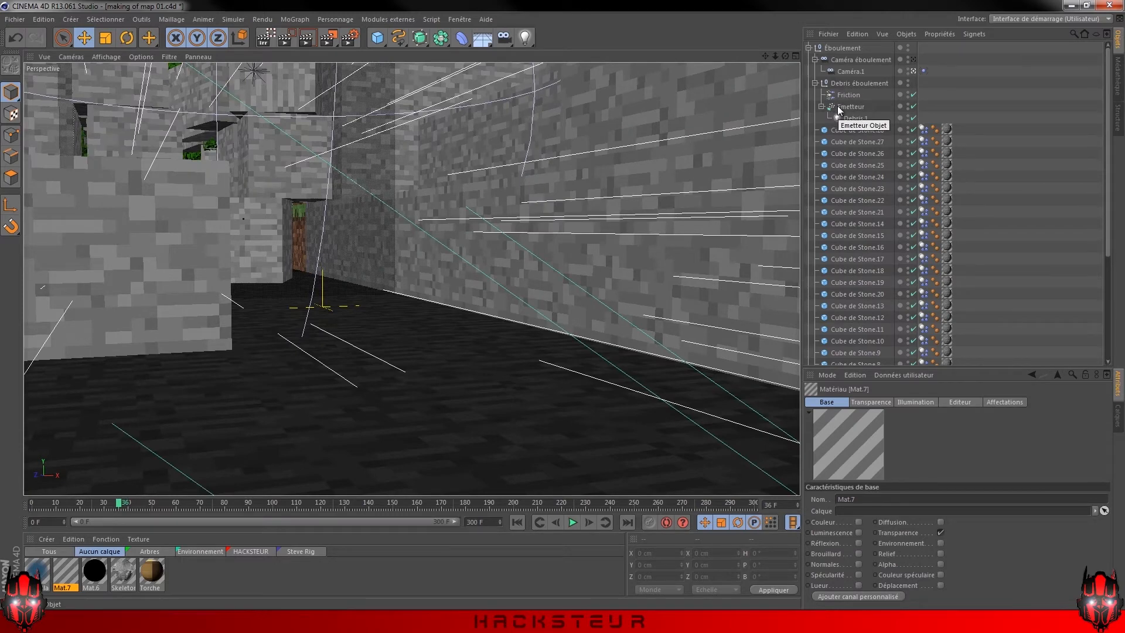
# Return to the free perspective view and review the Debris.1 light's settings and the Friction object among the flying debris
pyautogui.click(912, 71)
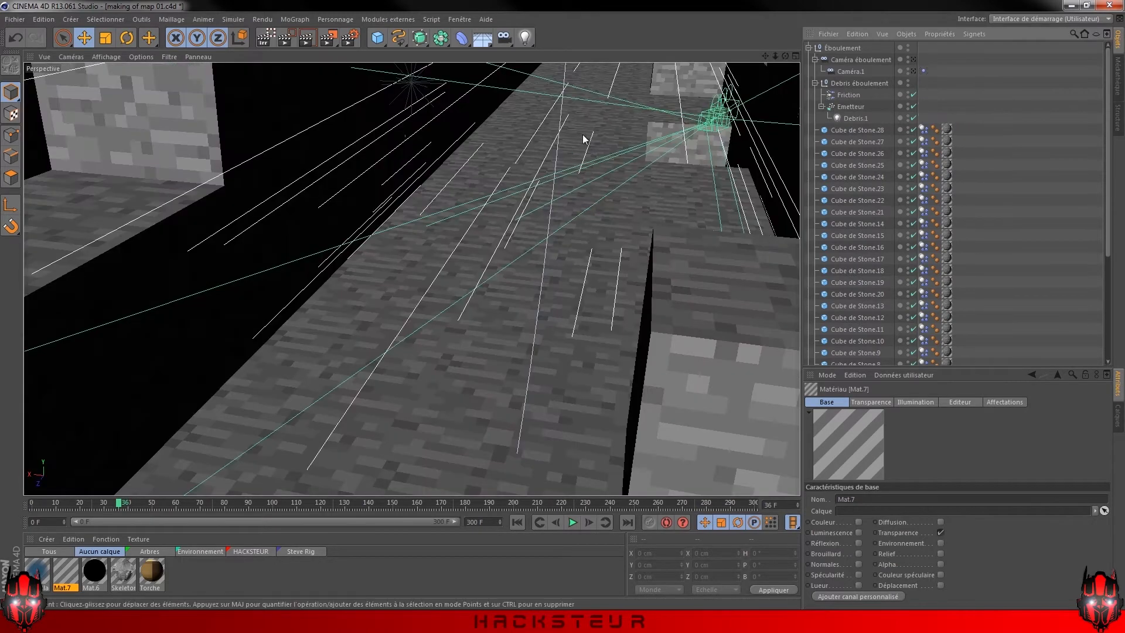
pyautogui.keyDown('alt'); pyautogui.moveTo(588, 113); pyautogui.dragTo(645, 262); pyautogui.keyUp('alt')
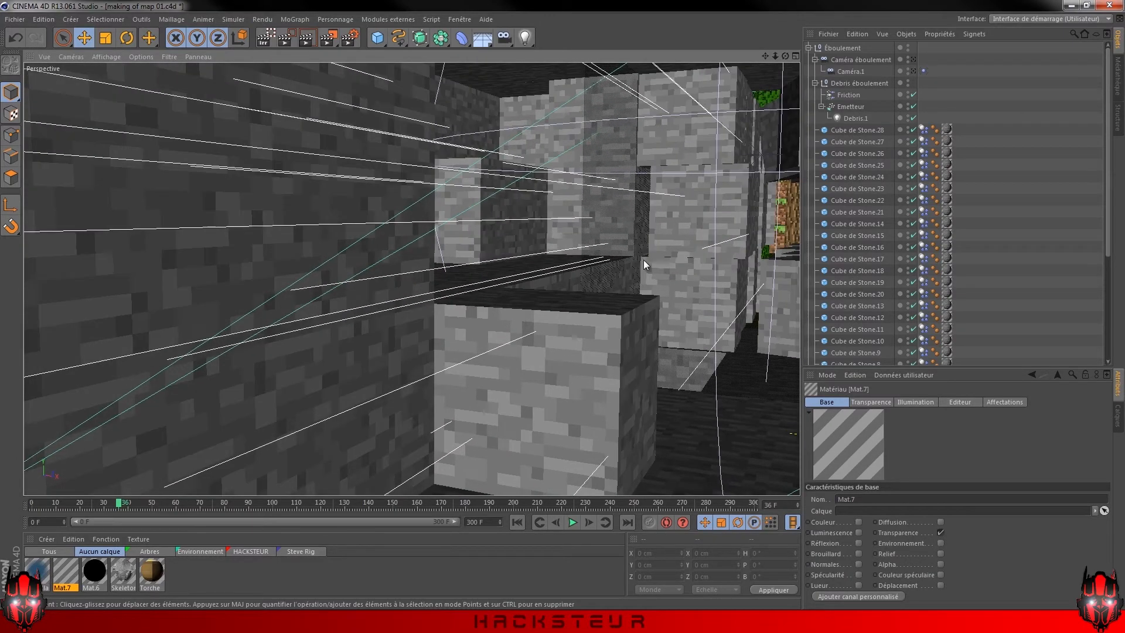
pyautogui.click(850, 119)
pyautogui.click(866, 402)
pyautogui.click(841, 401)
pyautogui.click(928, 402)
pyautogui.click(981, 401)
pyautogui.click(1079, 402)
pyautogui.click(832, 412)
pyautogui.click(849, 402)
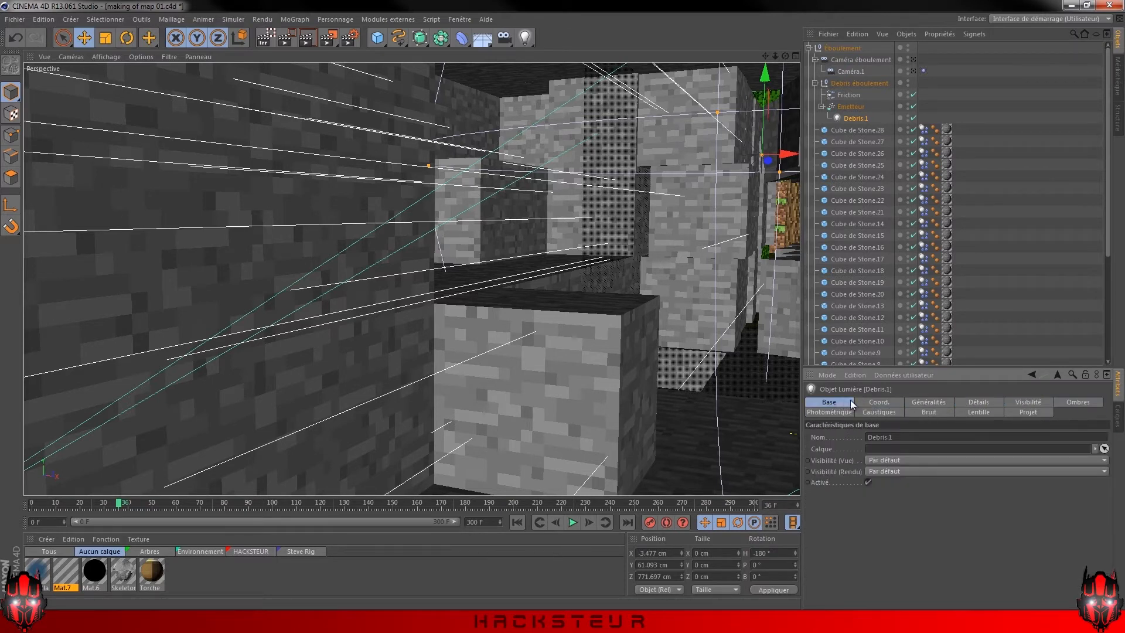
pyautogui.click(842, 96)
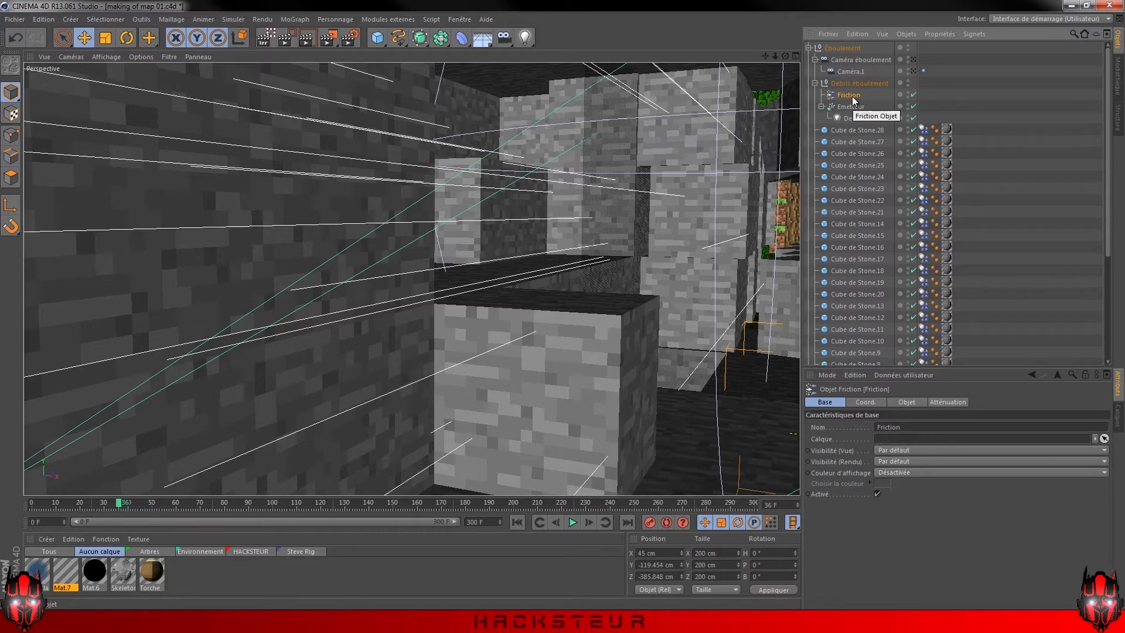
pyautogui.keyDown('alt'); pyautogui.moveTo(643, 238); pyautogui.dragTo(505, 322); pyautogui.keyUp('alt')
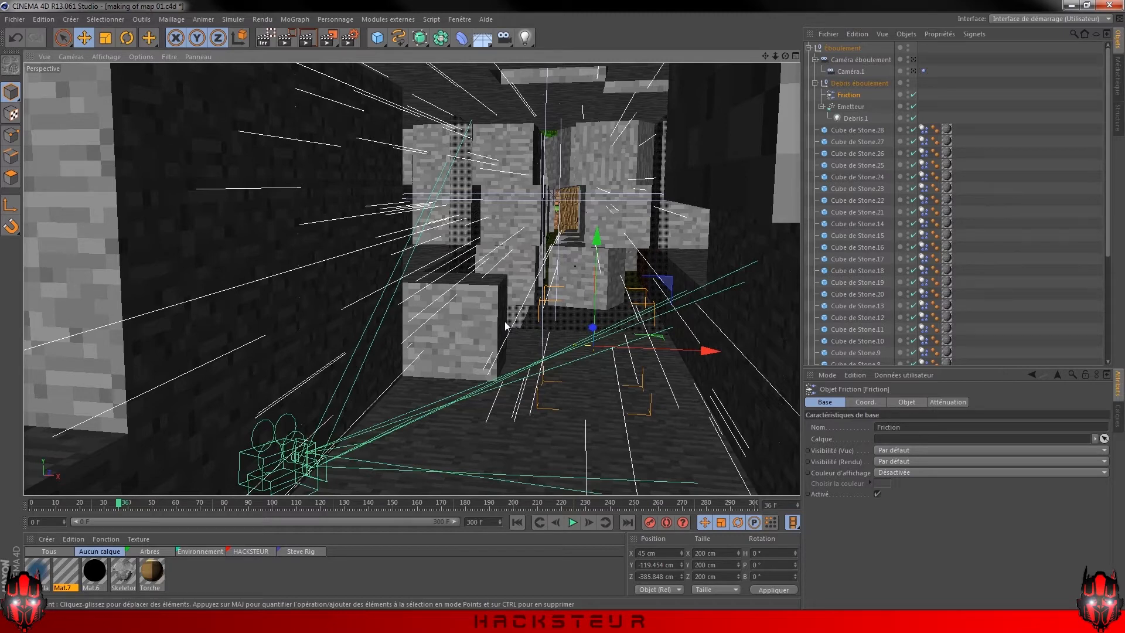
# Switch to the media player, replay the torch flame shot of LA GROTTE EFFRAYANTE, and return to Cinema 4D
pyautogui.click(166, 619)
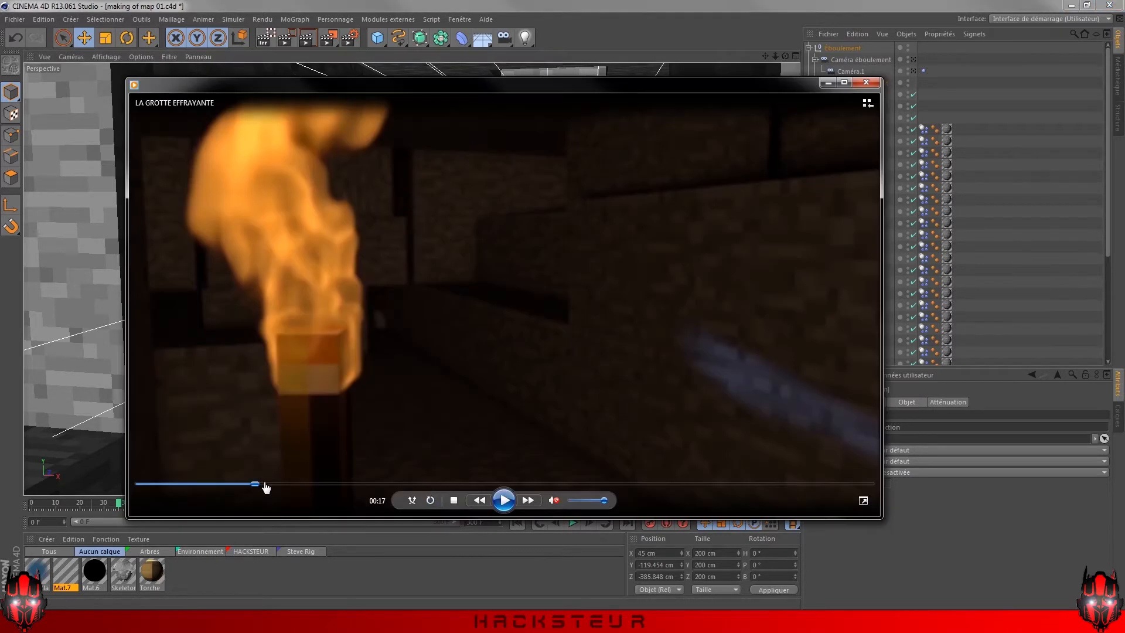
pyautogui.moveTo(256, 485); pyautogui.dragTo(224, 486)
pyautogui.click(504, 500)
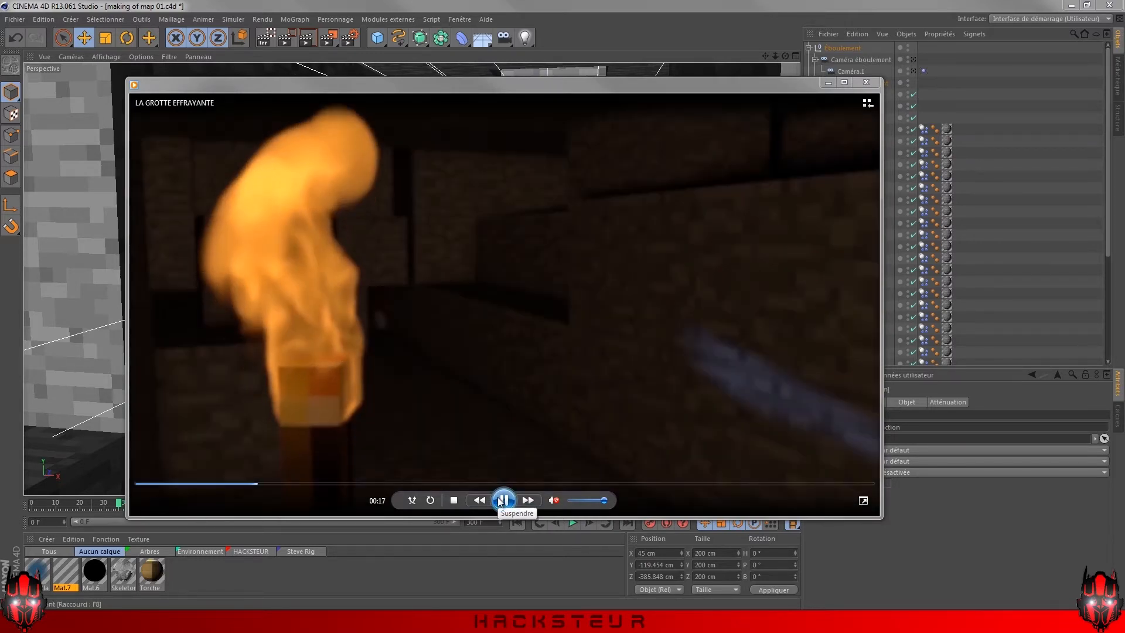
pyautogui.click(500, 498)
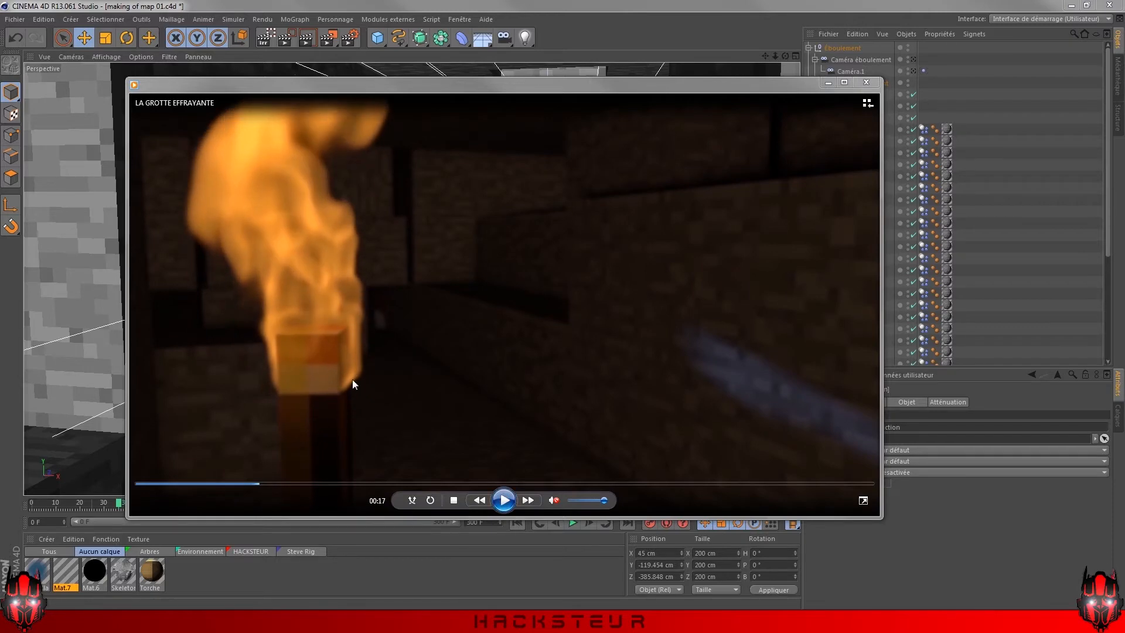
pyautogui.click(469, 5)
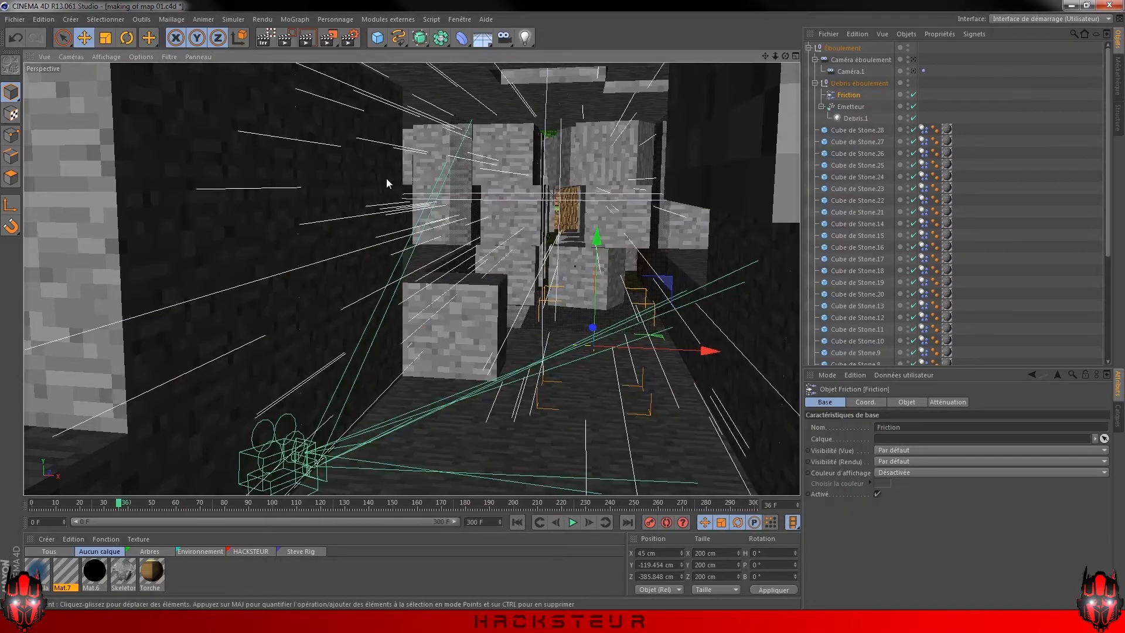
# Switch to the project making of map 02.c4d and preview the cave in the interactive render region, turning it off again
pyautogui.click(463, 19)
pyautogui.click(536, 256)
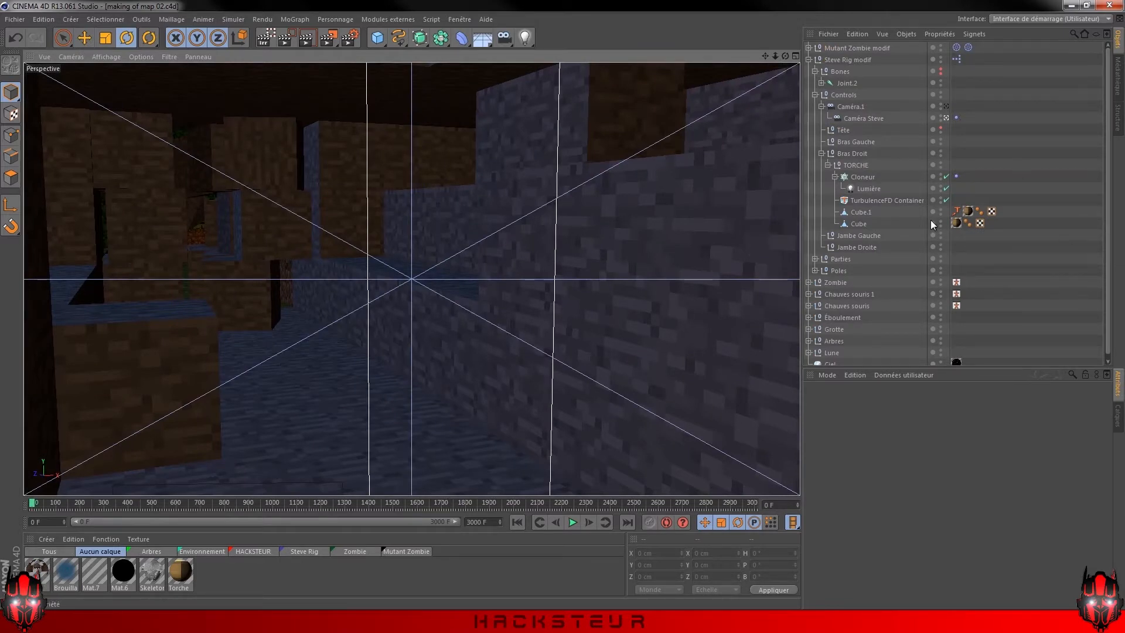
pyautogui.click(265, 38)
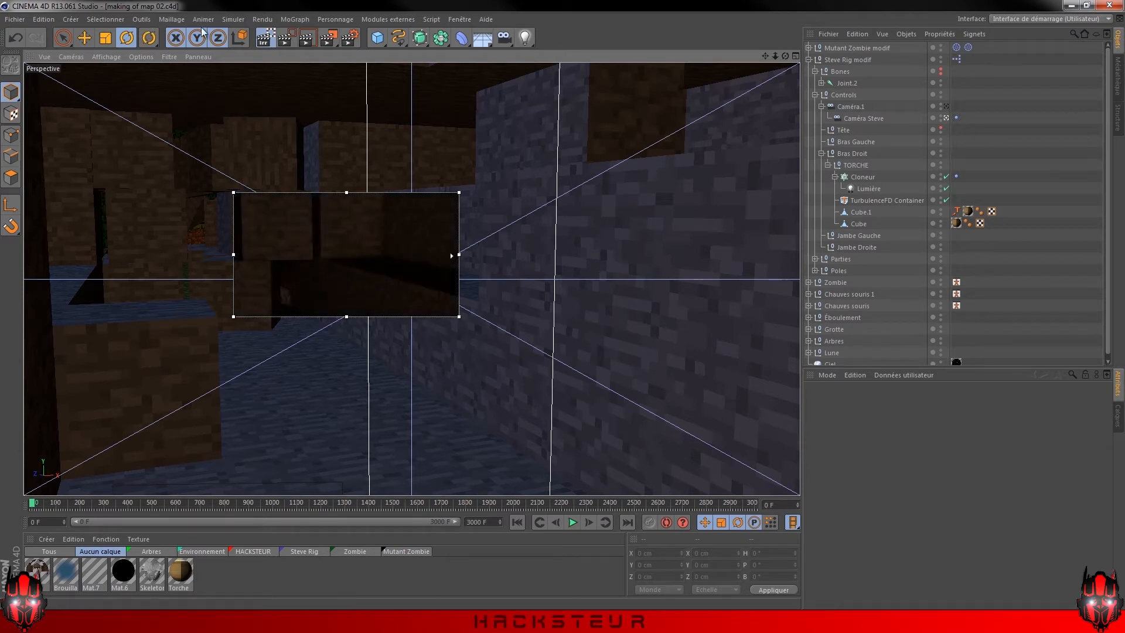
pyautogui.click(269, 42)
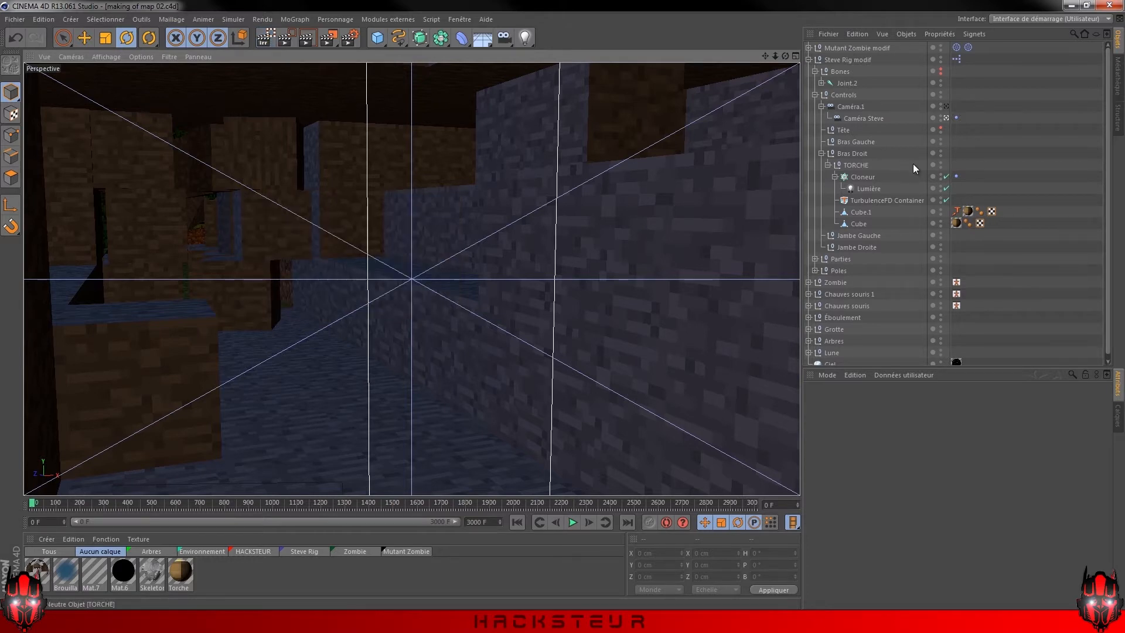
# Play the torch flame animation in stages through Caméra Steve, and rewind it to frame 0
pyautogui.scroll(-1, 977, 322)
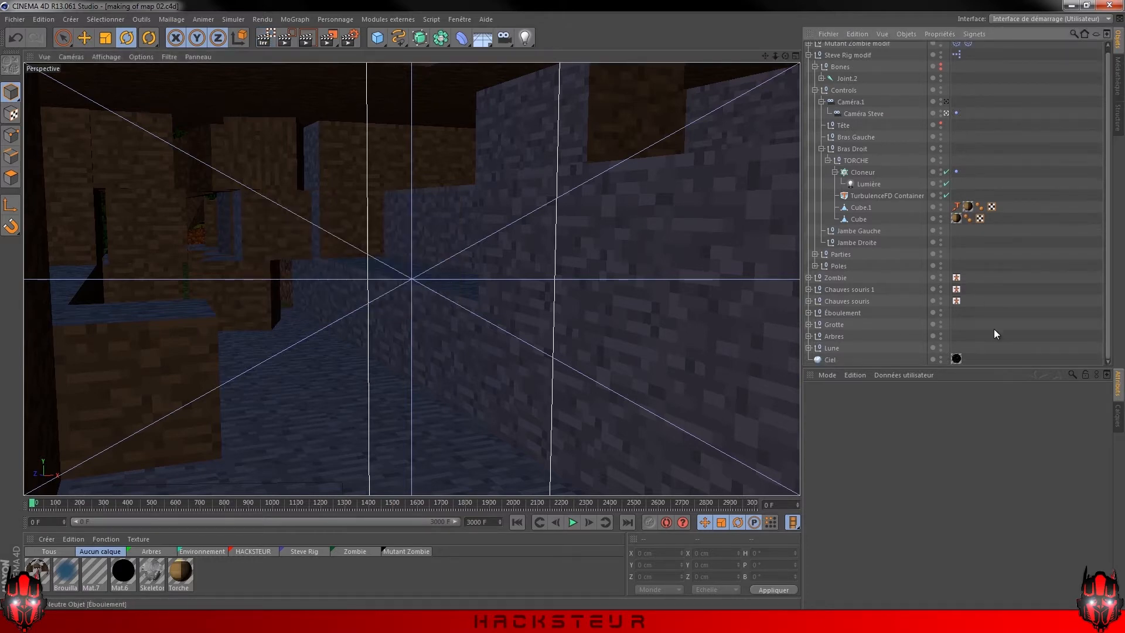
pyautogui.scroll(1, 993, 328)
pyautogui.click(573, 522)
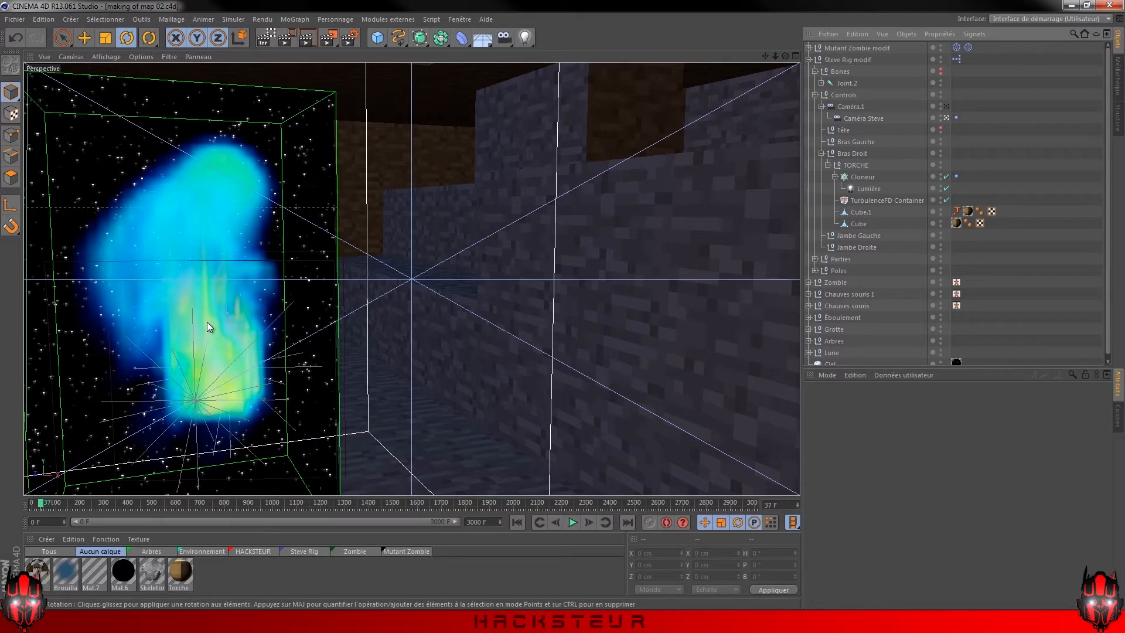
pyautogui.click(573, 523)
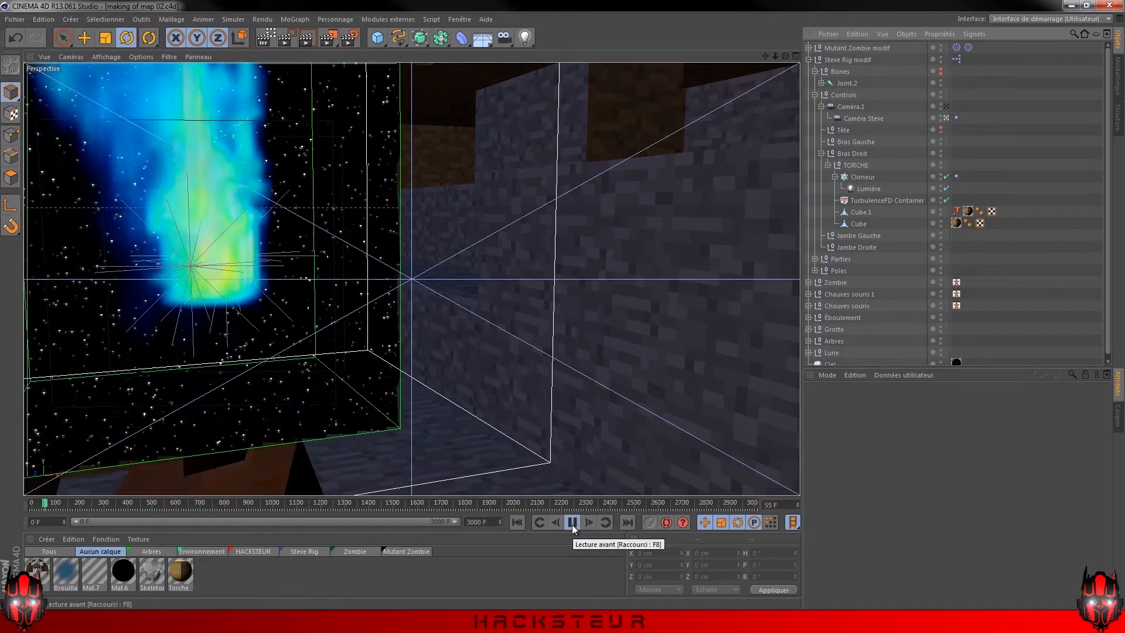
pyautogui.click(572, 523)
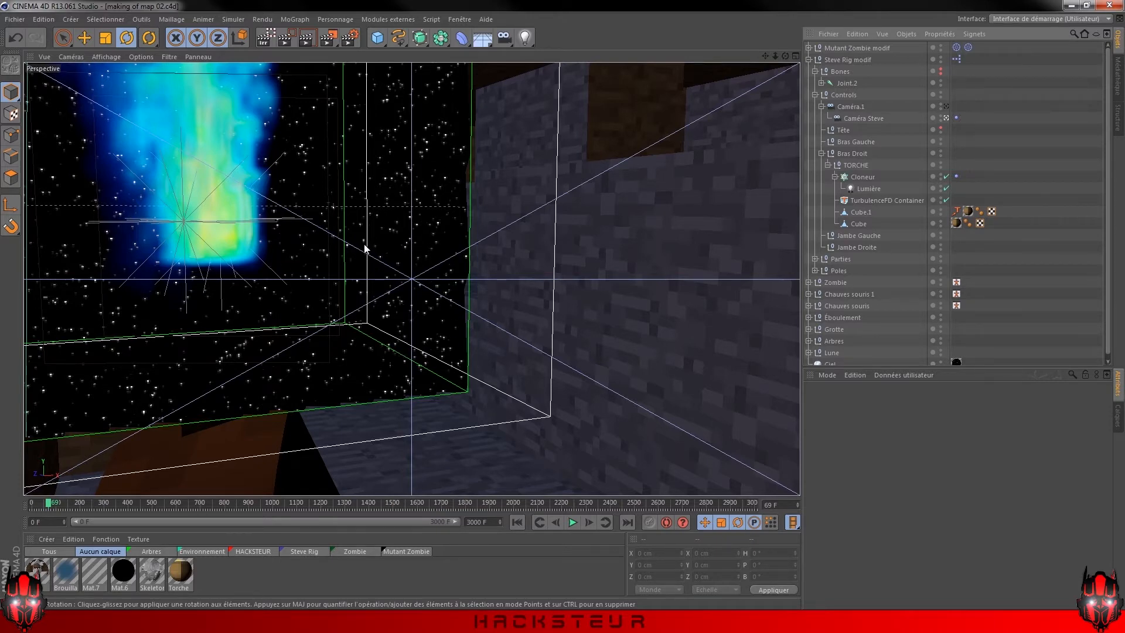
pyautogui.click(572, 521)
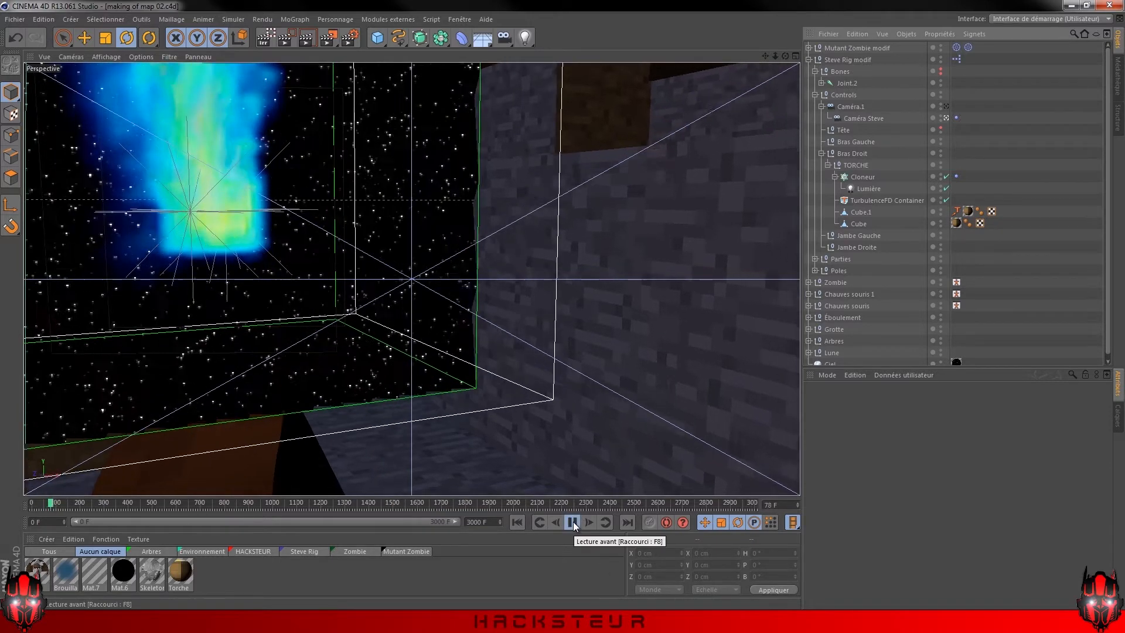
pyautogui.click(573, 521)
pyautogui.moveTo(53, 505); pyautogui.dragTo(31, 507)
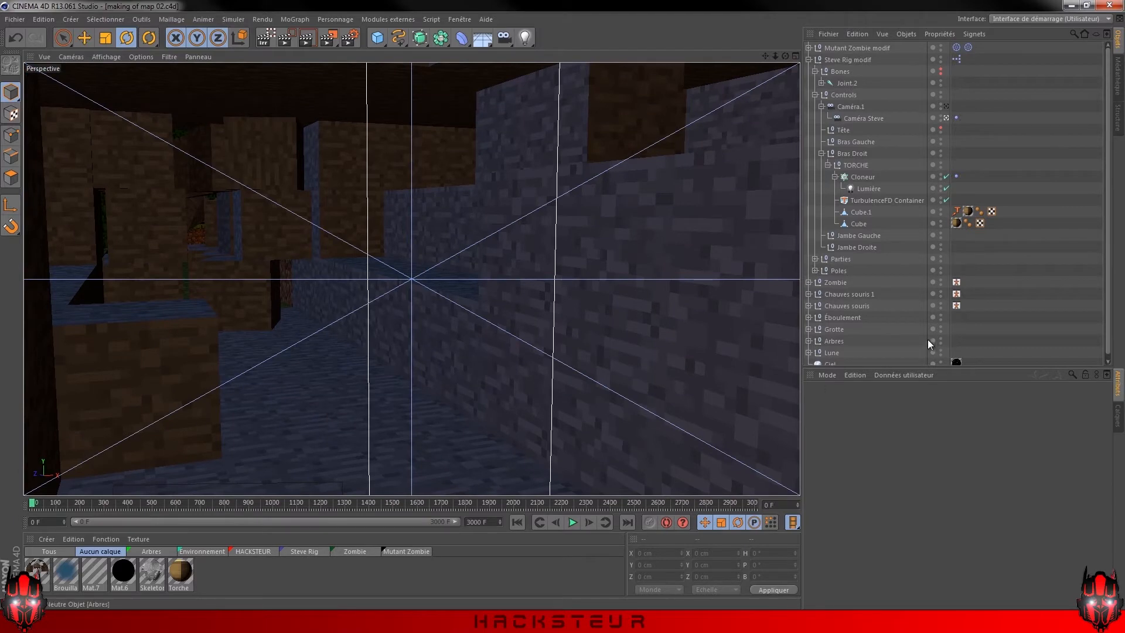
# Hide the TORCHE group in the viewport and check the cave's rendered lighting with the interactive render region
pyautogui.scroll(-1, 927, 339)
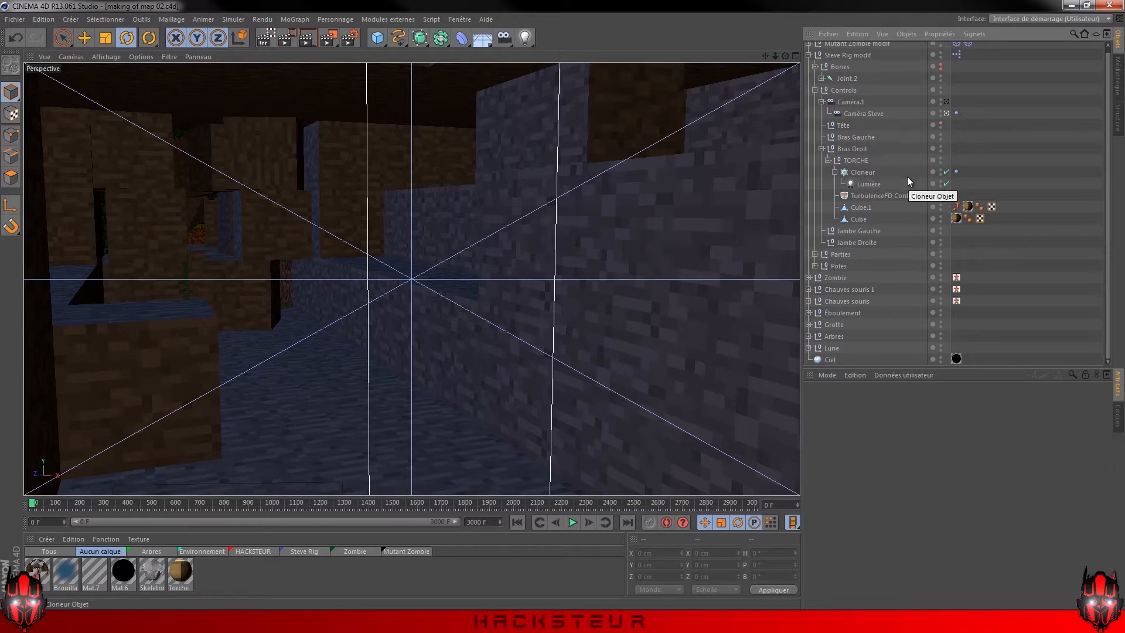
pyautogui.click(940, 159)
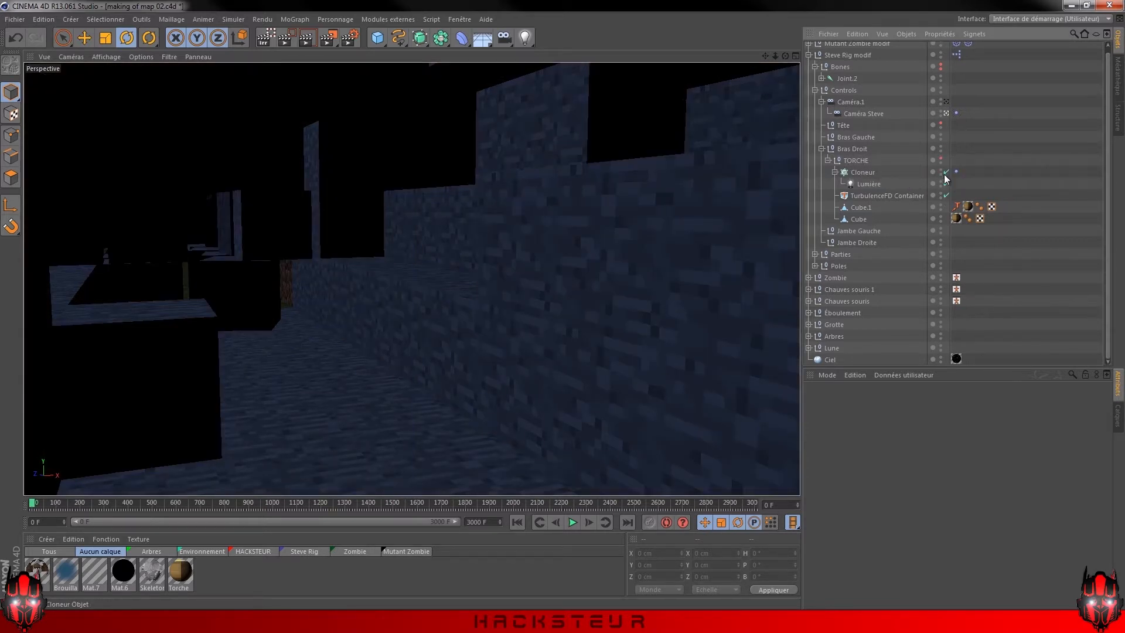
pyautogui.click(265, 38)
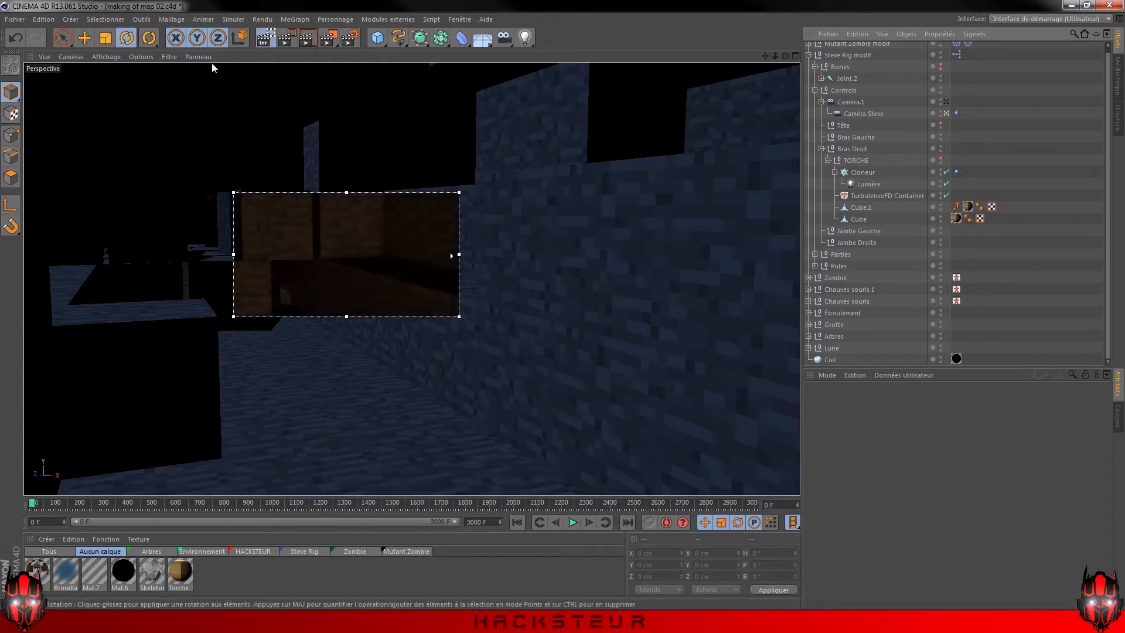
pyautogui.click(265, 38)
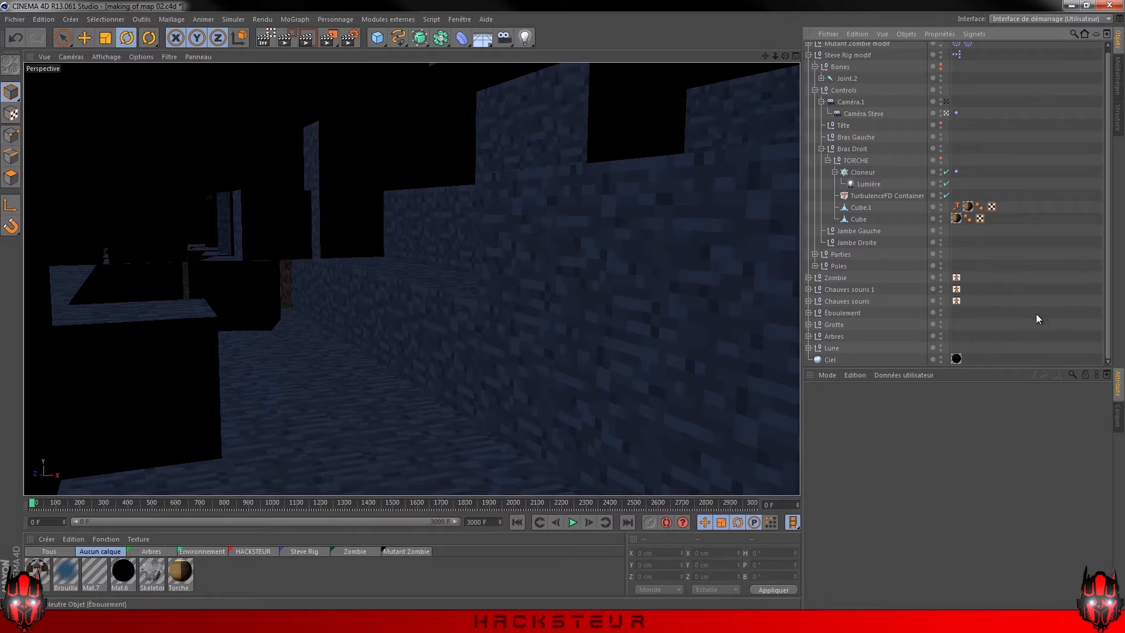
# Show the lights inside the Lune group, hide the group in the viewport, and collapse it
pyautogui.click(808, 348)
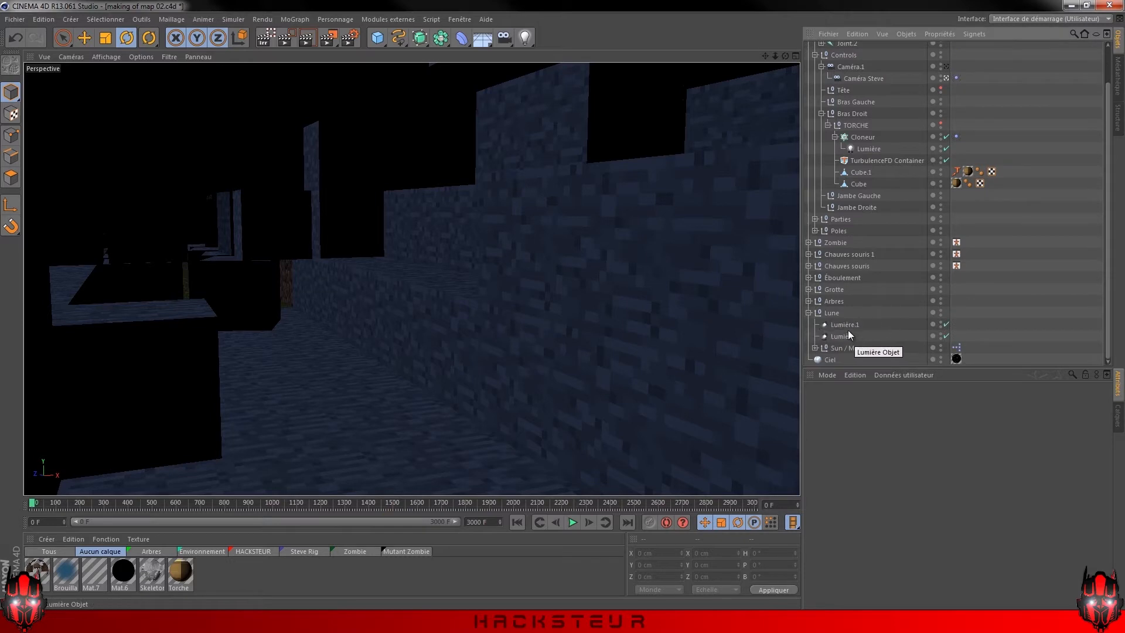
pyautogui.click(940, 311)
pyautogui.click(809, 312)
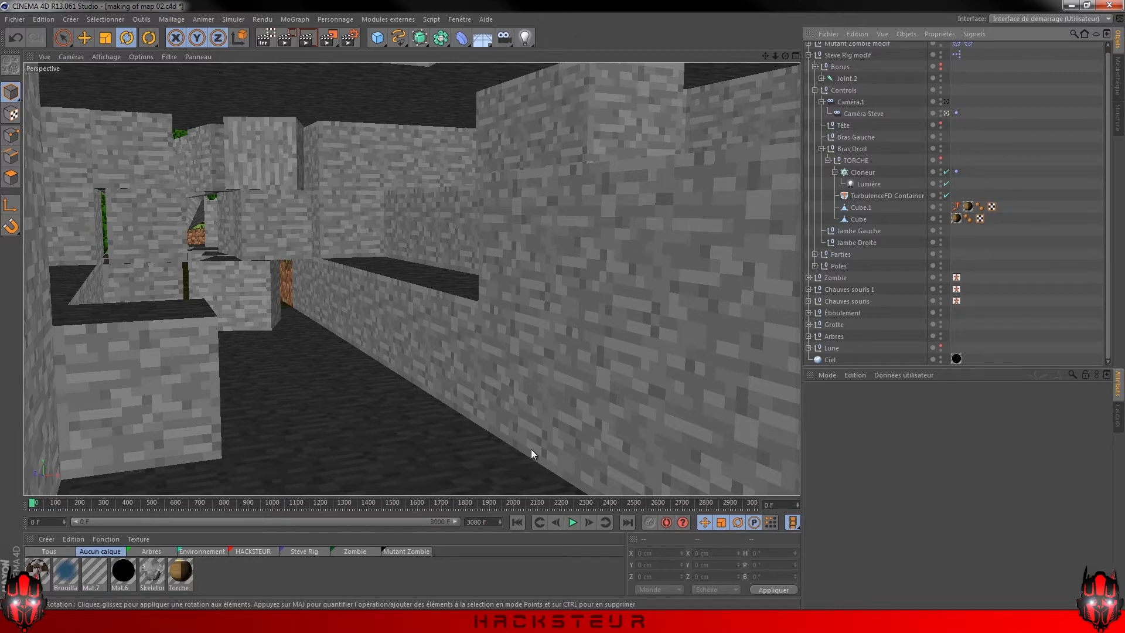
pyautogui.click(142, 56)
pyautogui.click(411, 5)
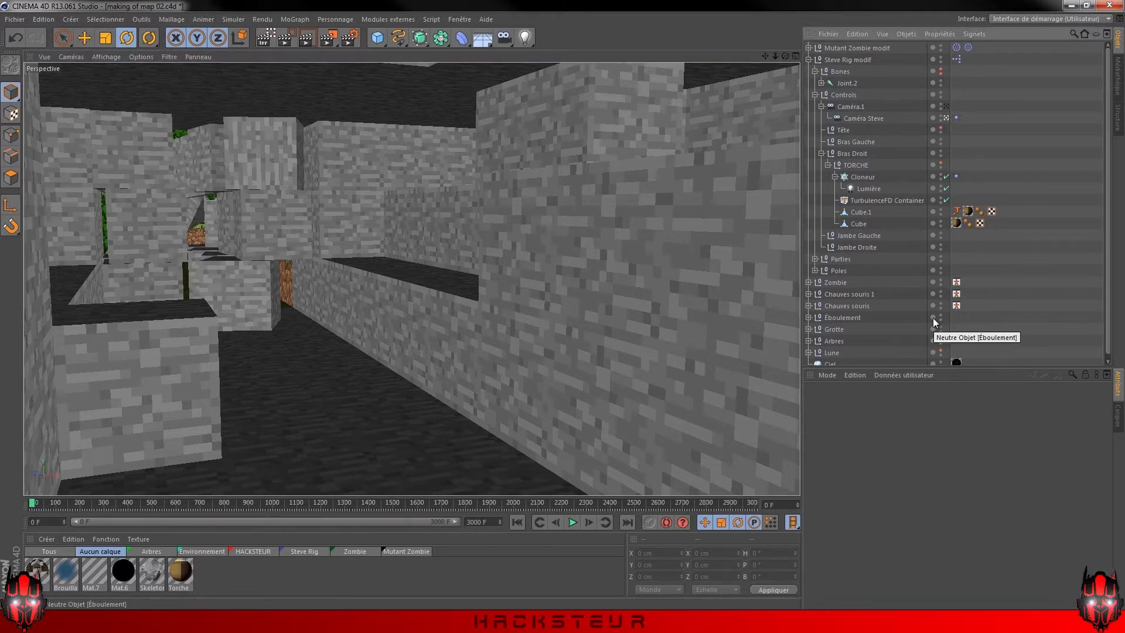
# Select Caméra Steve and scrub through the opening frames of its animation, ending at frame 0
pyautogui.click(938, 345)
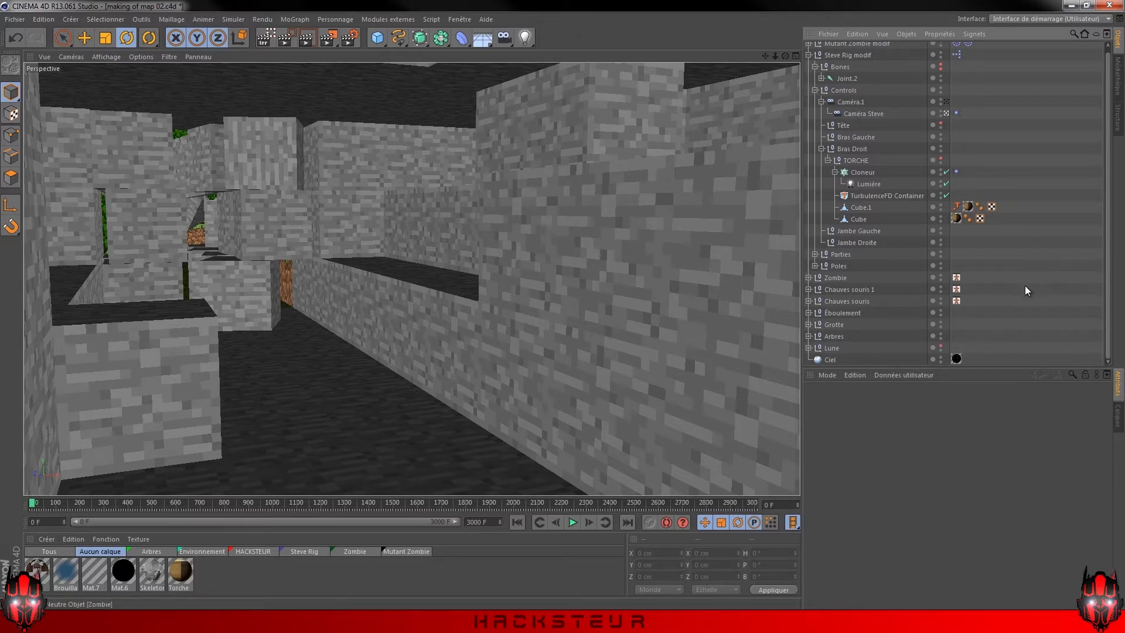
pyautogui.scroll(1, 1024, 285)
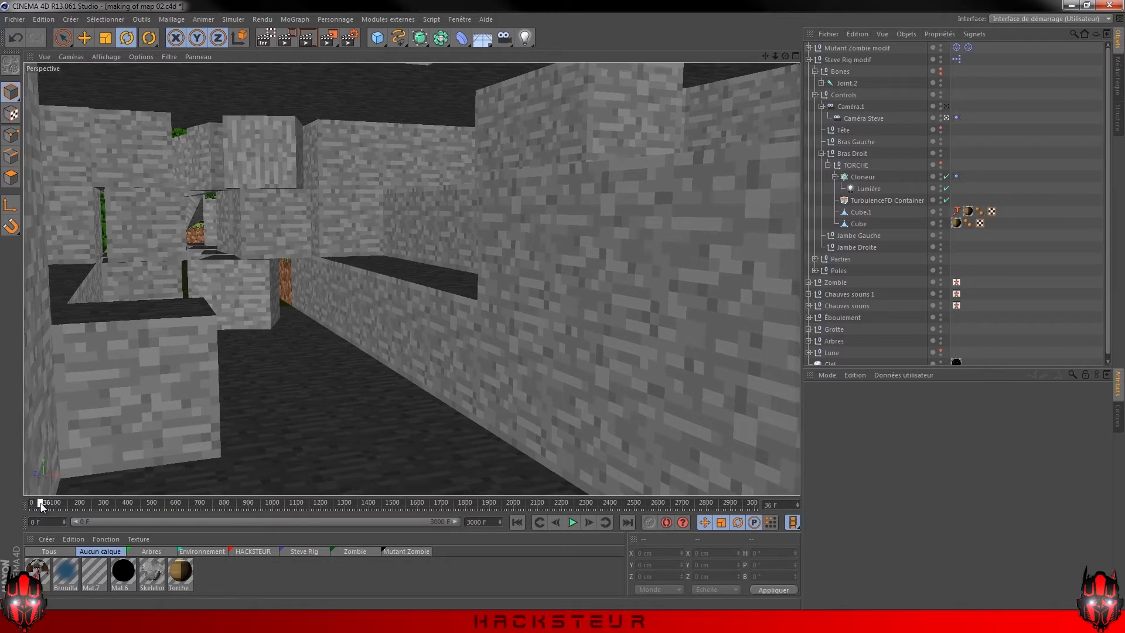
pyautogui.click(850, 118)
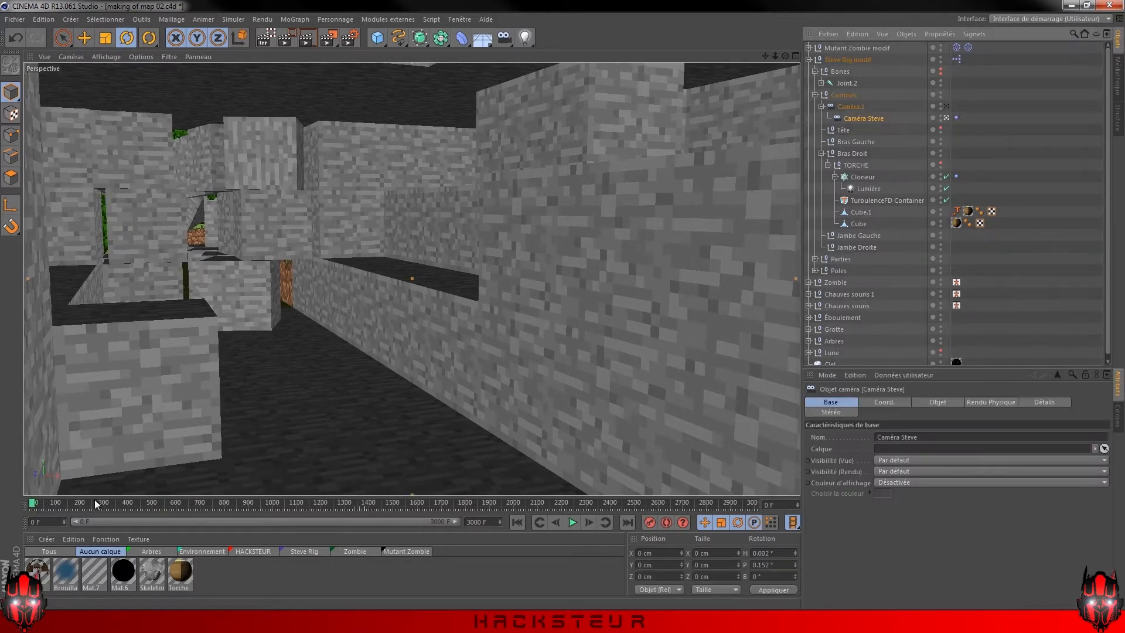
pyautogui.click(44, 504)
pyautogui.moveTo(43, 505)
pyautogui.mouseDown()
pyautogui.moveTo(54, 505)
pyautogui.moveTo(29, 508)
pyautogui.mouseUp()
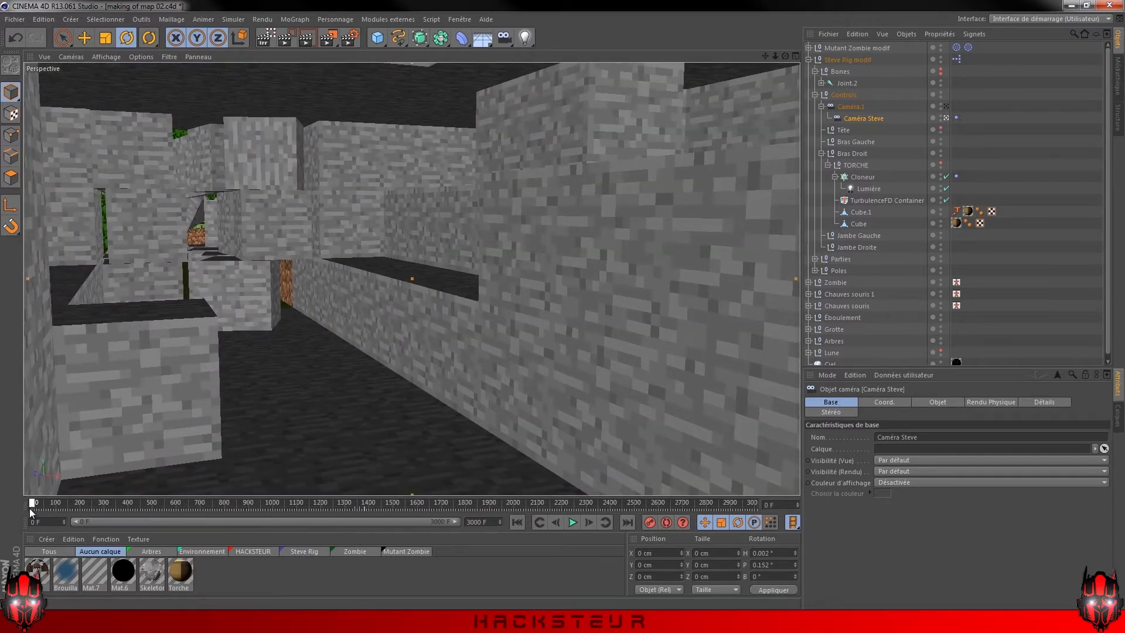
# Show the rotation settings of the Vibration tag on Caméra Steve, keeping the animation at frame 0
pyautogui.click(955, 118)
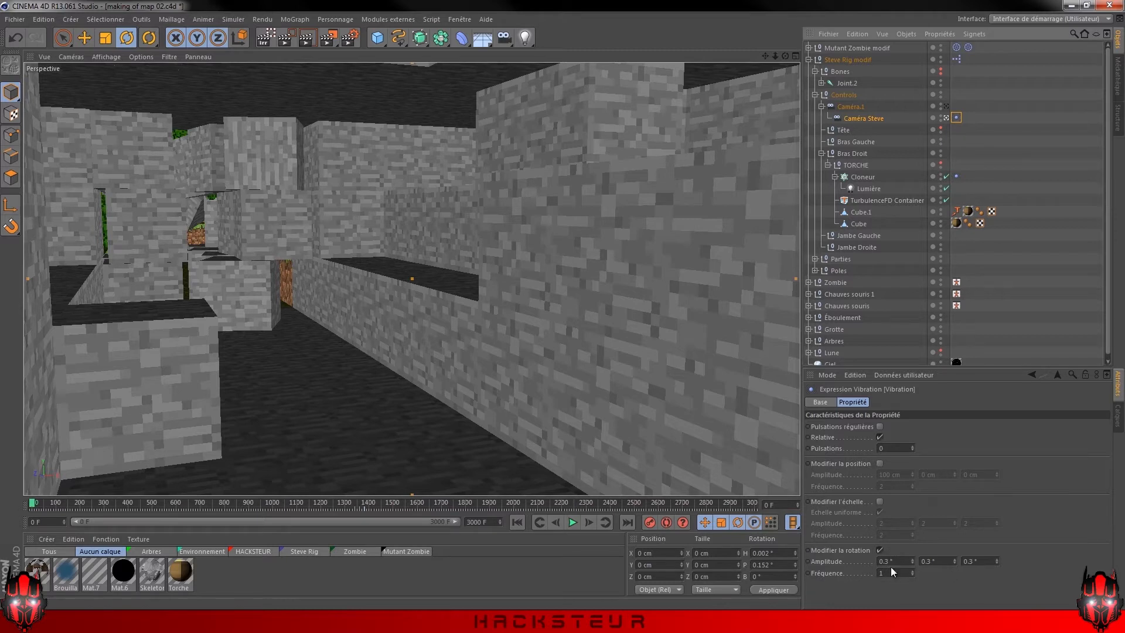
pyautogui.moveTo(35, 503)
pyautogui.mouseDown()
pyautogui.moveTo(48, 504)
pyautogui.moveTo(31, 504)
pyautogui.mouseUp()
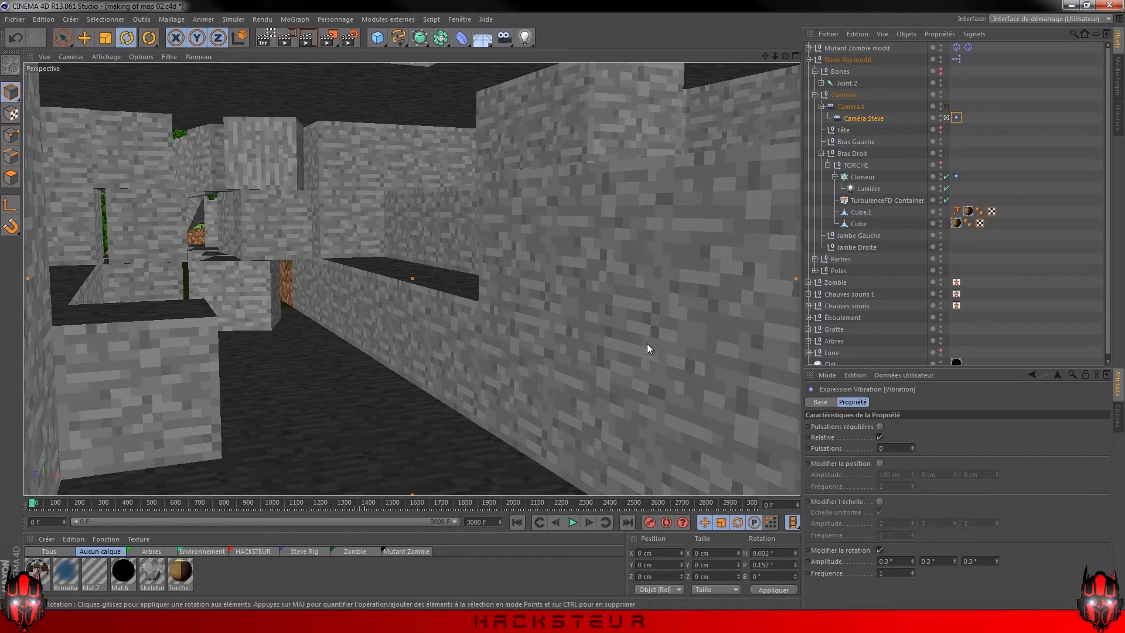
pyautogui.moveTo(34, 505)
pyautogui.mouseDown()
pyautogui.moveTo(45, 505)
pyautogui.moveTo(33, 505)
pyautogui.mouseUp()
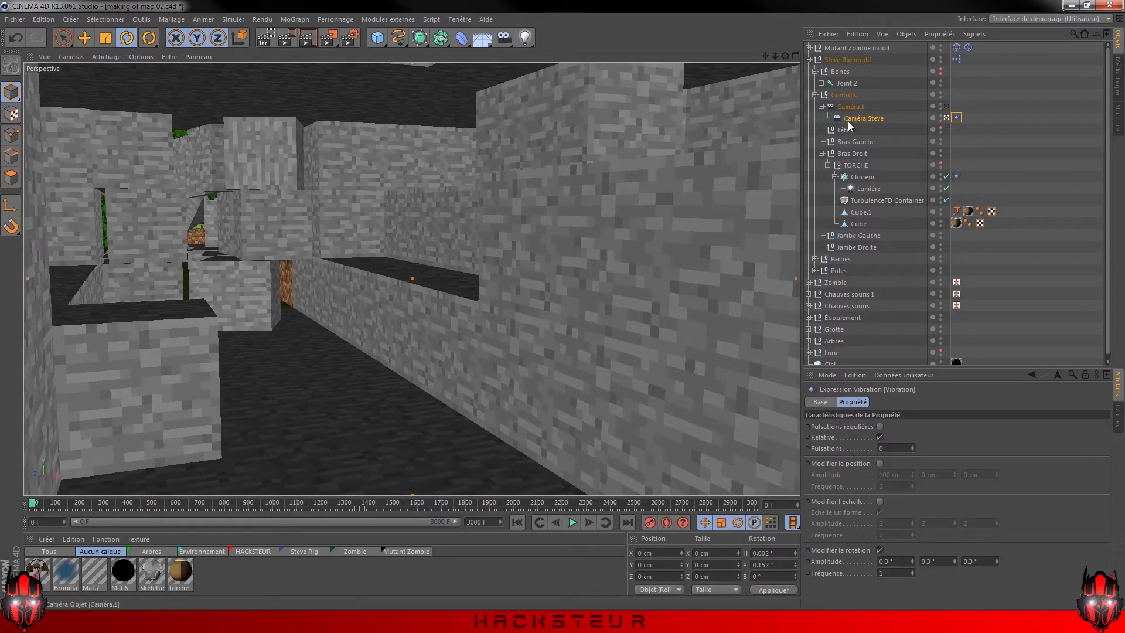
# Select the parent camera Caméra.1 and switch the view through it and back to Caméra Steve
pyautogui.click(852, 107)
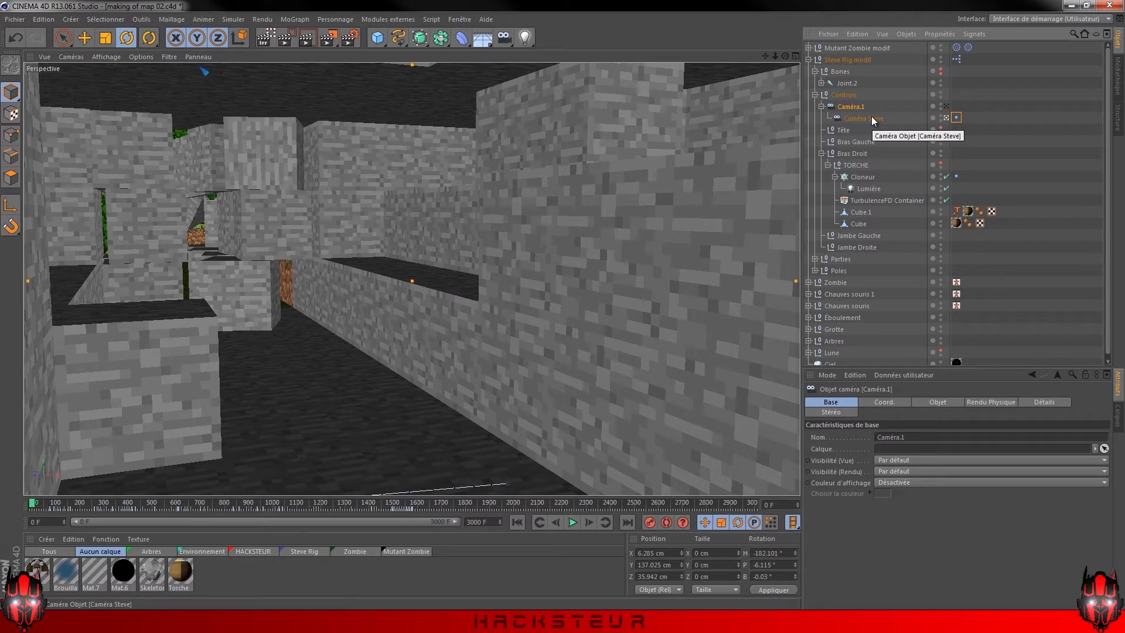
pyautogui.click(946, 108)
pyautogui.click(946, 118)
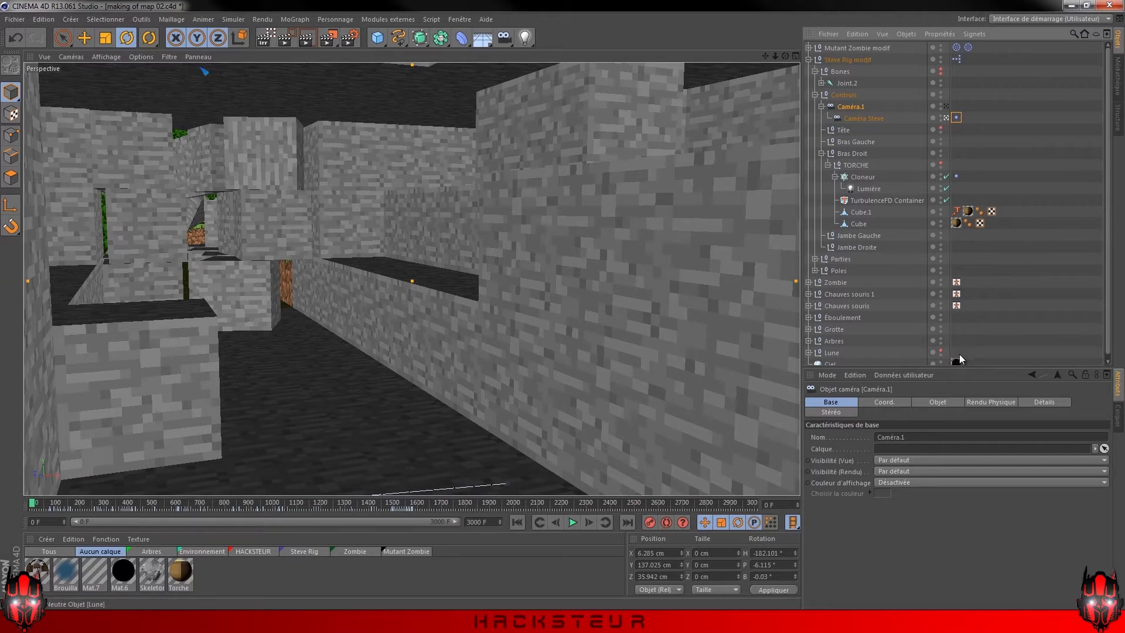
# Expand the Éboulement group, look through its stone cubes, and collapse it
pyautogui.scroll(-1, 870, 283)
pyautogui.click(808, 313)
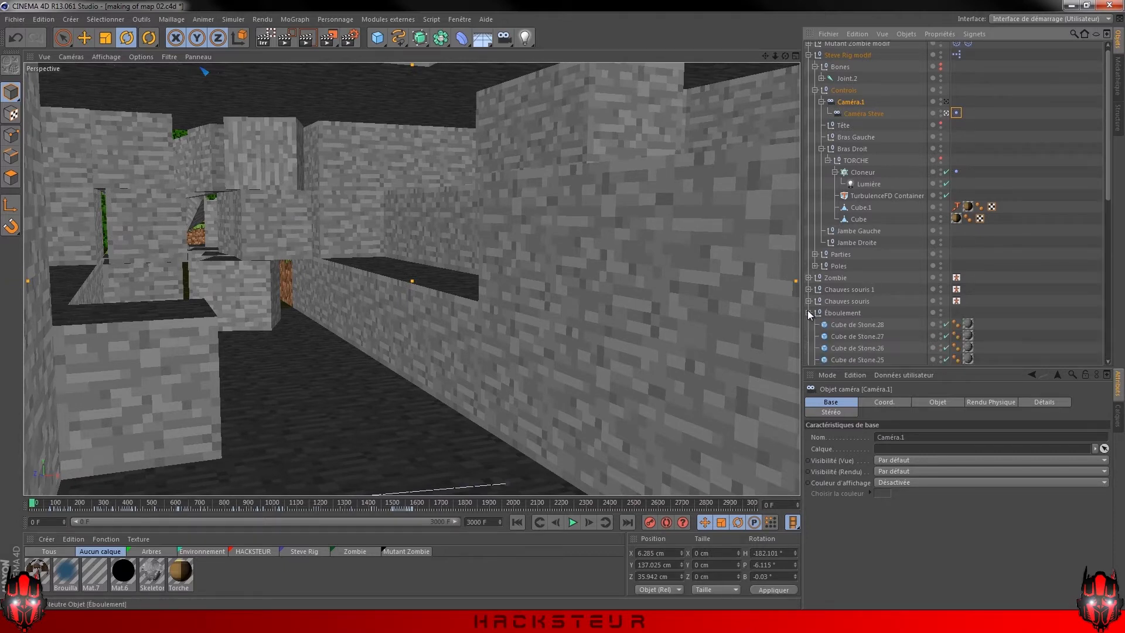
pyautogui.scroll(-10, 807, 311)
pyautogui.scroll(-2, 873, 276)
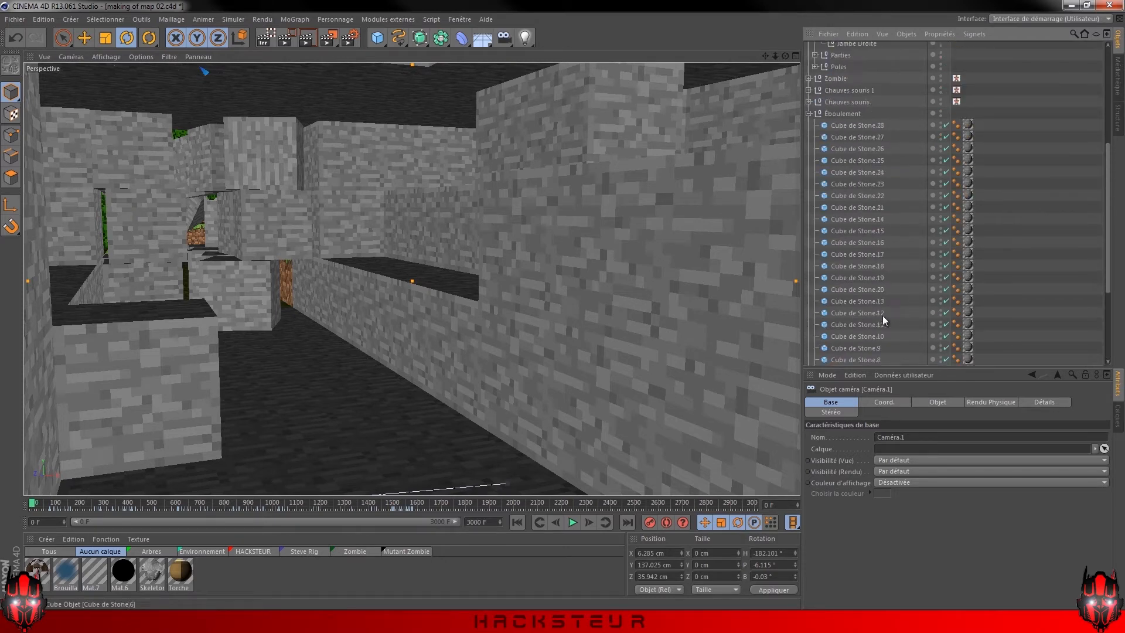
pyautogui.scroll(12, 867, 314)
pyautogui.click(808, 317)
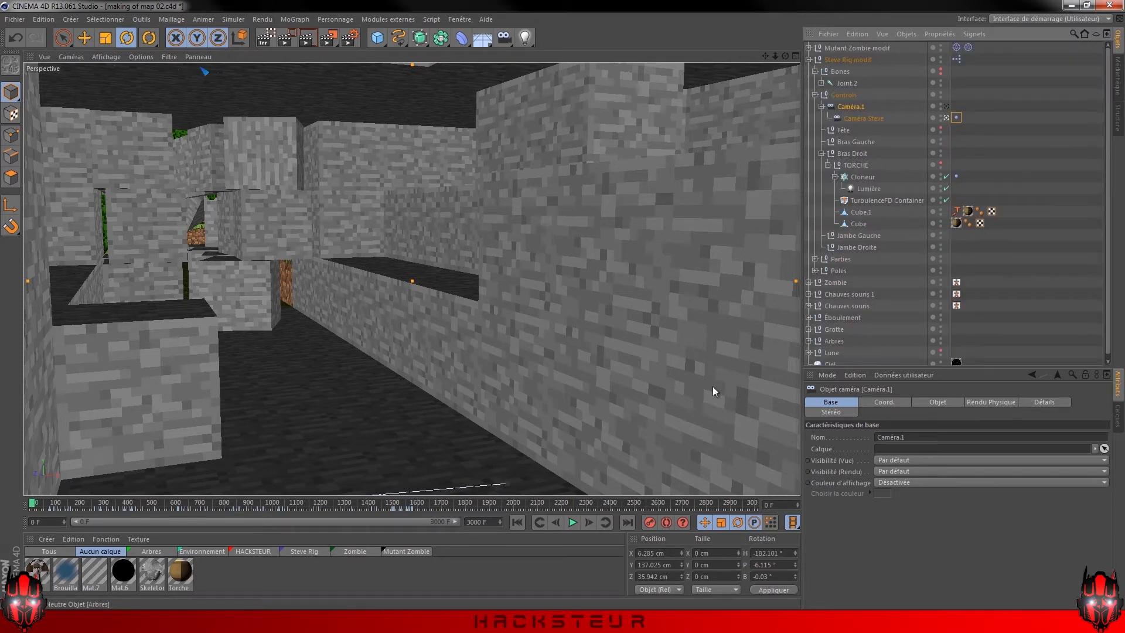
# Scrub the opening animation to frame 68 and inspect the torch's TurbulenceFD Container, leaving nothing selected
pyautogui.moveTo(33, 506)
pyautogui.mouseDown()
pyautogui.moveTo(59, 505)
pyautogui.moveTo(19, 506)
pyautogui.mouseUp()
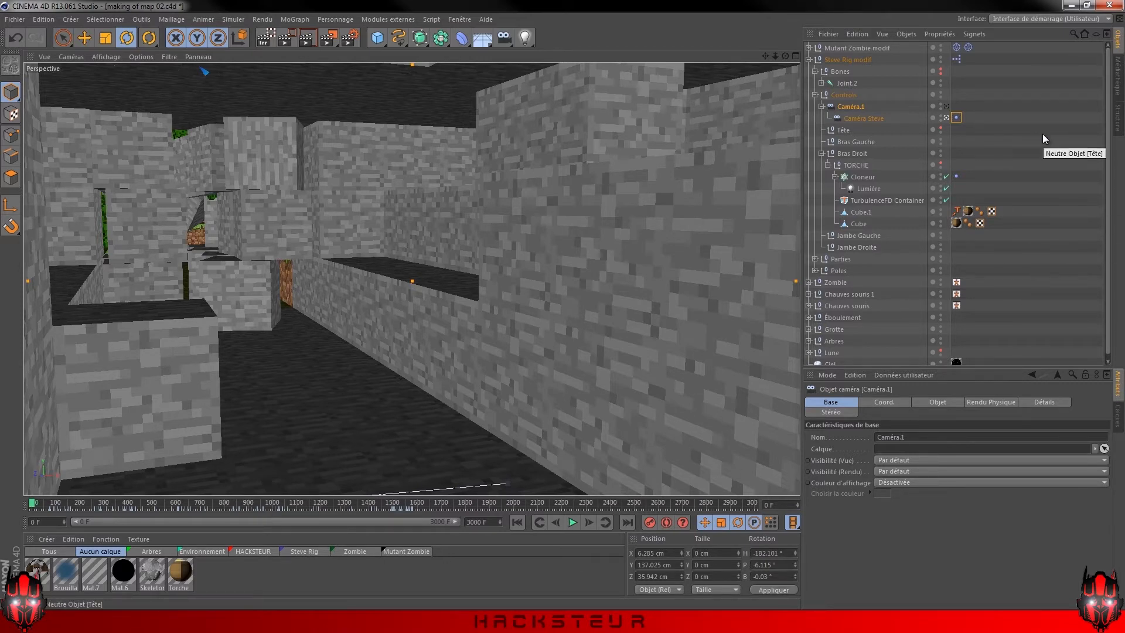
pyautogui.moveTo(38, 501)
pyautogui.mouseDown()
pyautogui.moveTo(65, 503)
pyautogui.moveTo(49, 503)
pyautogui.mouseUp()
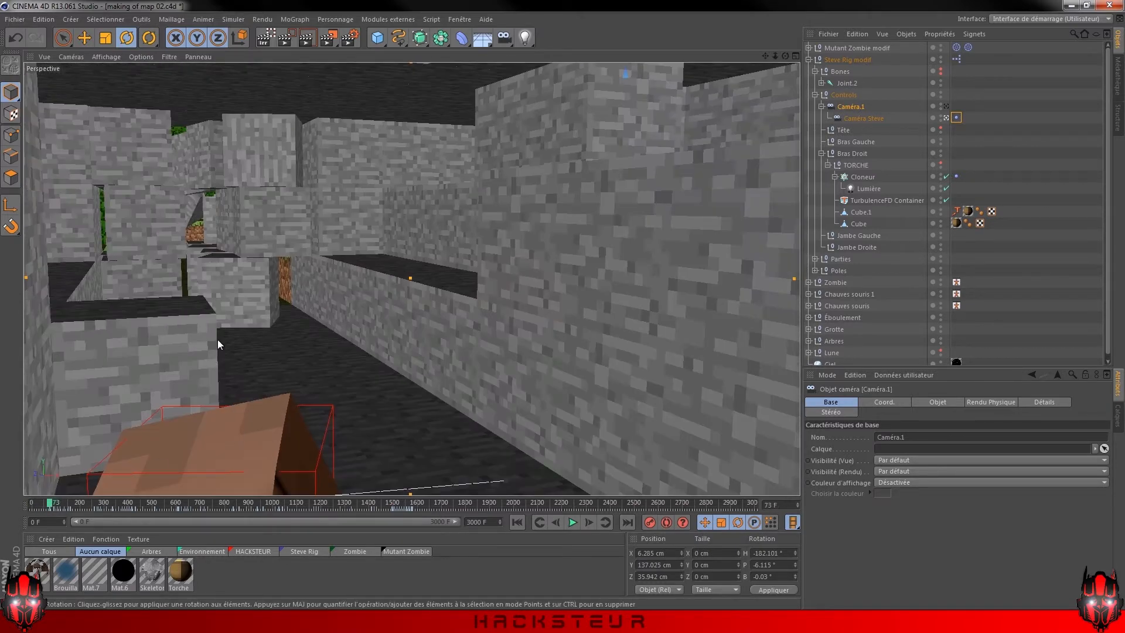
pyautogui.click(866, 202)
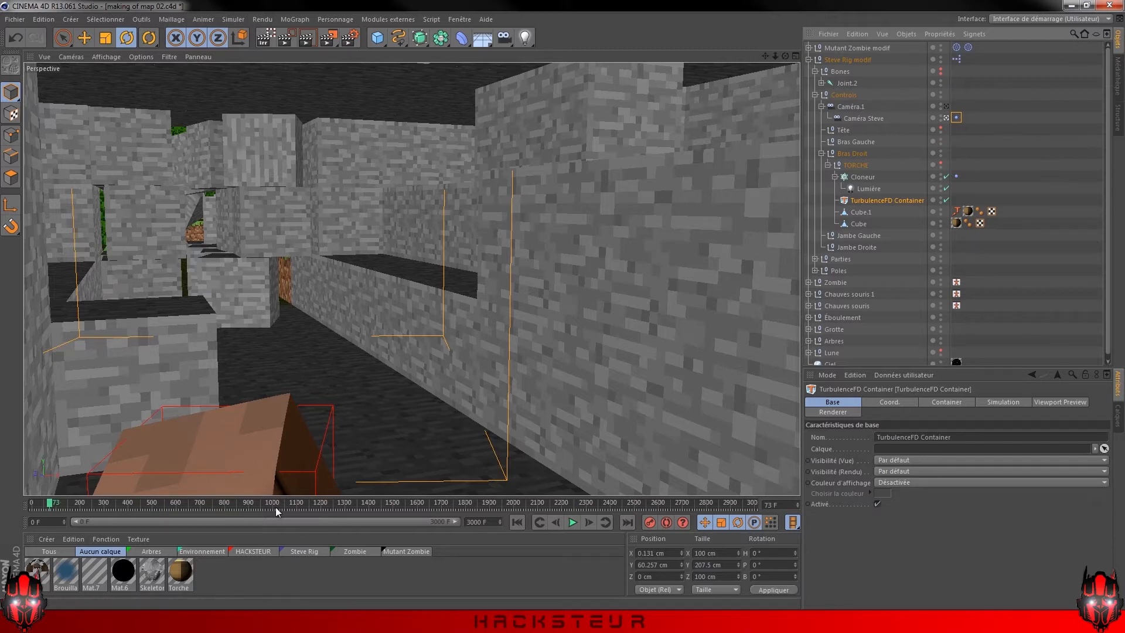
pyautogui.click(919, 140)
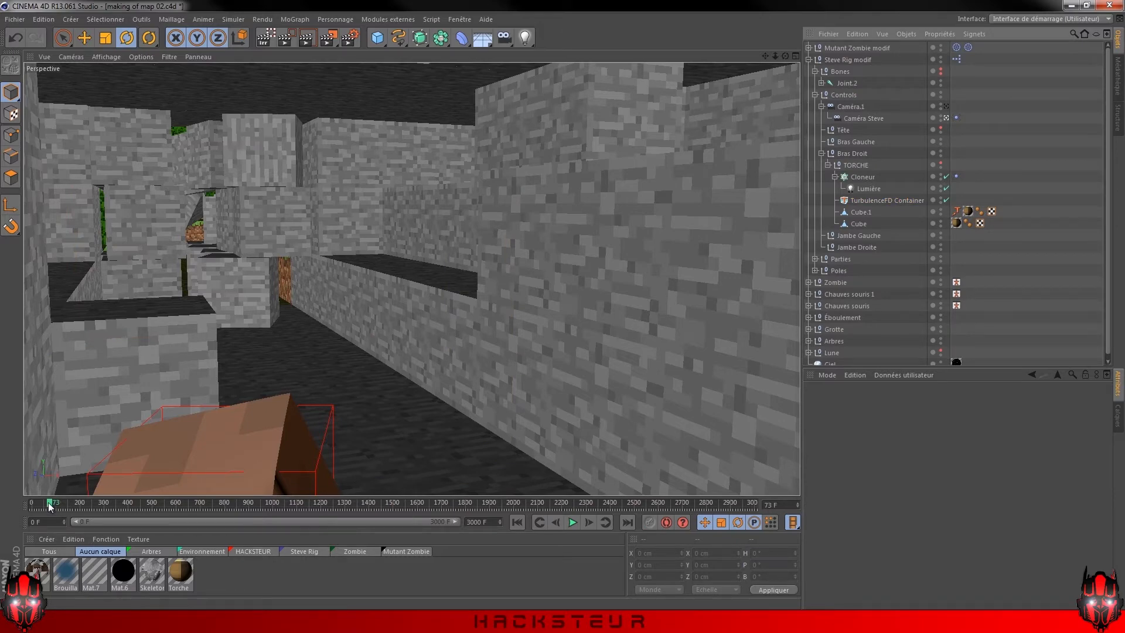
pyautogui.moveTo(50, 505); pyautogui.dragTo(49, 506)
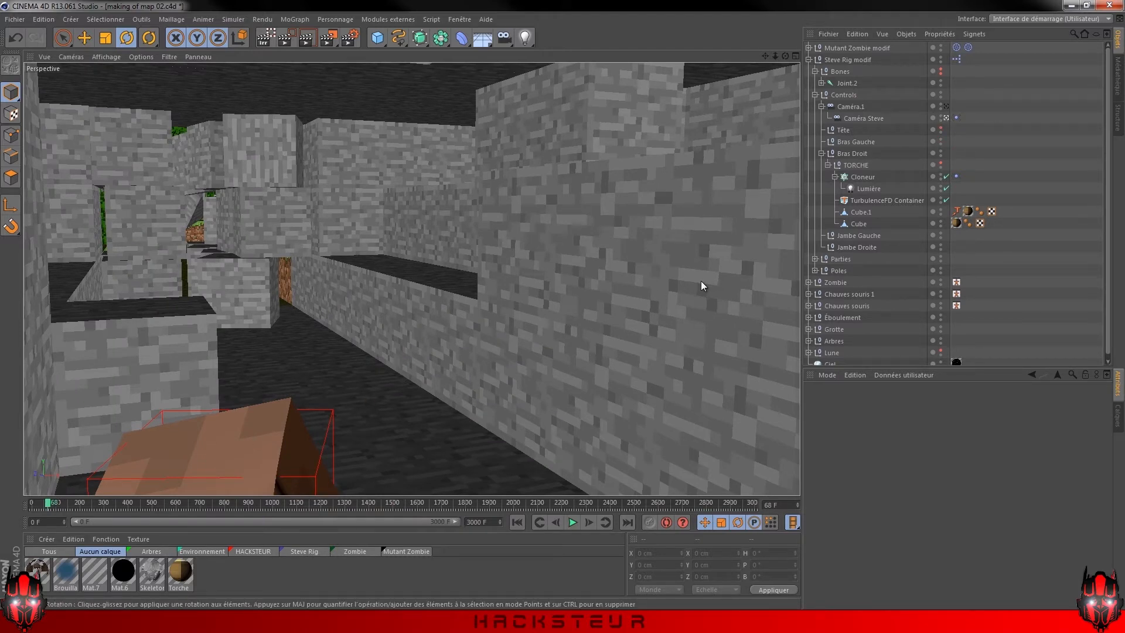
# Leave the Caméra Steve view and examine Steve's body, raised arm and attached camera from behind, ending at frame 36
pyautogui.click(944, 119)
pyautogui.keyDown('alt'); pyautogui.moveTo(486, 236); pyautogui.dragTo(488, 248); pyautogui.keyUp('alt')
pyautogui.keyDown('alt'); pyautogui.moveTo(462, 299); pyautogui.dragTo(497, 306, button='right'); pyautogui.keyUp('alt')
pyautogui.keyDown('alt'); pyautogui.moveTo(461, 316); pyautogui.dragTo(472, 324); pyautogui.keyUp('alt')
pyautogui.keyDown('alt'); pyautogui.moveTo(432, 317); pyautogui.dragTo(486, 290, button='right'); pyautogui.keyUp('alt')
pyautogui.keyDown('alt'); pyautogui.moveTo(484, 318); pyautogui.dragTo(522, 320); pyautogui.keyUp('alt')
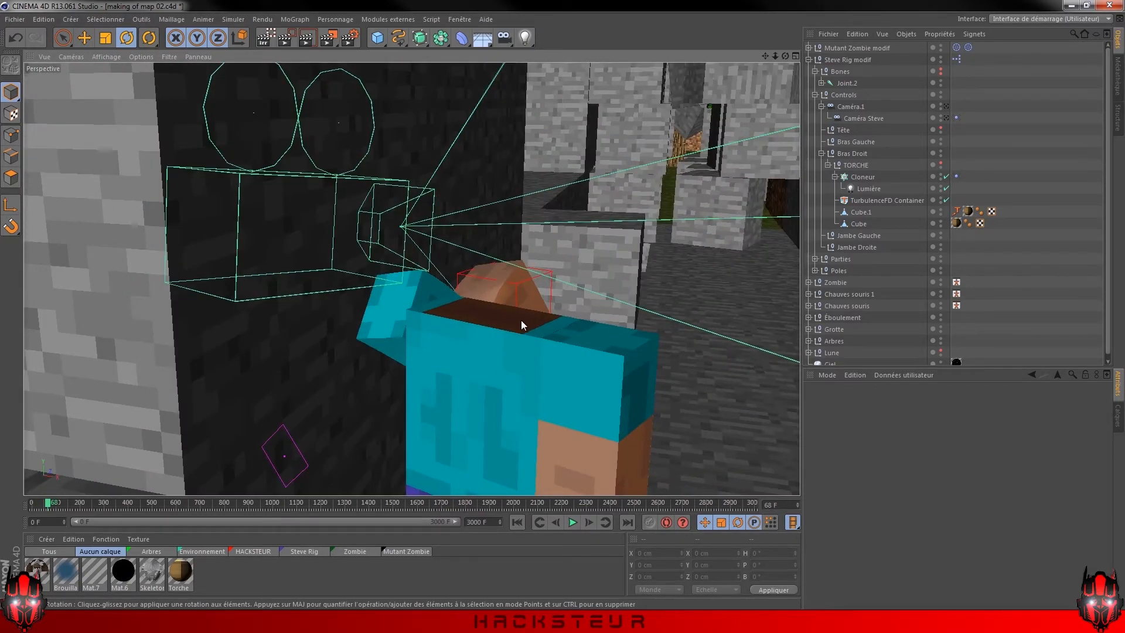
pyautogui.keyDown('alt'); pyautogui.moveTo(522, 320); pyautogui.dragTo(434, 294); pyautogui.keyUp('alt')
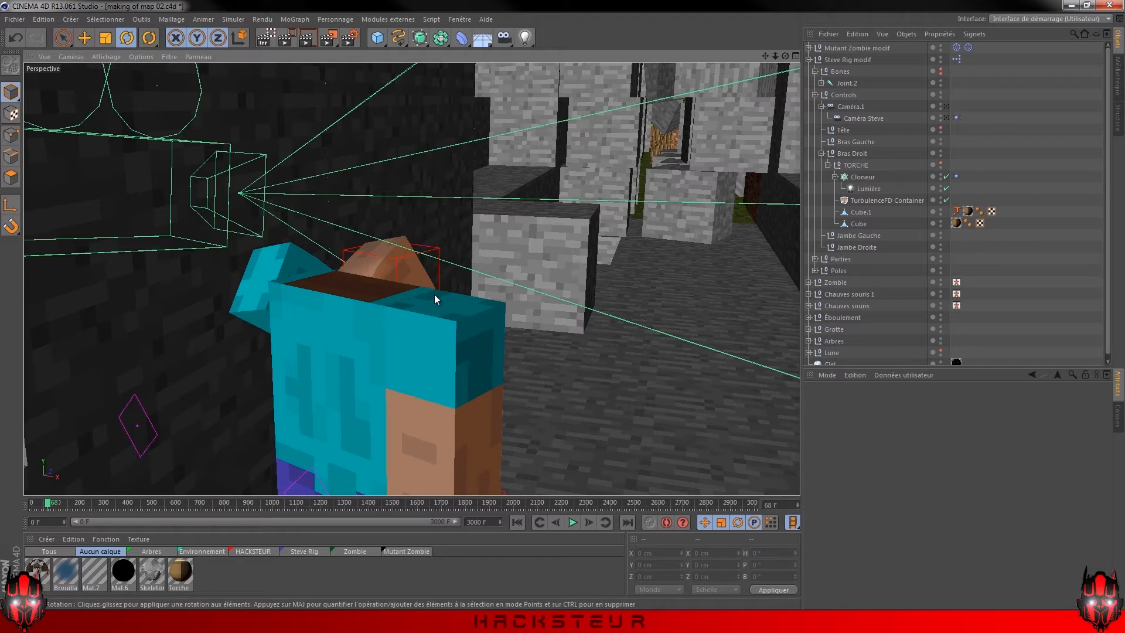
pyautogui.moveTo(52, 503)
pyautogui.mouseDown()
pyautogui.moveTo(89, 503)
pyautogui.moveTo(40, 503)
pyautogui.mouseUp()
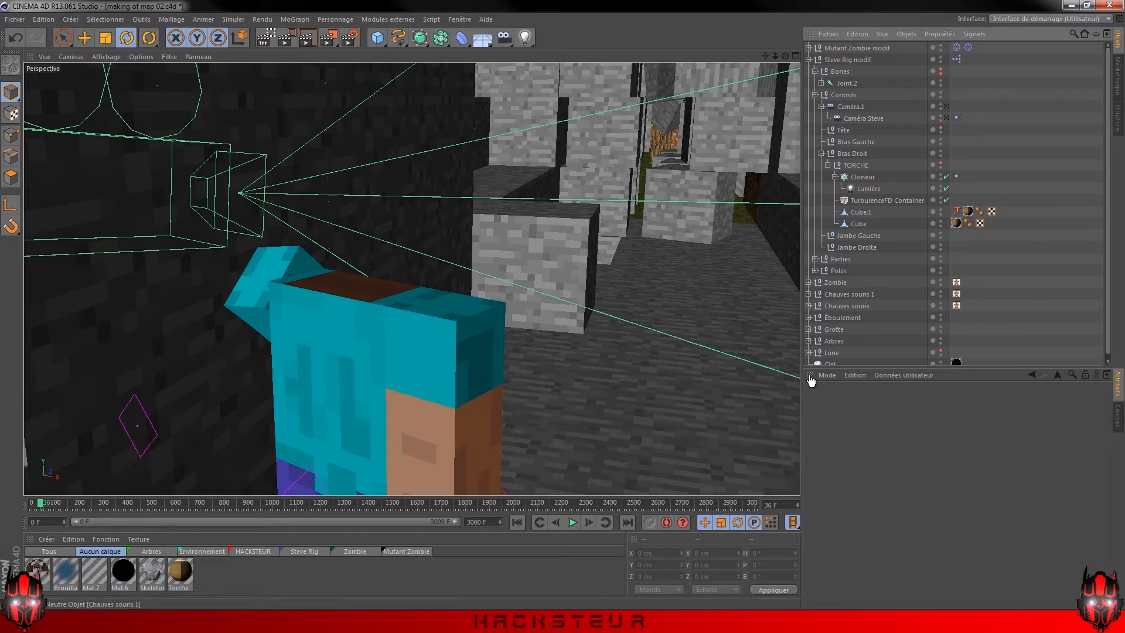
pyautogui.keyDown('alt'); pyautogui.moveTo(288, 371); pyautogui.dragTo(289, 371, button='right'); pyautogui.keyUp('alt')
pyautogui.scroll(-2, 288, 372)
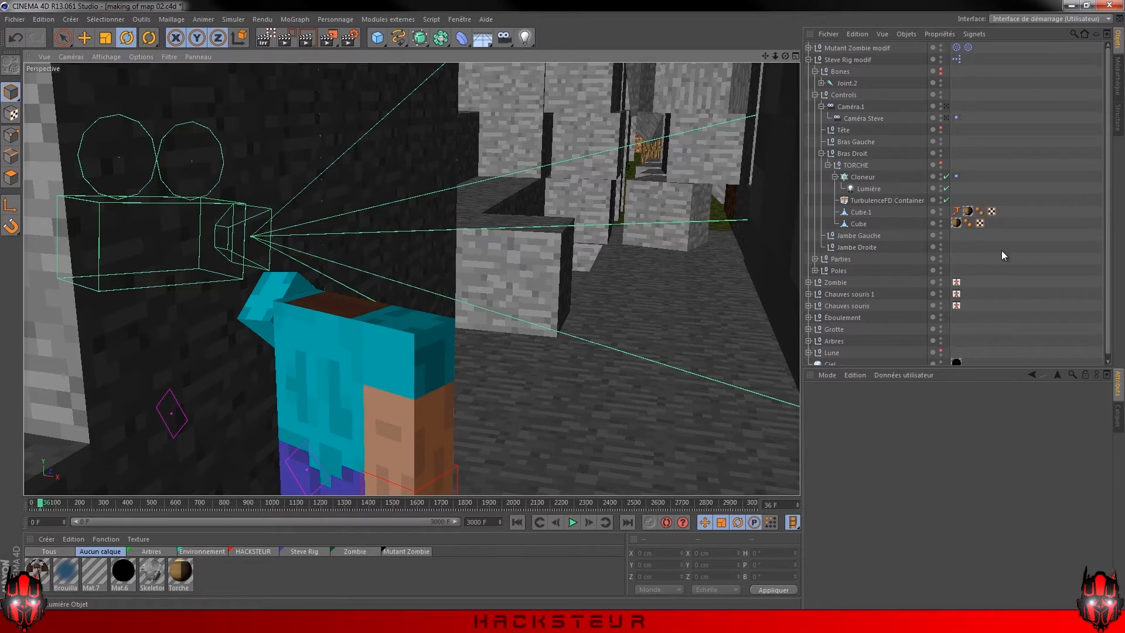
# Look through Caméra Steve and play the cave walk in stages up to frame 403
pyautogui.click(945, 118)
pyautogui.click(571, 522)
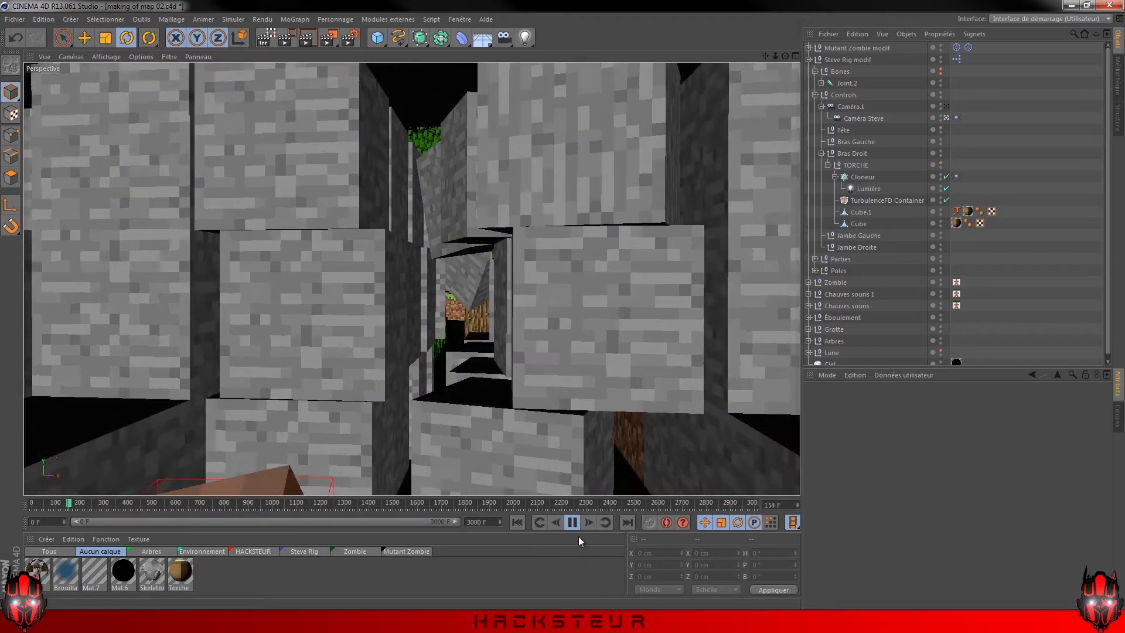
pyautogui.click(572, 521)
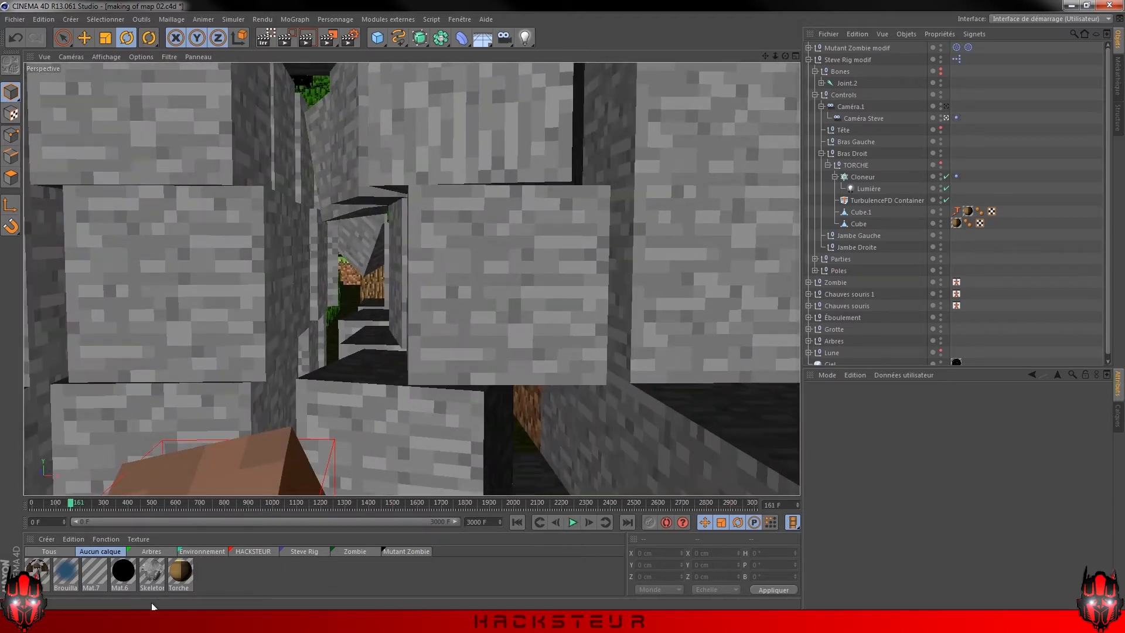
pyautogui.click(573, 522)
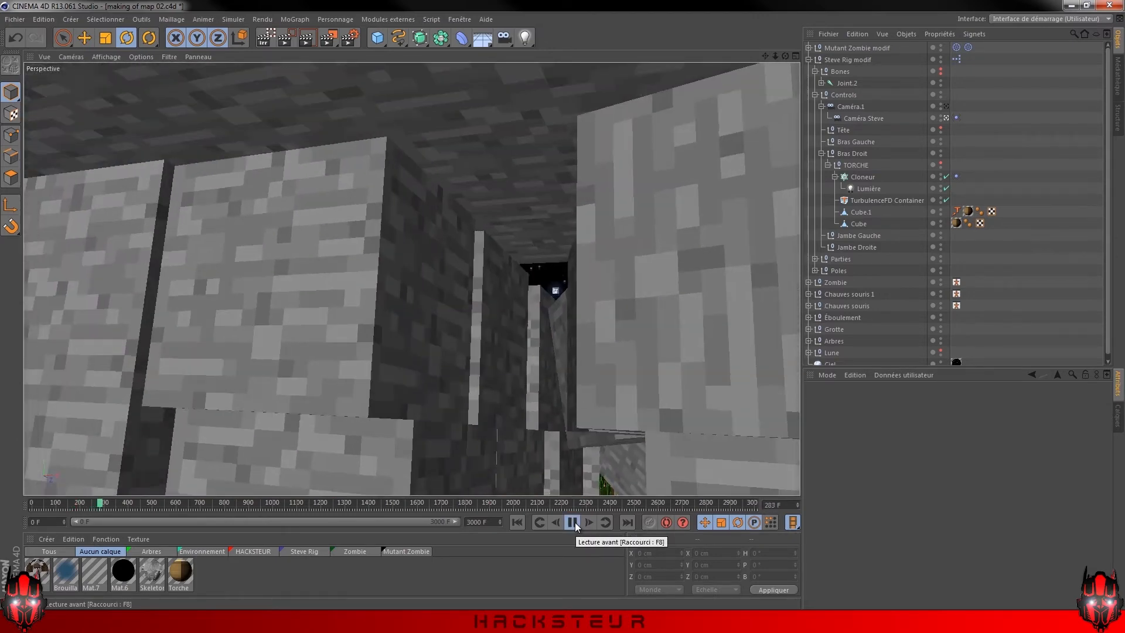
pyautogui.click(573, 522)
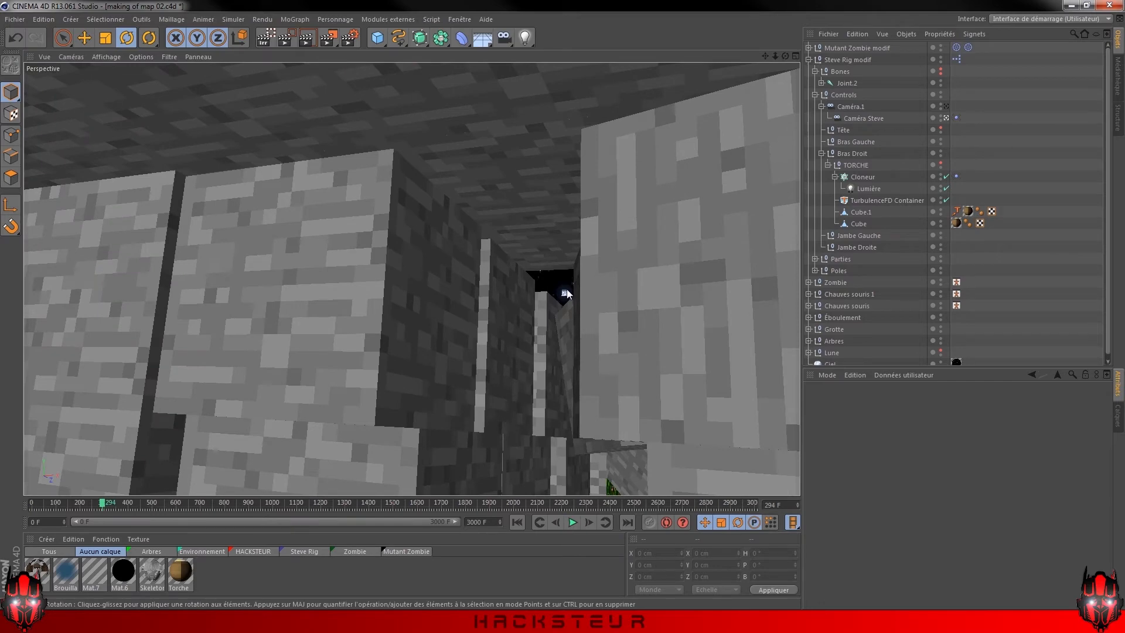
pyautogui.click(571, 522)
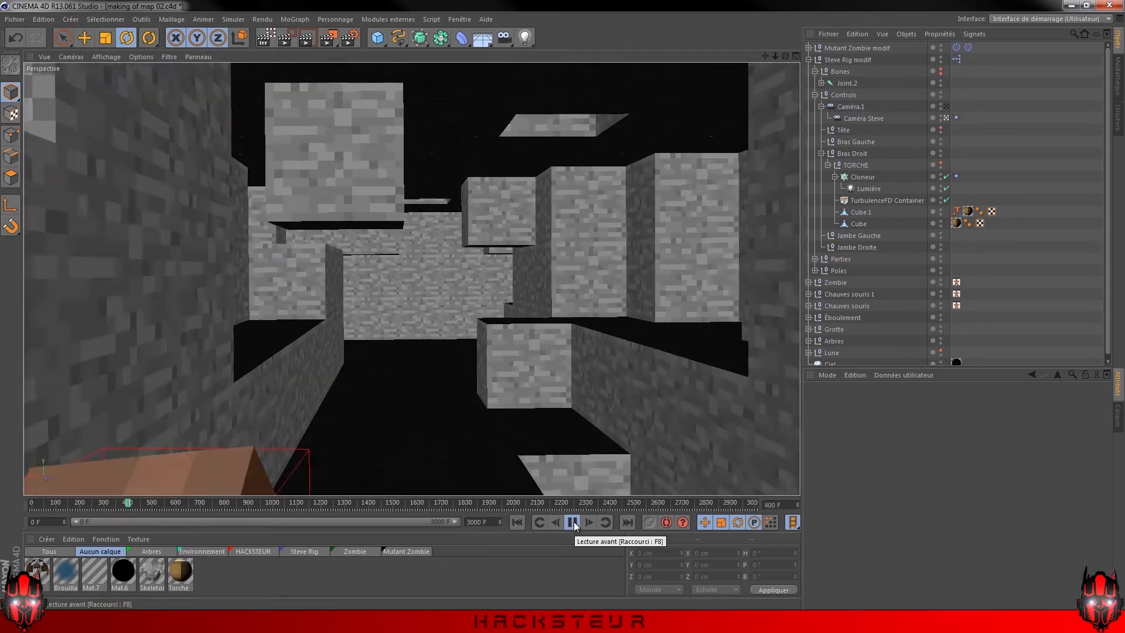
pyautogui.click(573, 522)
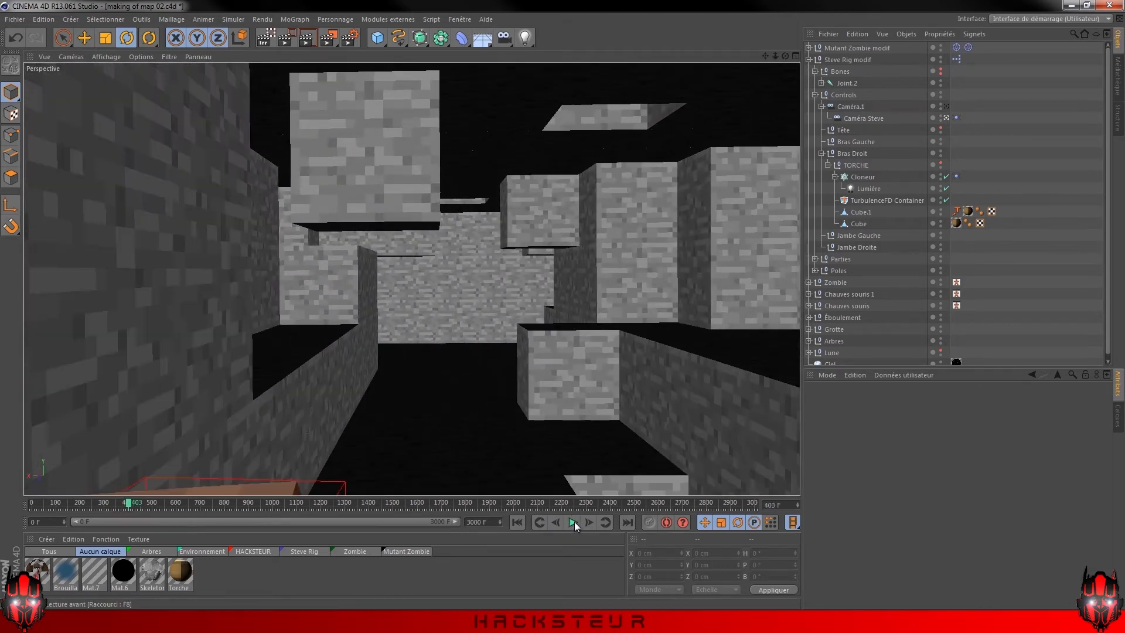
# Leave the Caméra Steve view and select Steve Rig modif to examine the whole character from behind
pyautogui.click(946, 118)
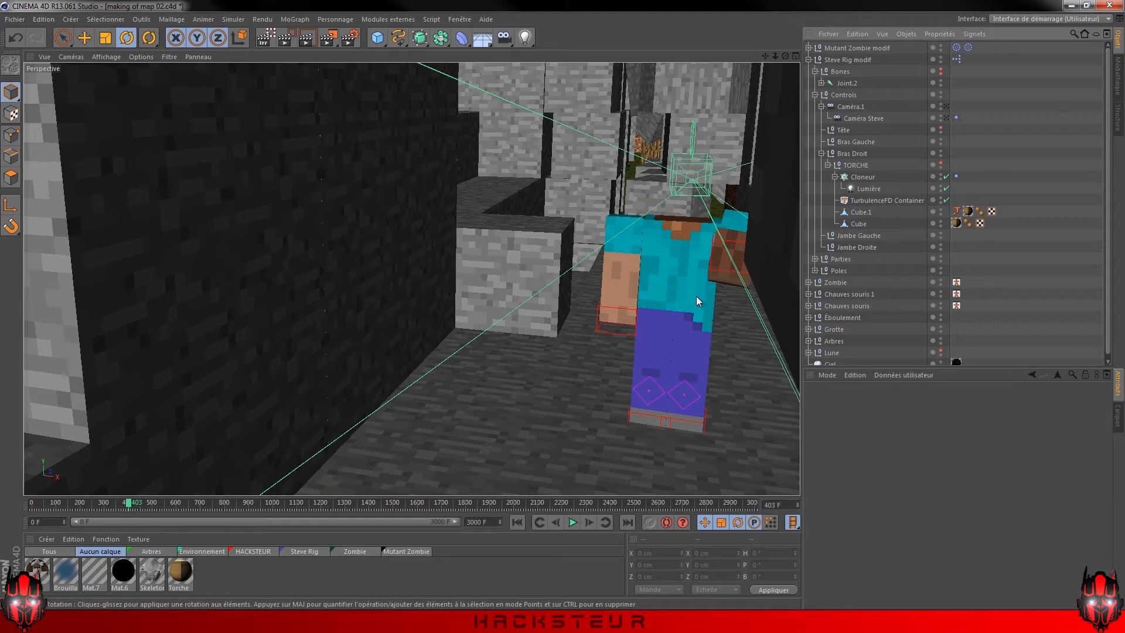
pyautogui.moveTo(701, 311)
pyautogui.keyDown('alt'); pyautogui.mouseDown()
pyautogui.moveTo(634, 322)
pyautogui.moveTo(722, 311)
pyautogui.mouseUp(); pyautogui.keyUp('alt')
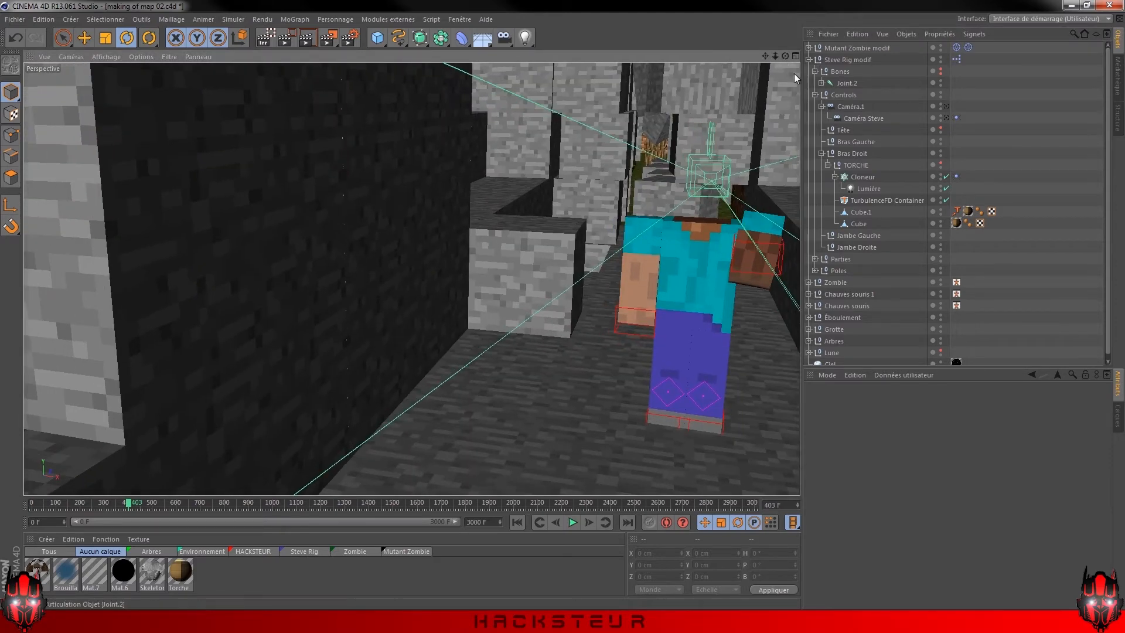
pyautogui.click(847, 60)
pyautogui.keyDown('alt'); pyautogui.moveTo(703, 252); pyautogui.dragTo(599, 261); pyautogui.keyUp('alt')
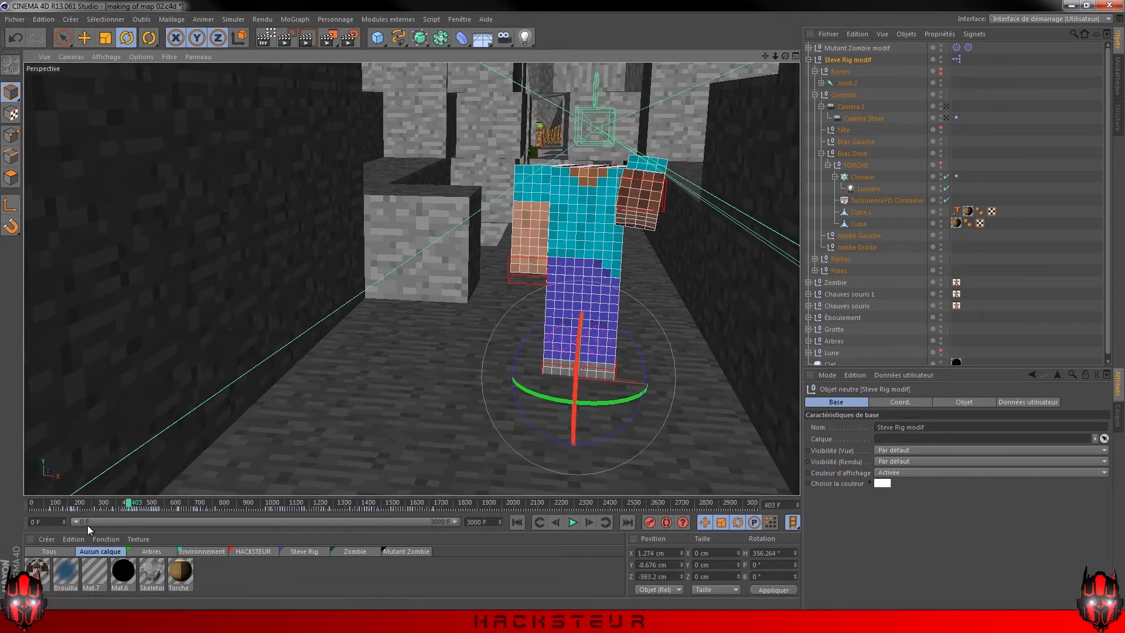
# Shorten the timeline's preview range to end at frame 1021 and examine Steve's rig at frame 413
pyautogui.moveTo(435, 522); pyautogui.dragTo(208, 528)
pyautogui.moveTo(315, 507); pyautogui.dragTo(323, 505)
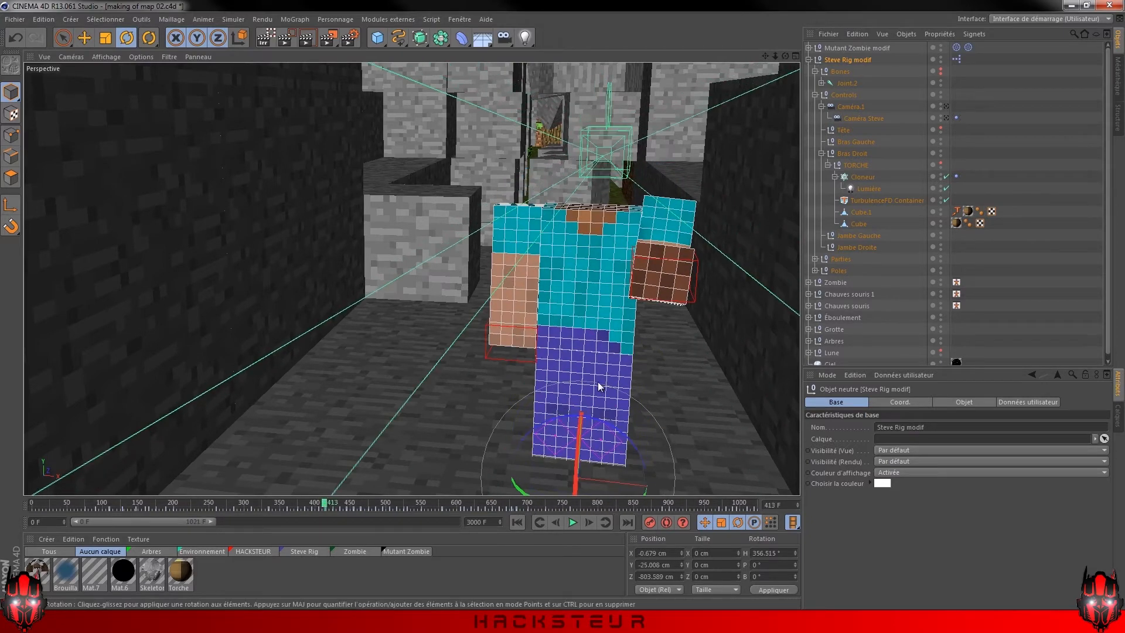
pyautogui.keyDown('alt'); pyautogui.moveTo(513, 414); pyautogui.dragTo(516, 381); pyautogui.keyUp('alt')
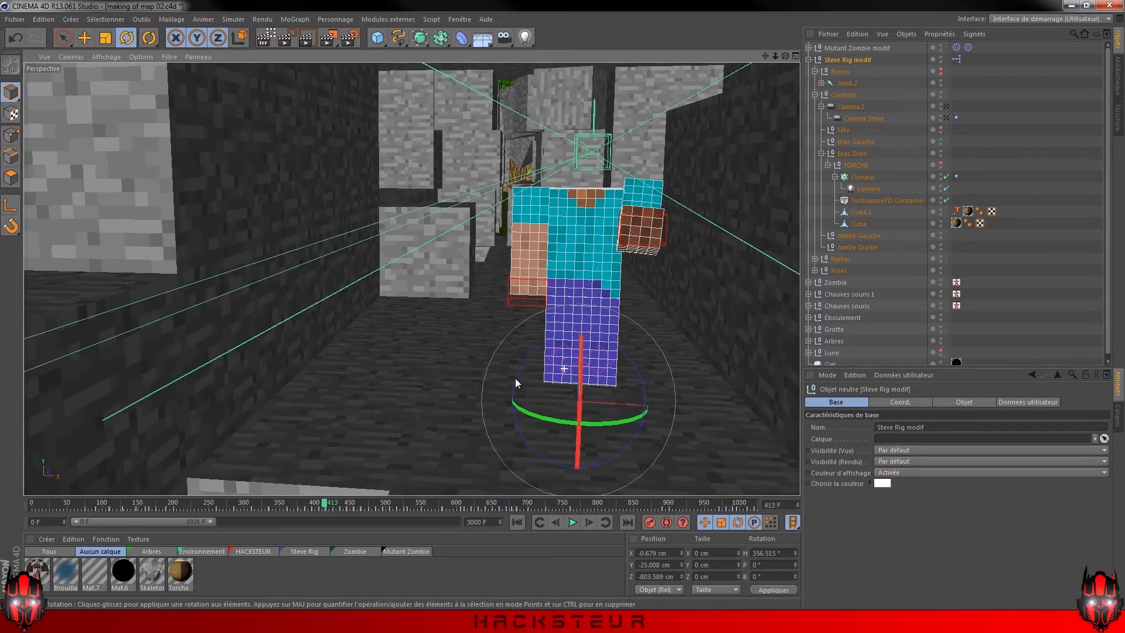
pyautogui.moveTo(324, 505)
pyautogui.mouseDown()
pyautogui.moveTo(337, 505)
pyautogui.moveTo(324, 505)
pyautogui.mouseUp()
pyautogui.keyDown('alt'); pyautogui.moveTo(652, 253); pyautogui.dragTo(525, 271); pyautogui.keyUp('alt')
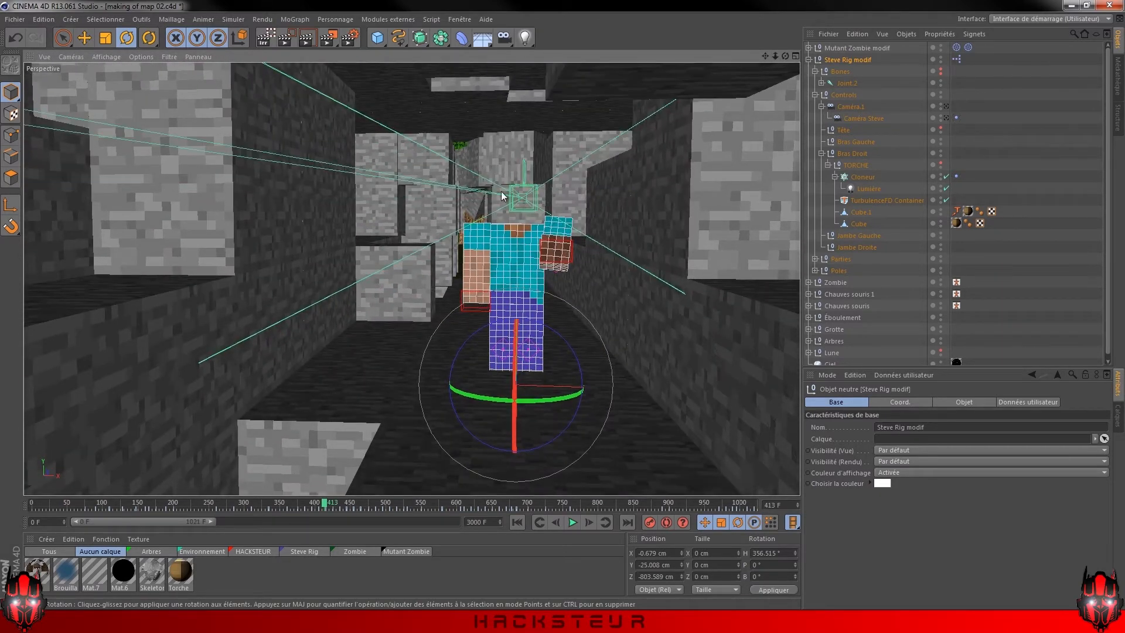
# Play the animation through Caméra Steve in stages to frame 814, shifting the preview range to start at frame 299
pyautogui.click(945, 117)
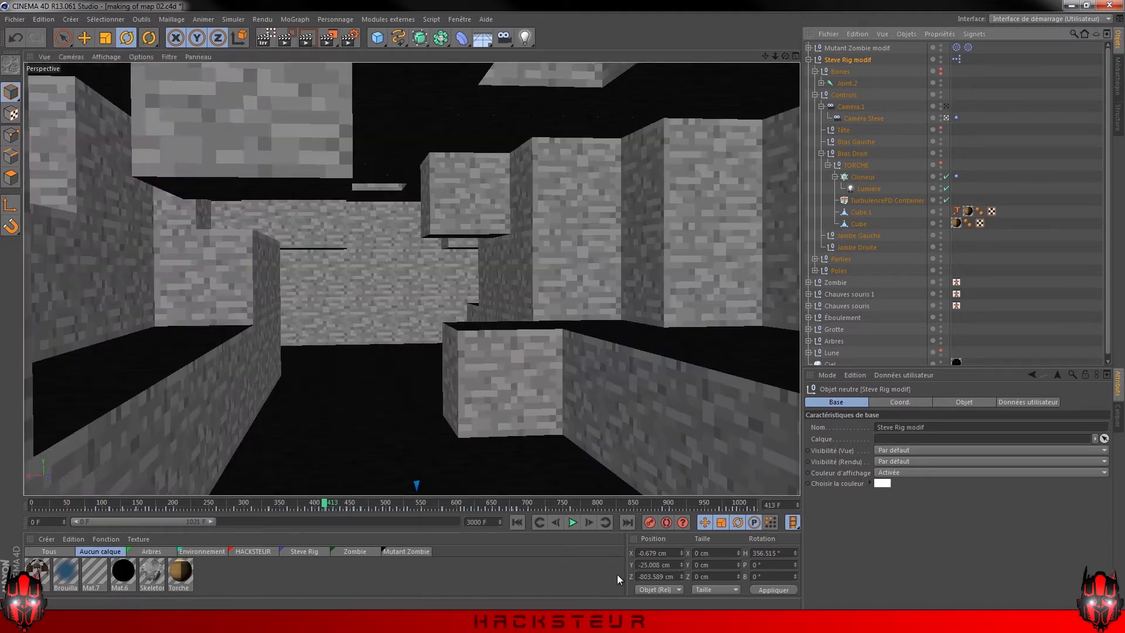
pyautogui.click(572, 522)
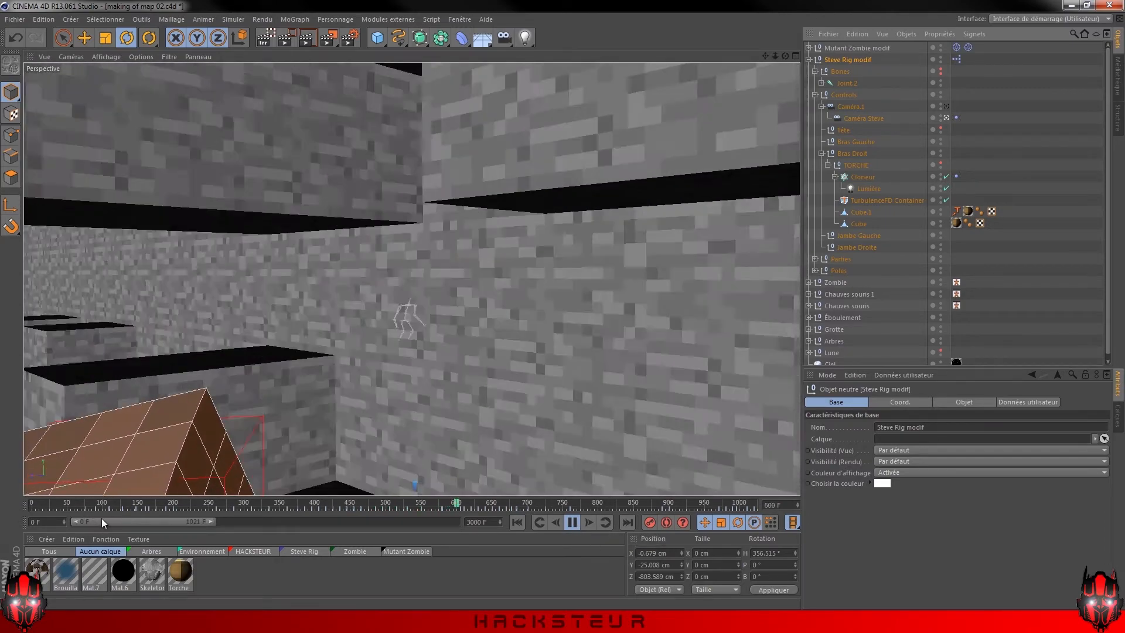
pyautogui.moveTo(101, 517); pyautogui.dragTo(139, 518)
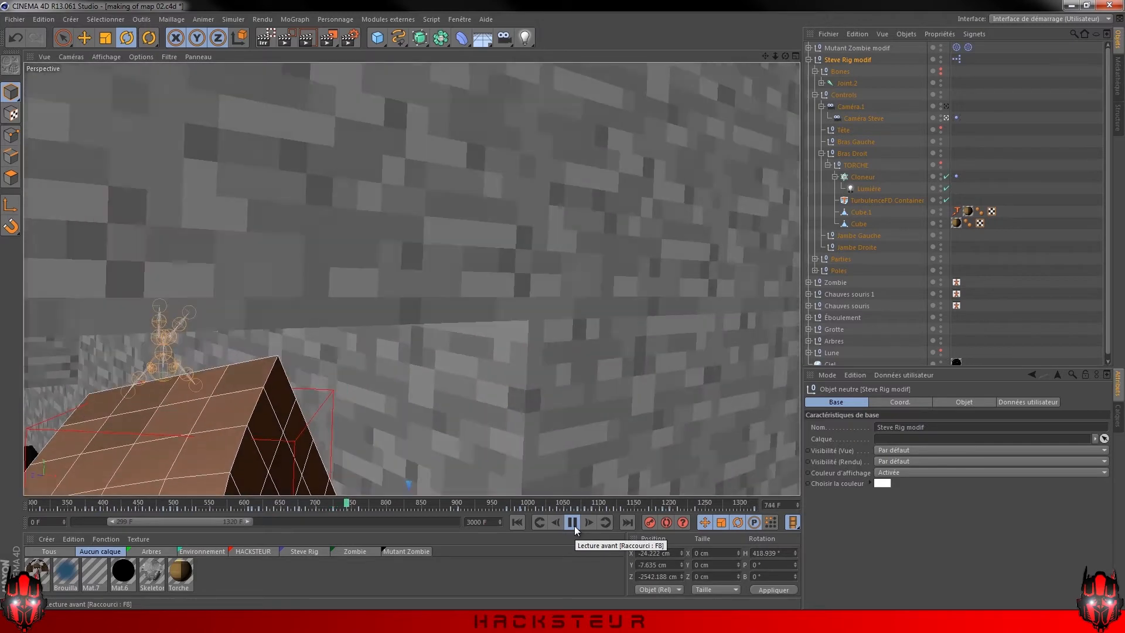
pyautogui.click(572, 522)
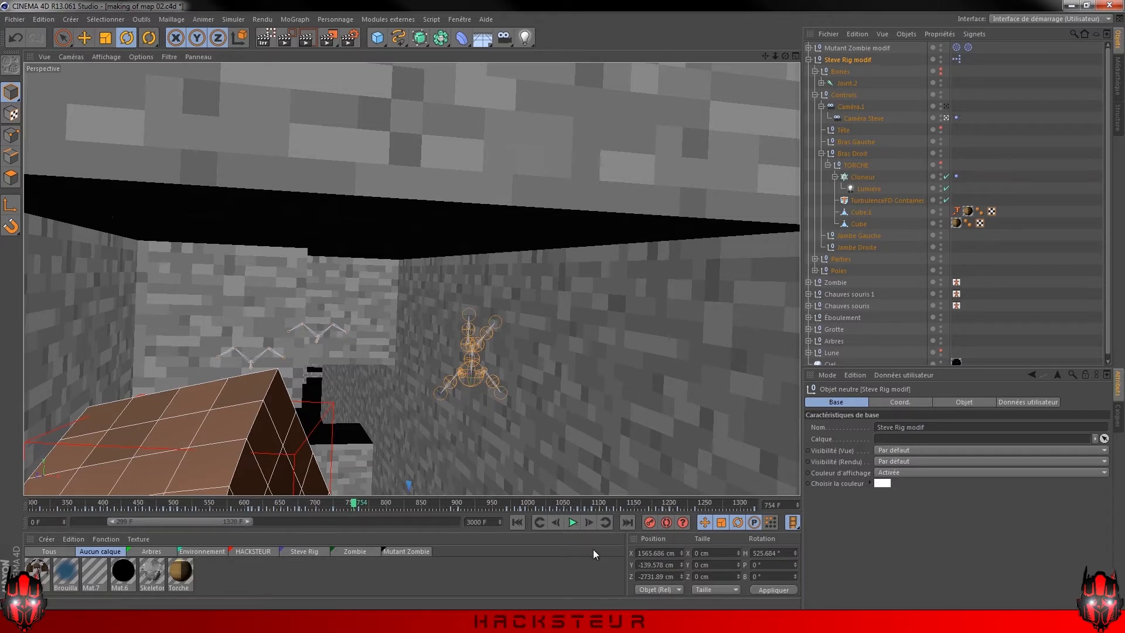
pyautogui.click(571, 522)
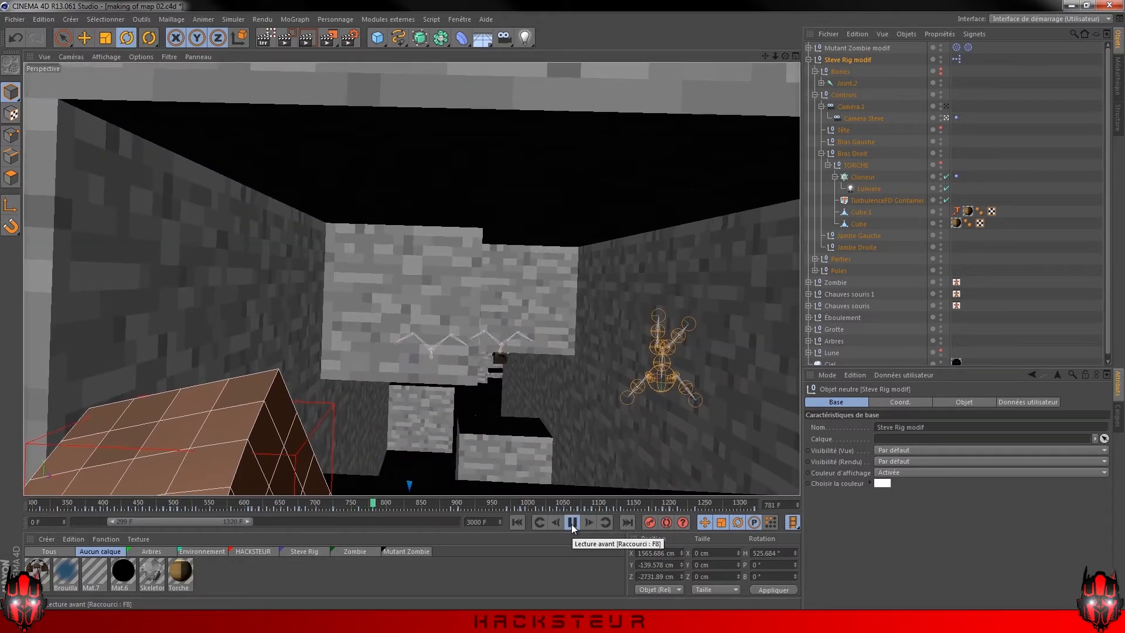
pyautogui.click(571, 523)
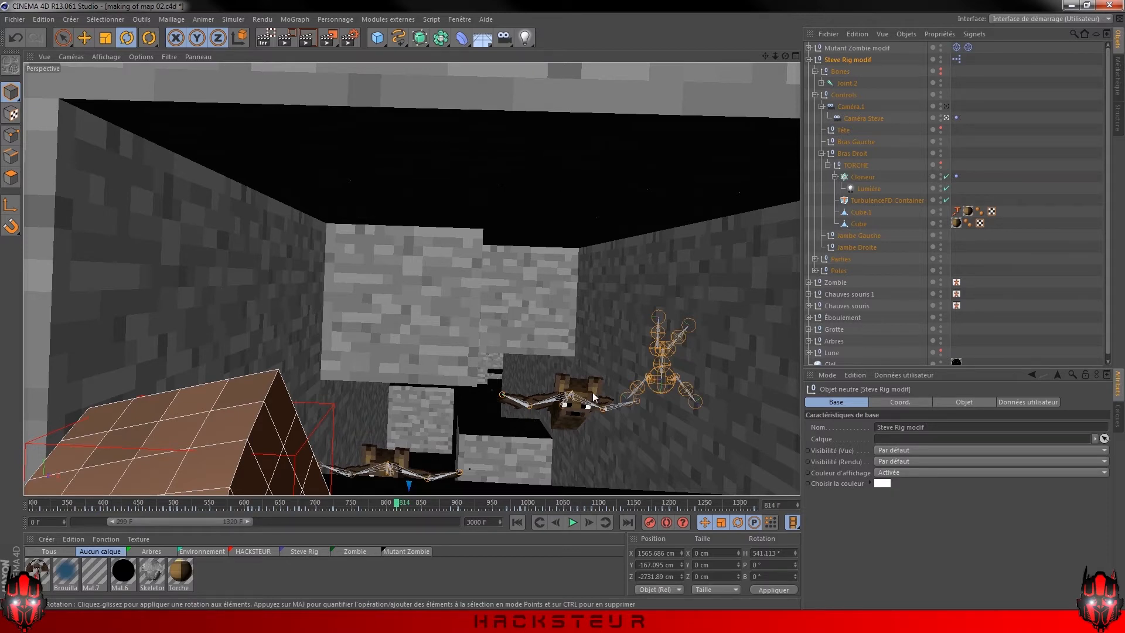
# Select the Chauves souris 1 bat group and advance the cave animation to frame 1106 at the Hacksteur head
pyautogui.scroll(-1, 939, 325)
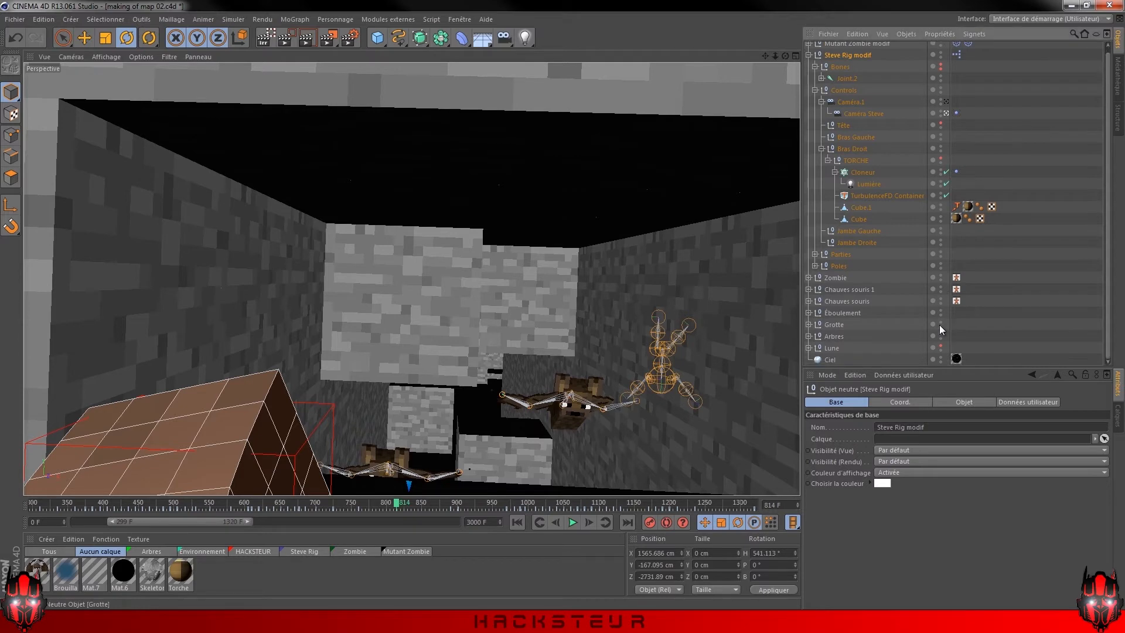
pyautogui.click(902, 289)
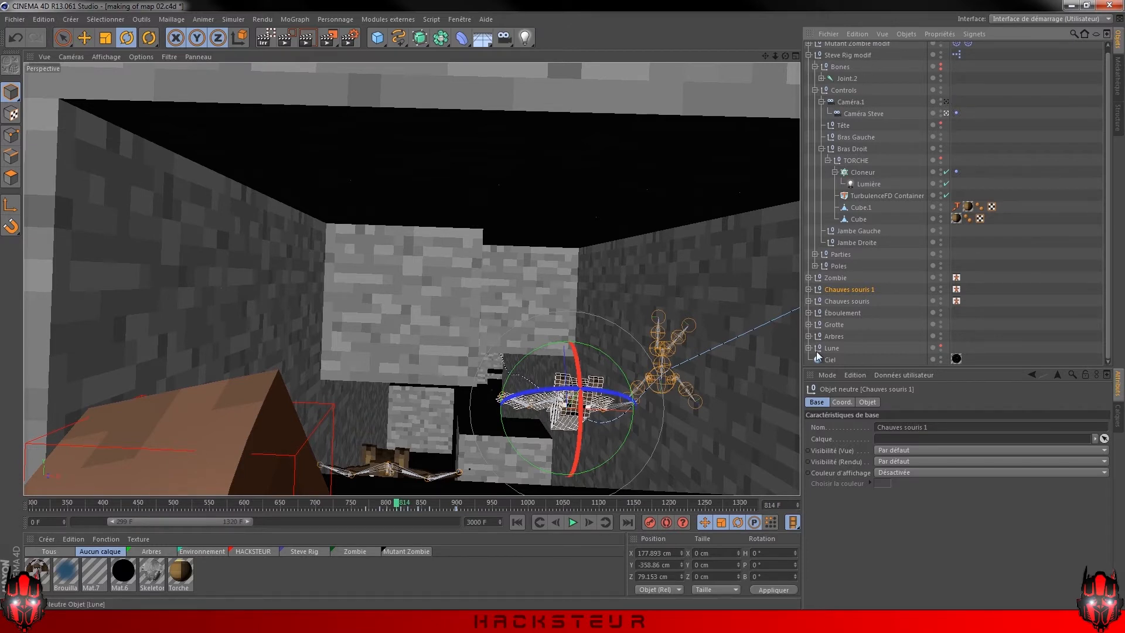
pyautogui.moveTo(396, 505); pyautogui.dragTo(602, 503)
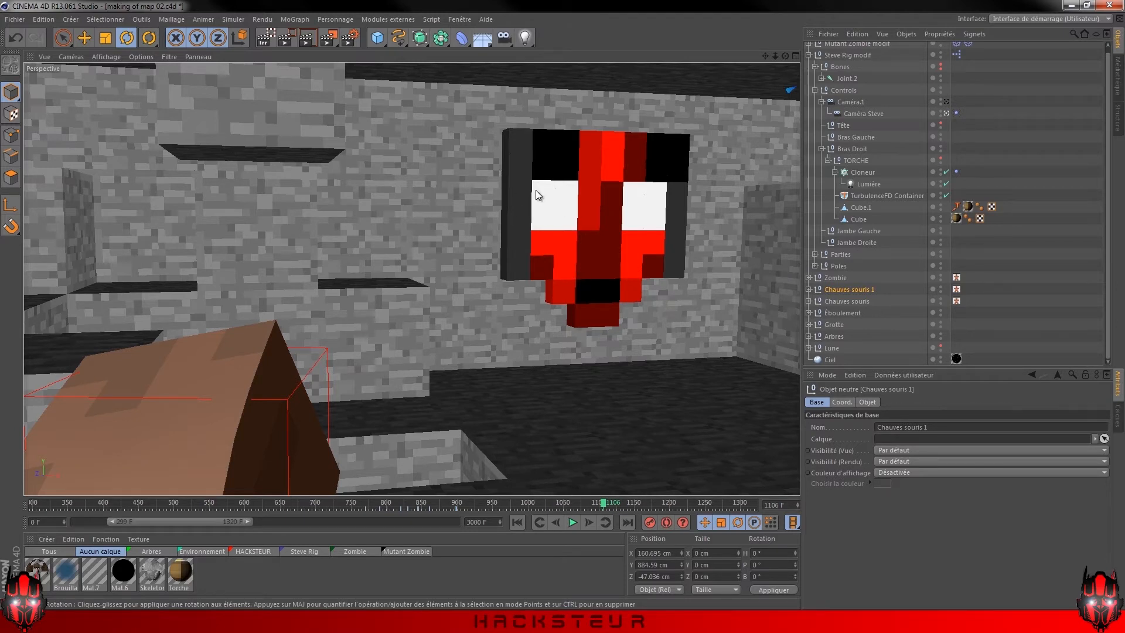
# Shift the preview range to start at frame 925, examine the wall-mounted head up to frame 1185 and show the HACKSTEUR layer's materials
pyautogui.moveTo(199, 525); pyautogui.dragTo(285, 527)
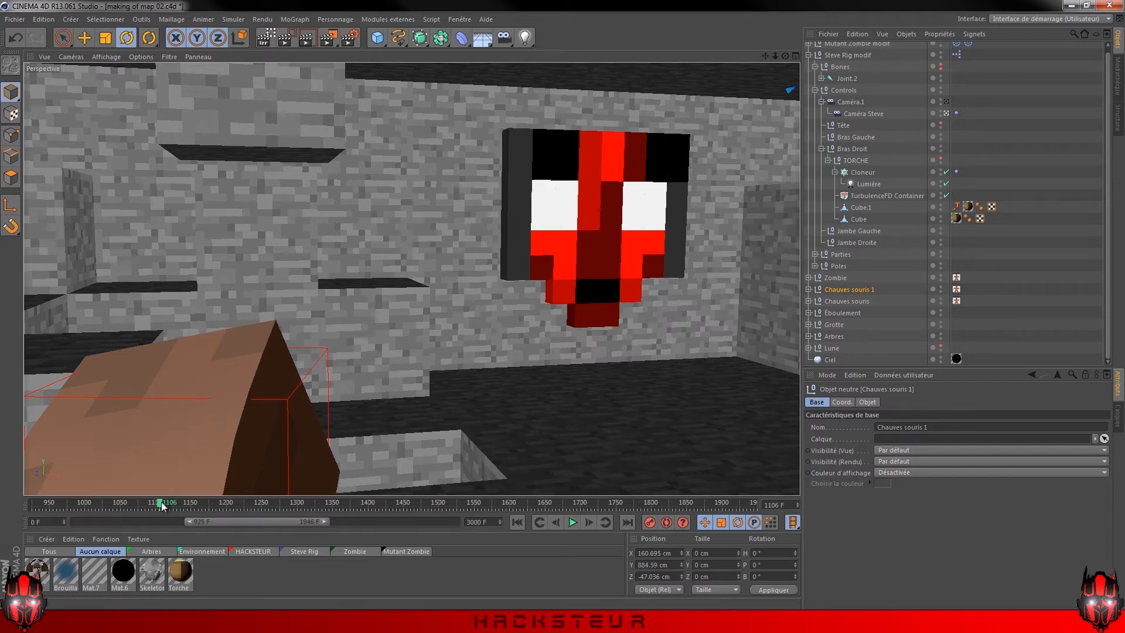
pyautogui.moveTo(163, 506); pyautogui.dragTo(177, 505)
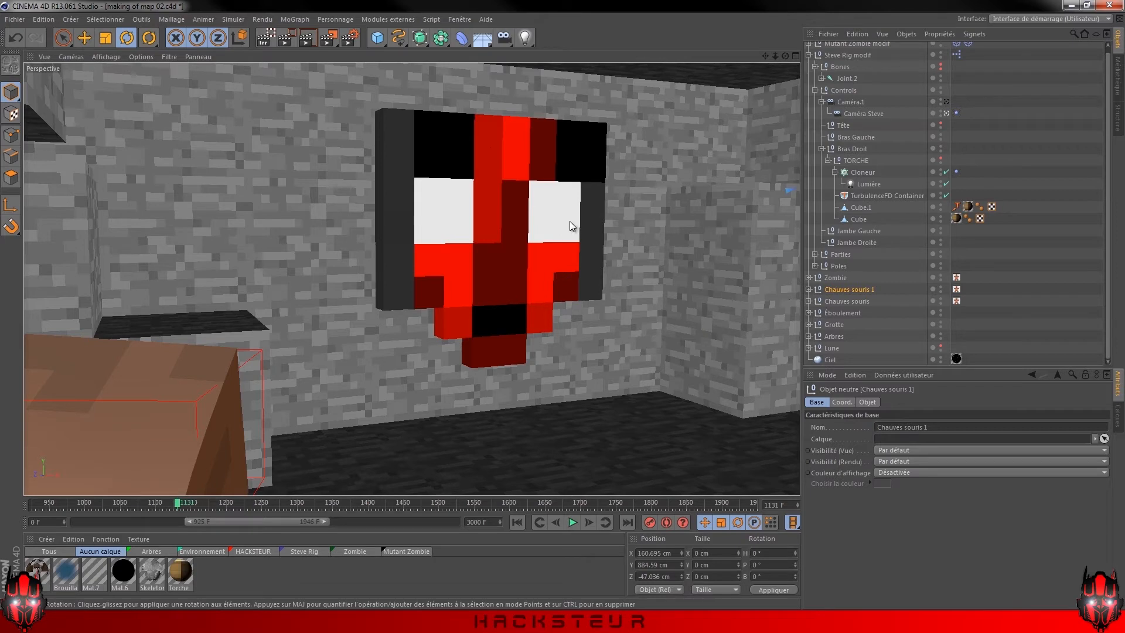
pyautogui.moveTo(177, 505); pyautogui.dragTo(216, 504)
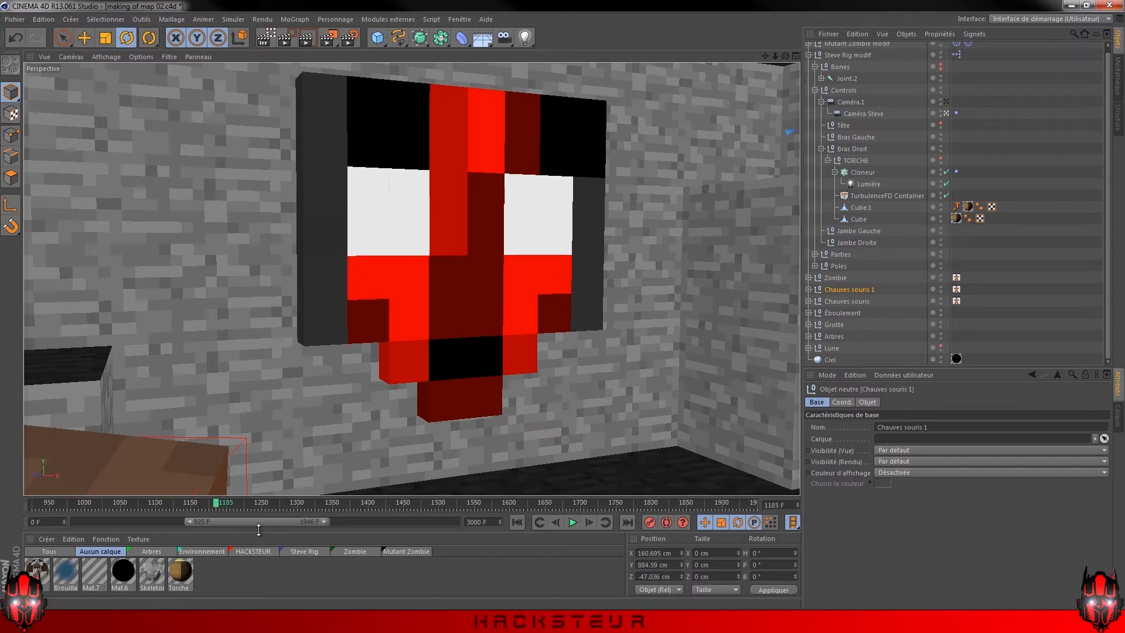
pyautogui.click(253, 552)
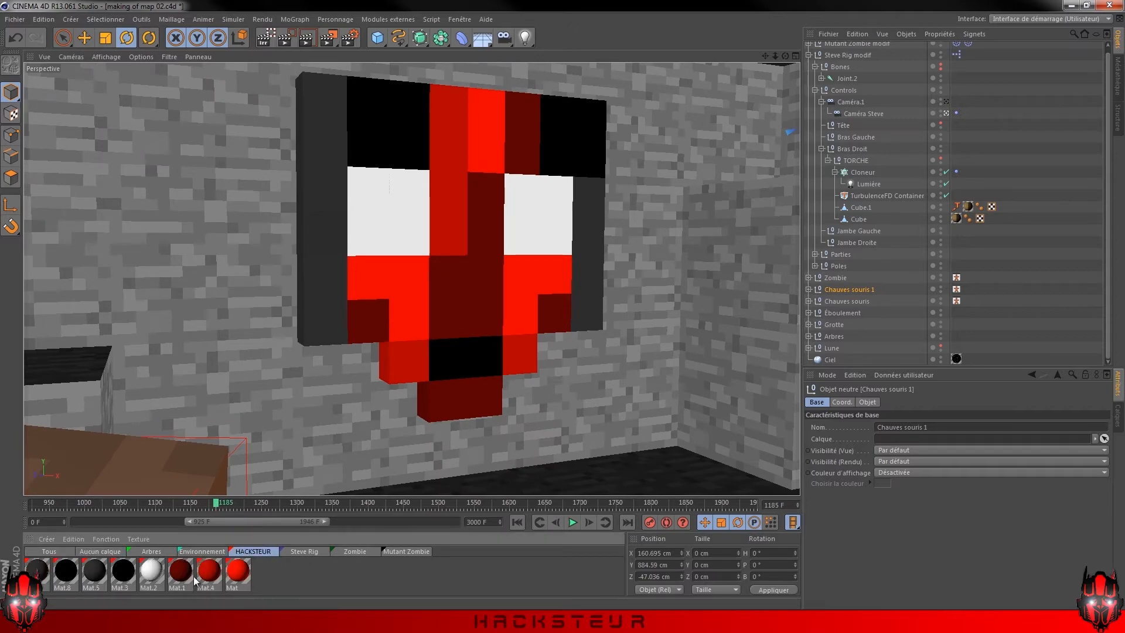
# Advance to the hanging zombie at frame 1244 and play its swinging motion briefly to frame 1261
pyautogui.moveTo(218, 505); pyautogui.dragTo(254, 505)
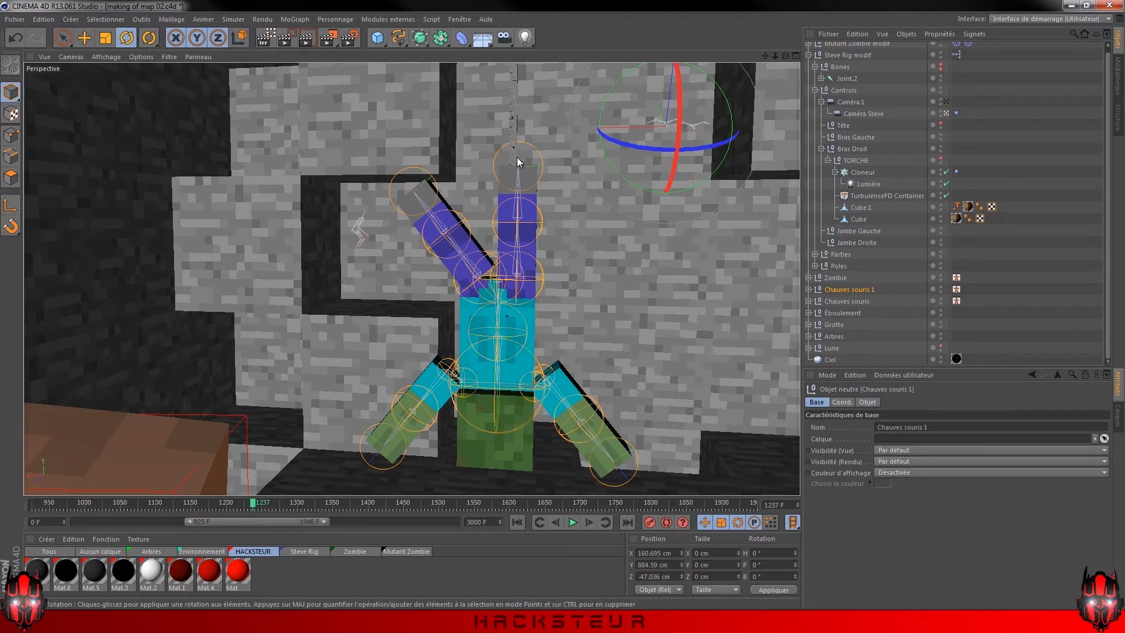
pyautogui.moveTo(254, 508)
pyautogui.mouseDown()
pyautogui.moveTo(313, 503)
pyautogui.moveTo(259, 505)
pyautogui.mouseUp()
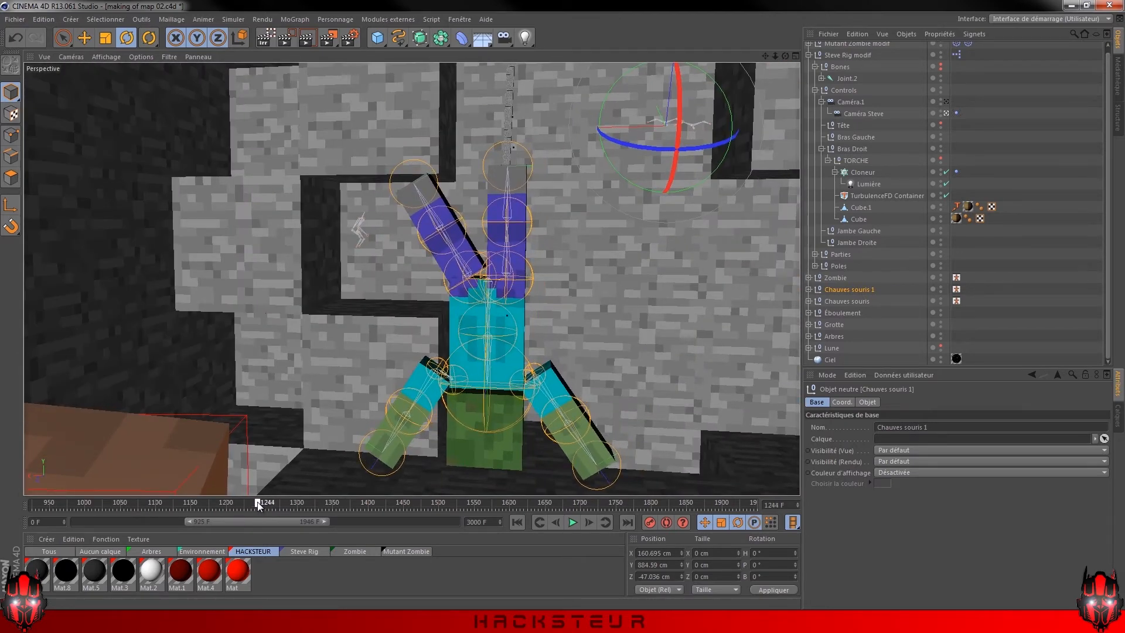
pyautogui.moveTo(259, 505); pyautogui.dragTo(260, 505)
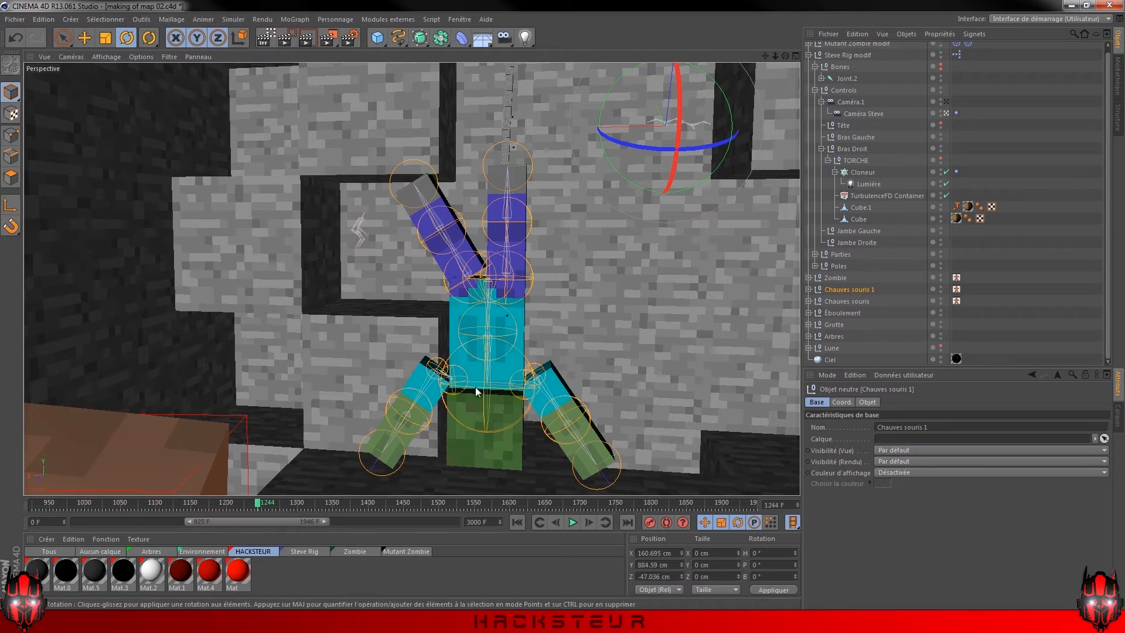
pyautogui.click(572, 522)
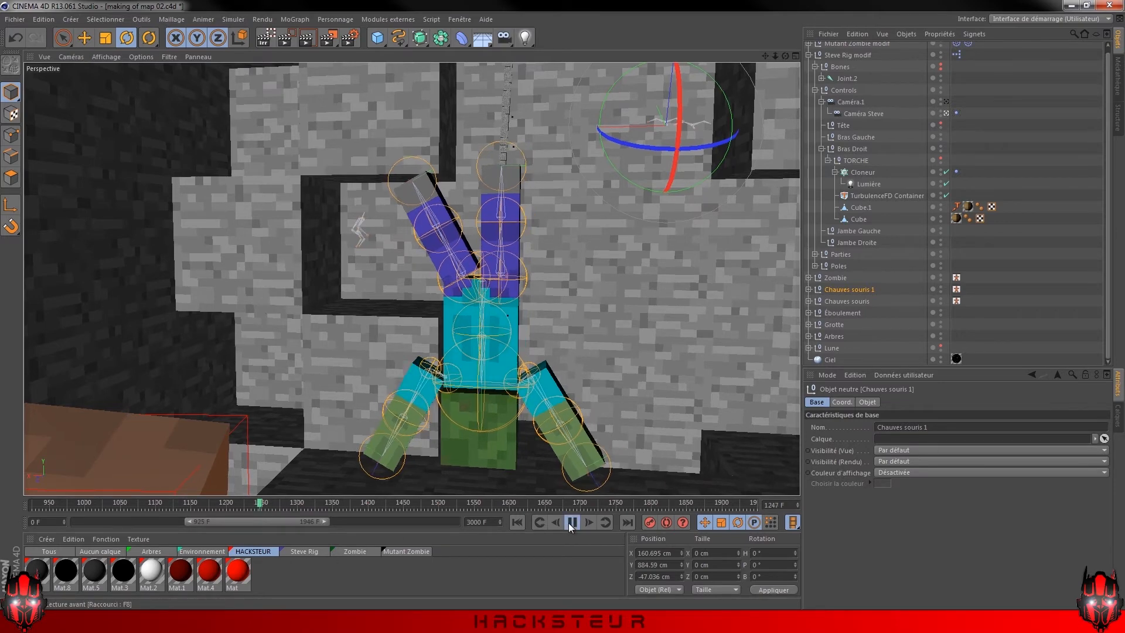
pyautogui.click(572, 522)
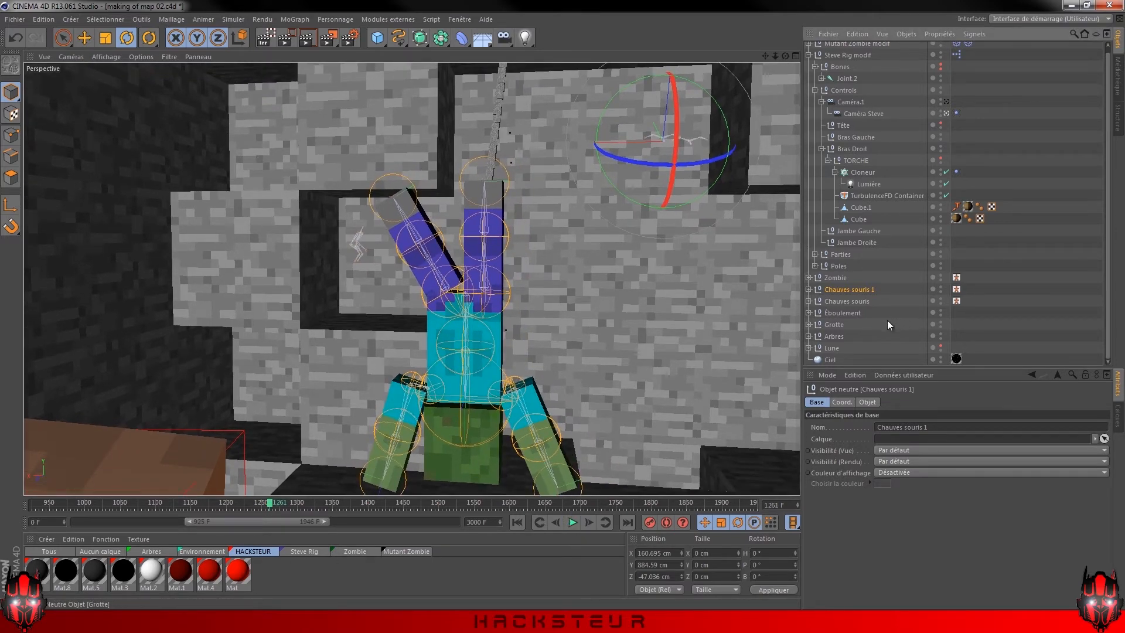
pyautogui.scroll(1, 875, 321)
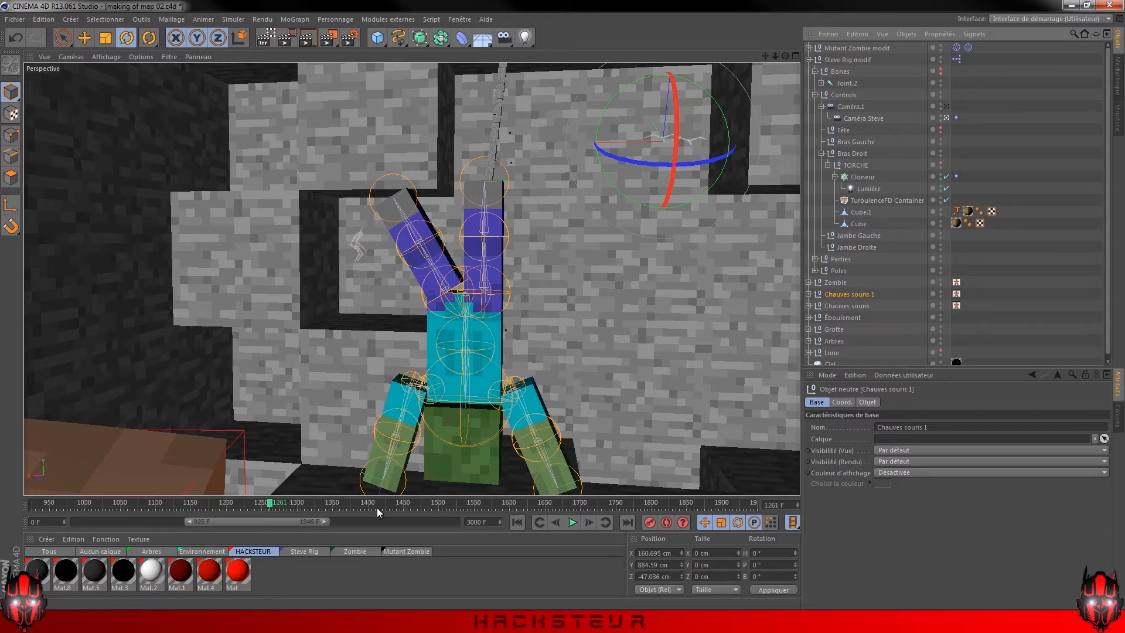
# Advance to the corridor at frame 1436, expand the Grotte group, and inspect Coupe lumière and Portail Bleu
pyautogui.moveTo(273, 507); pyautogui.dragTo(392, 507)
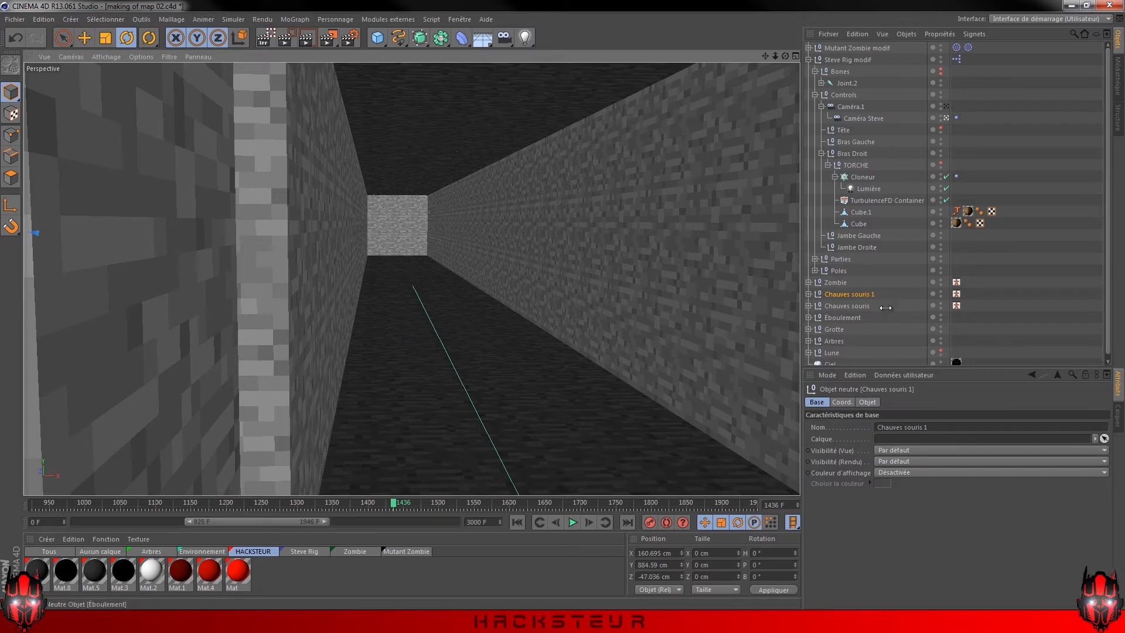
pyautogui.click(1004, 313)
pyautogui.scroll(-1, 1000, 318)
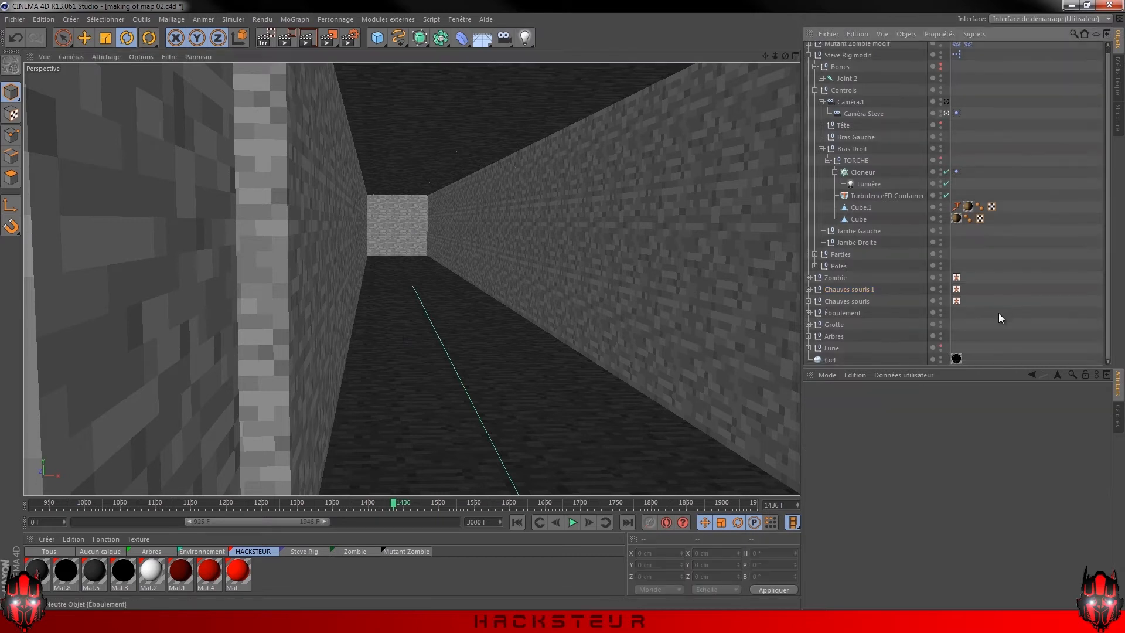
pyautogui.click(807, 325)
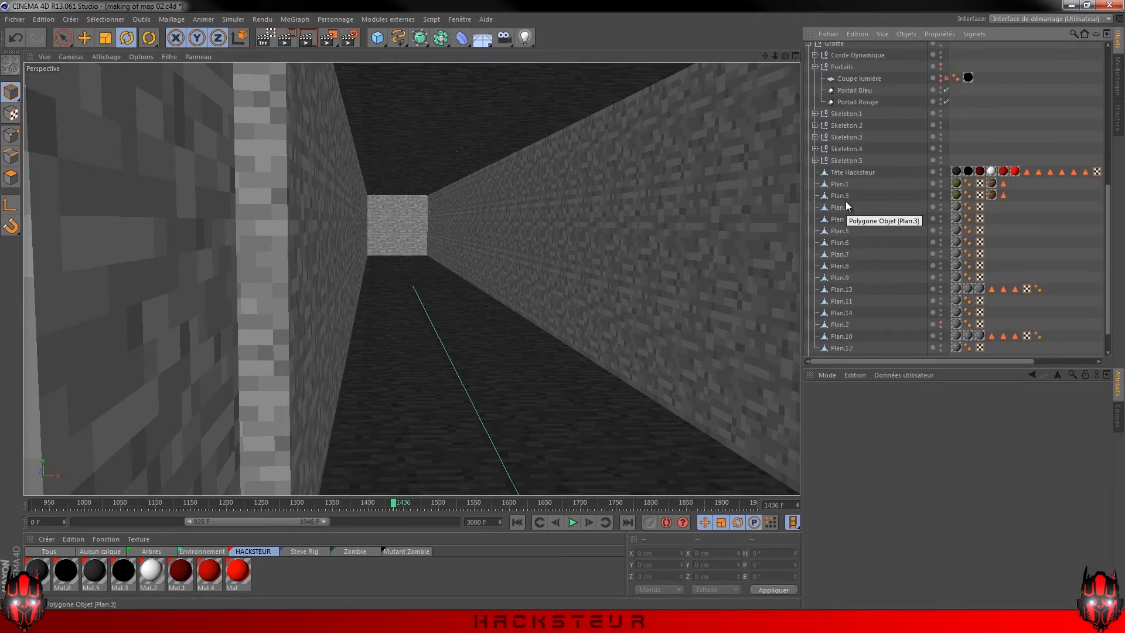
pyautogui.scroll(3, 845, 201)
pyautogui.click(870, 149)
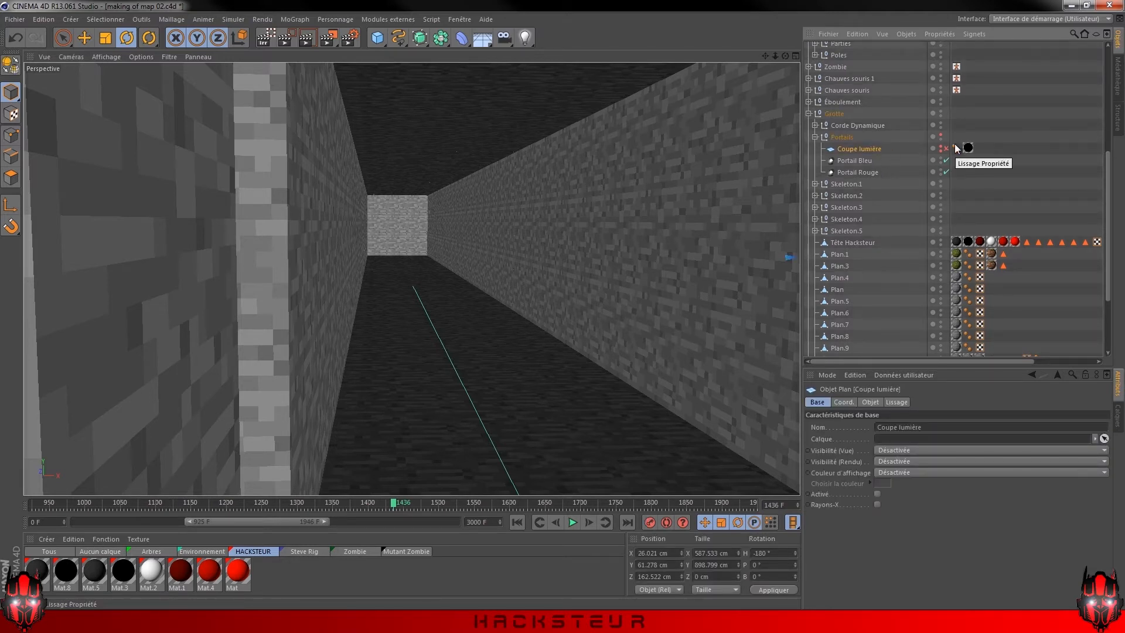
pyautogui.click(842, 162)
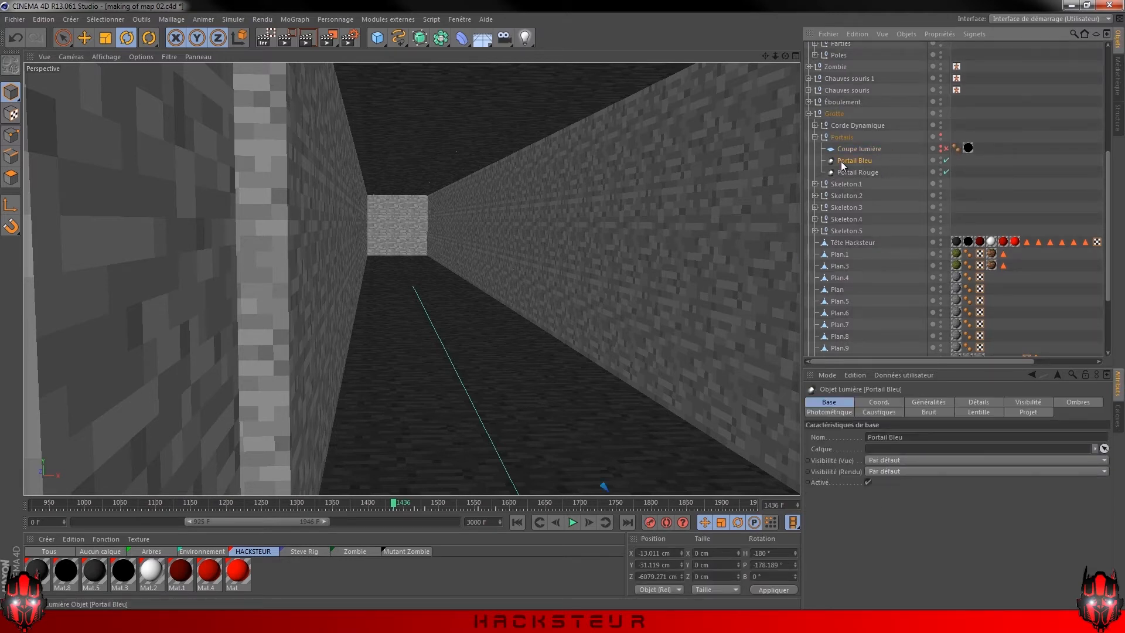
# Show the Portails lights in the viewport and preview the red glow with an interactive render region, closing it after
pyautogui.click(944, 148)
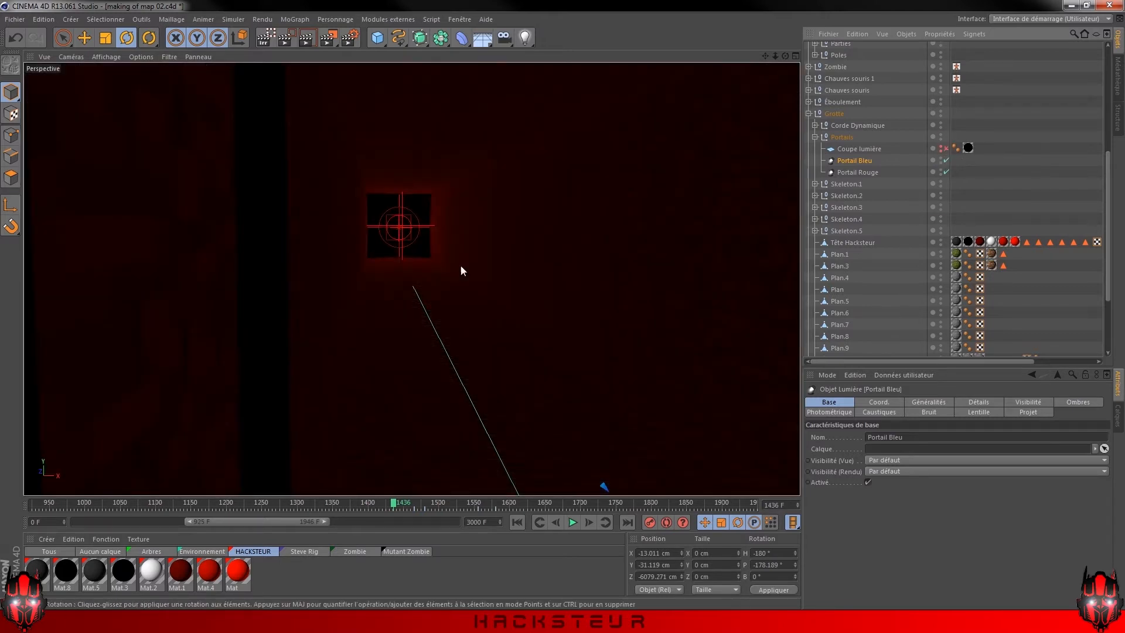
pyautogui.click(268, 41)
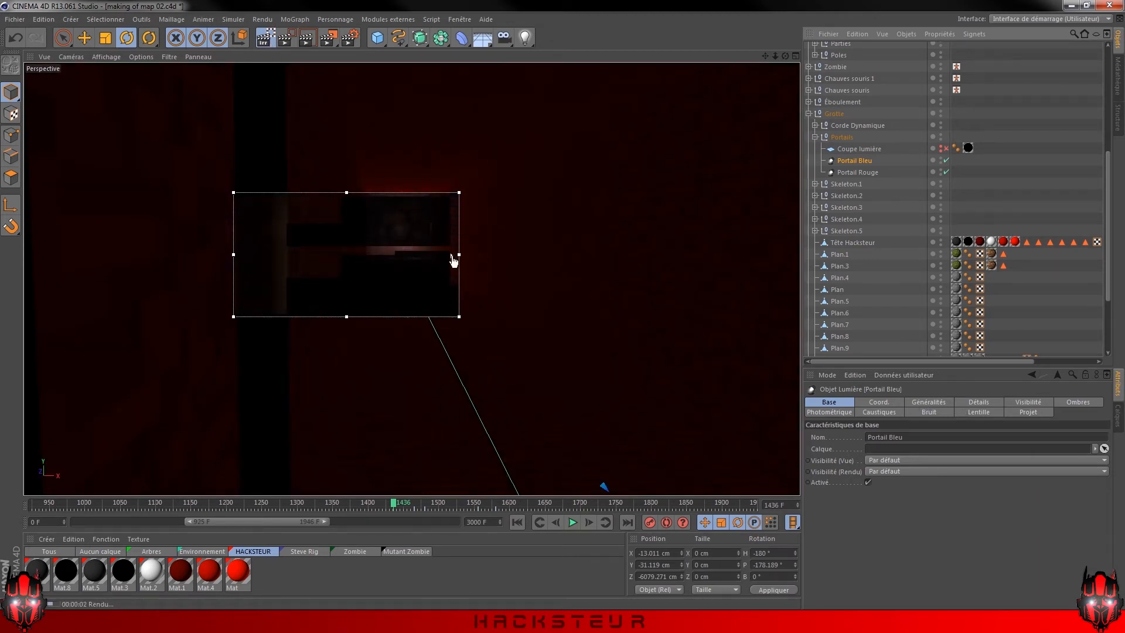
pyautogui.click(258, 41)
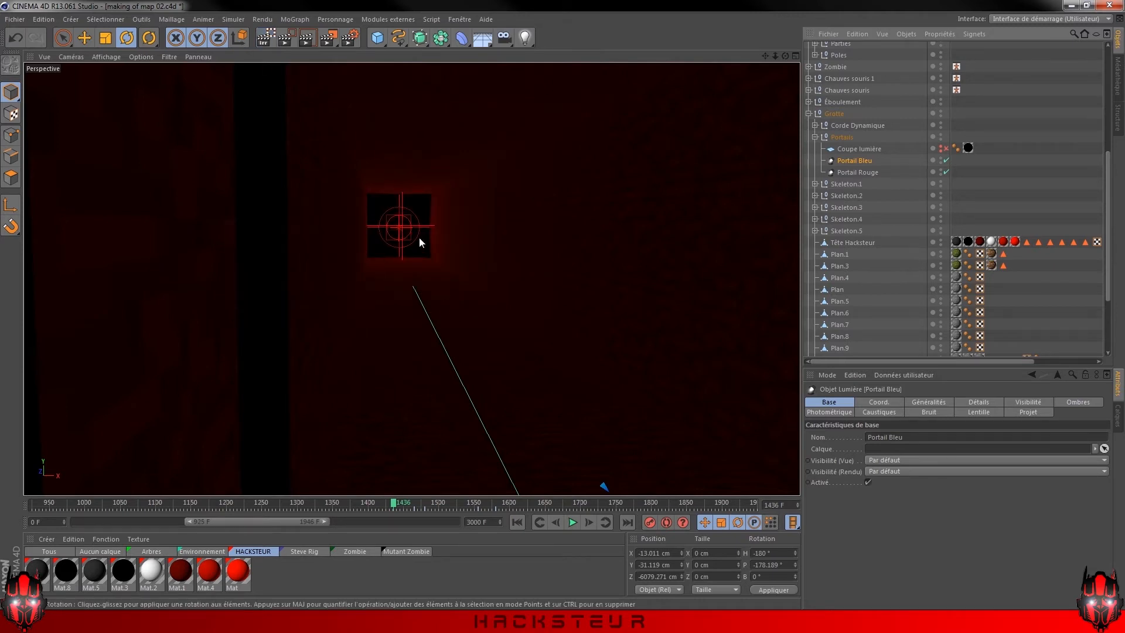
# Examine the shadow, basic and general settings of the Portail Bleu light
pyautogui.click(1077, 401)
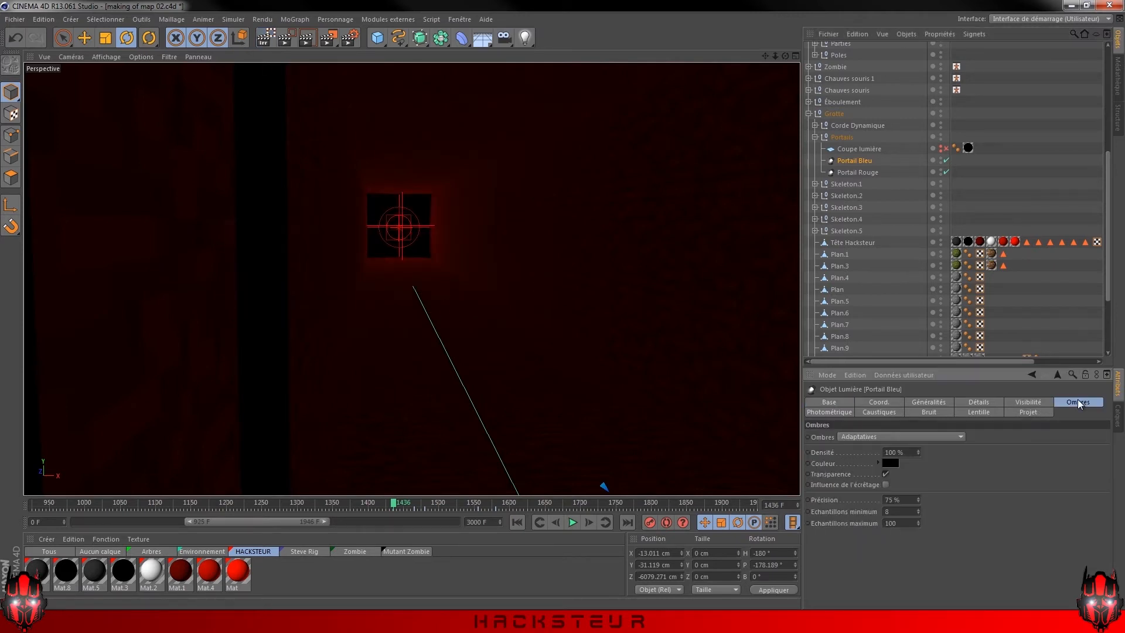
pyautogui.click(845, 404)
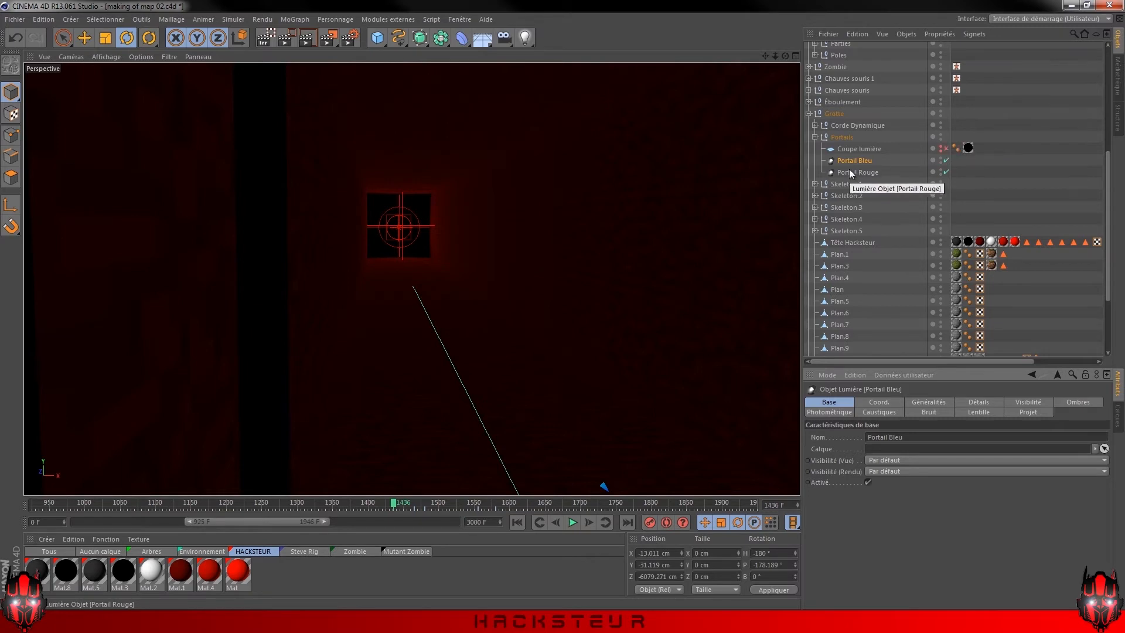
pyautogui.click(931, 402)
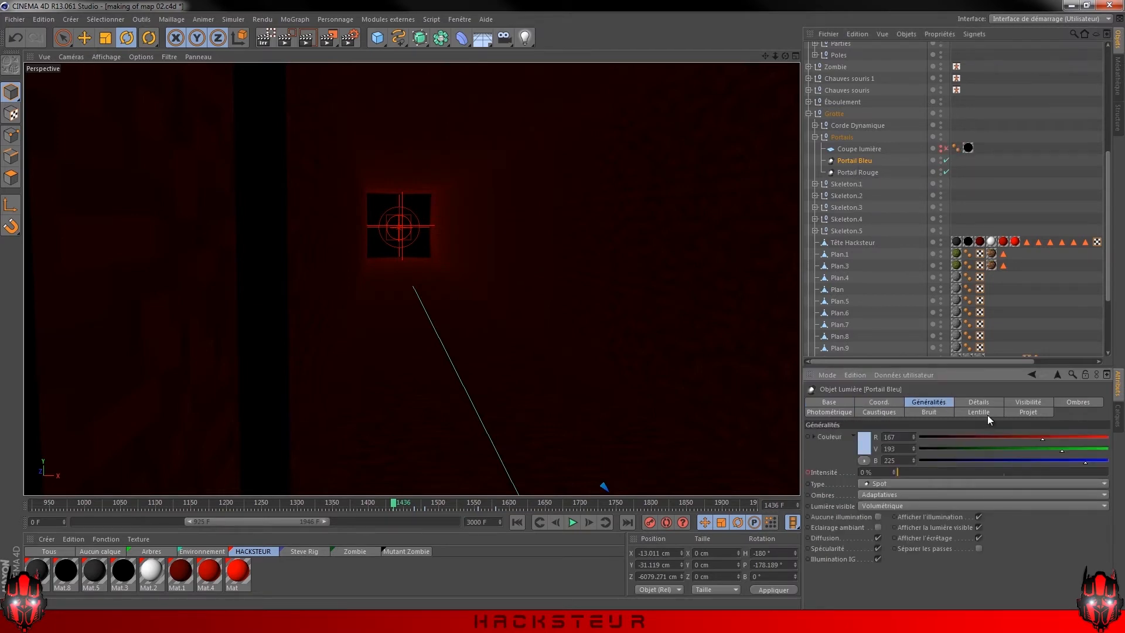
# Select the Portail Rouge light and examine its general, detail, visibility, shadow and noise settings
pyautogui.click(858, 172)
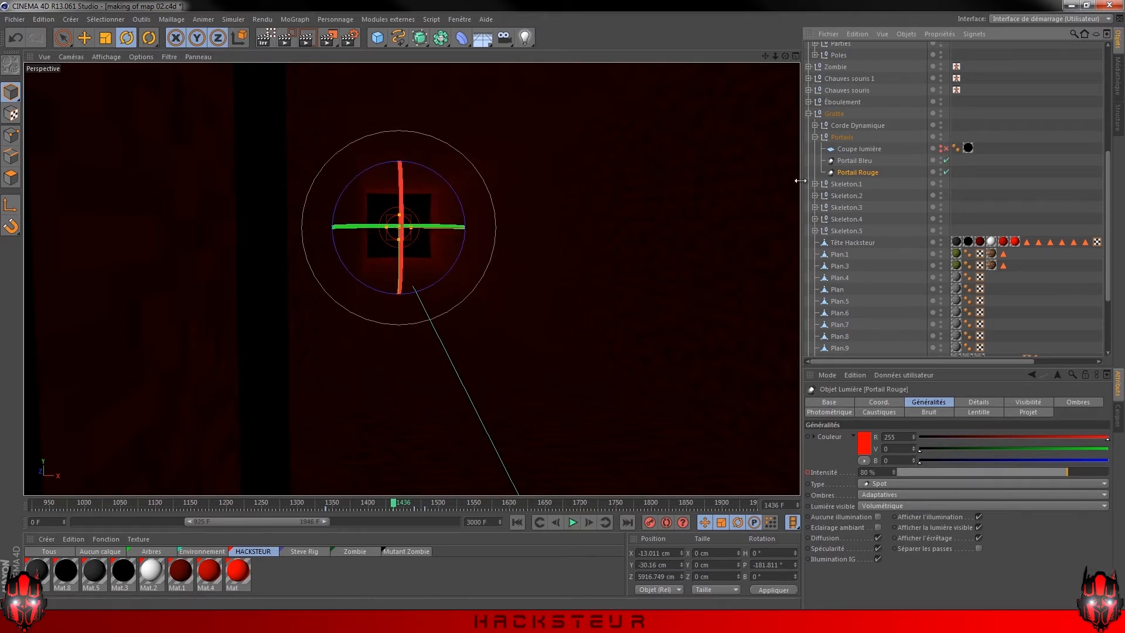
pyautogui.click(975, 404)
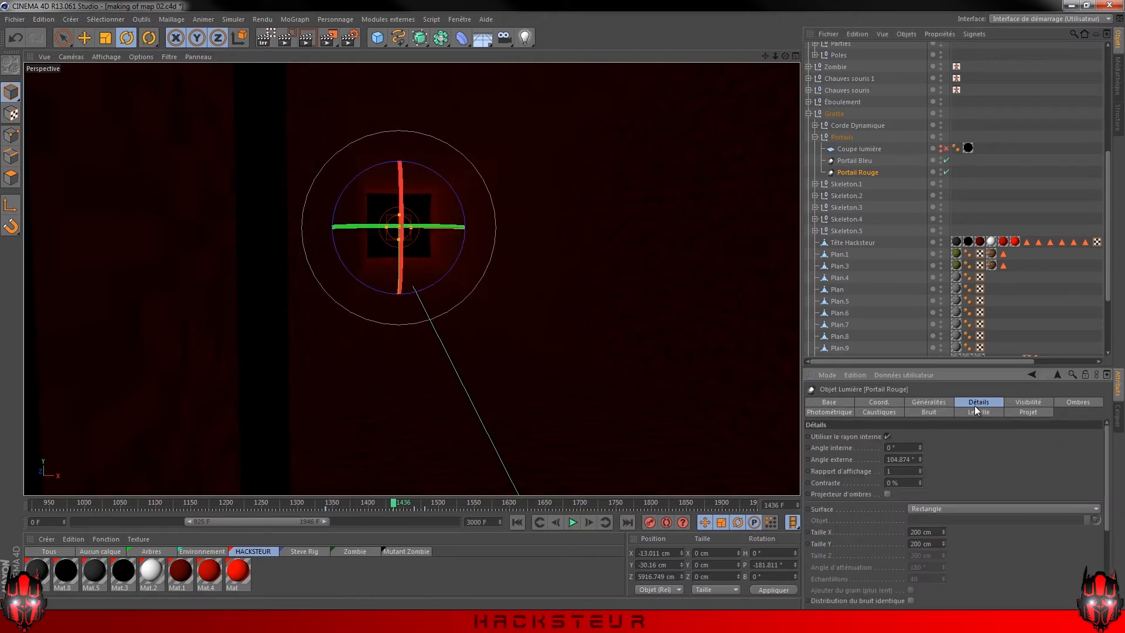
pyautogui.click(1019, 403)
pyautogui.scroll(-1, 1034, 490)
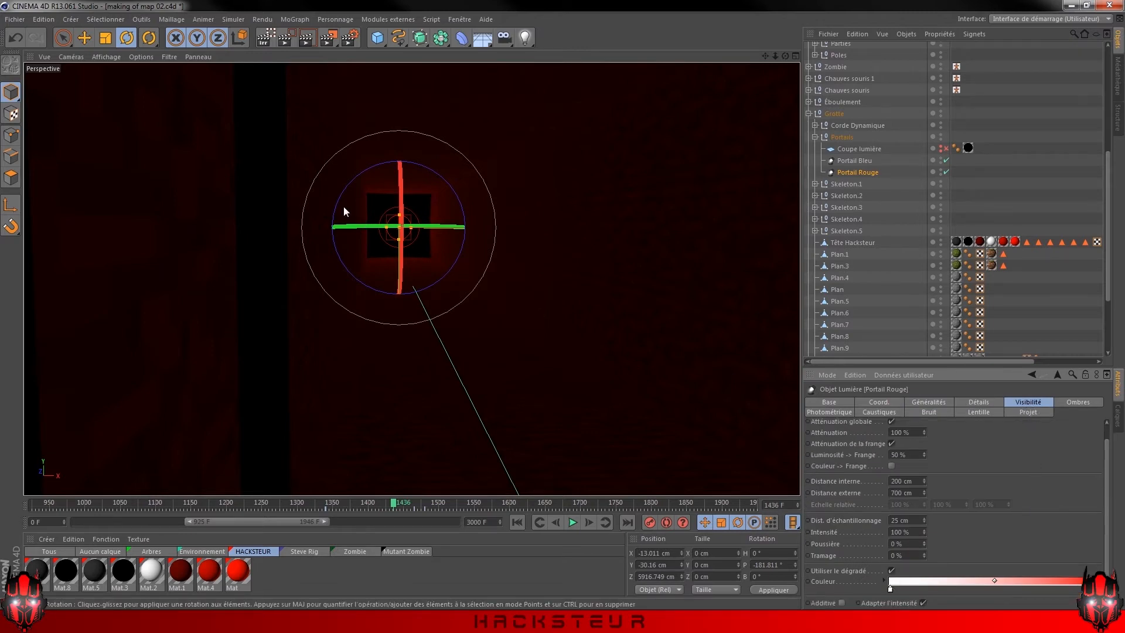
pyautogui.click(1069, 401)
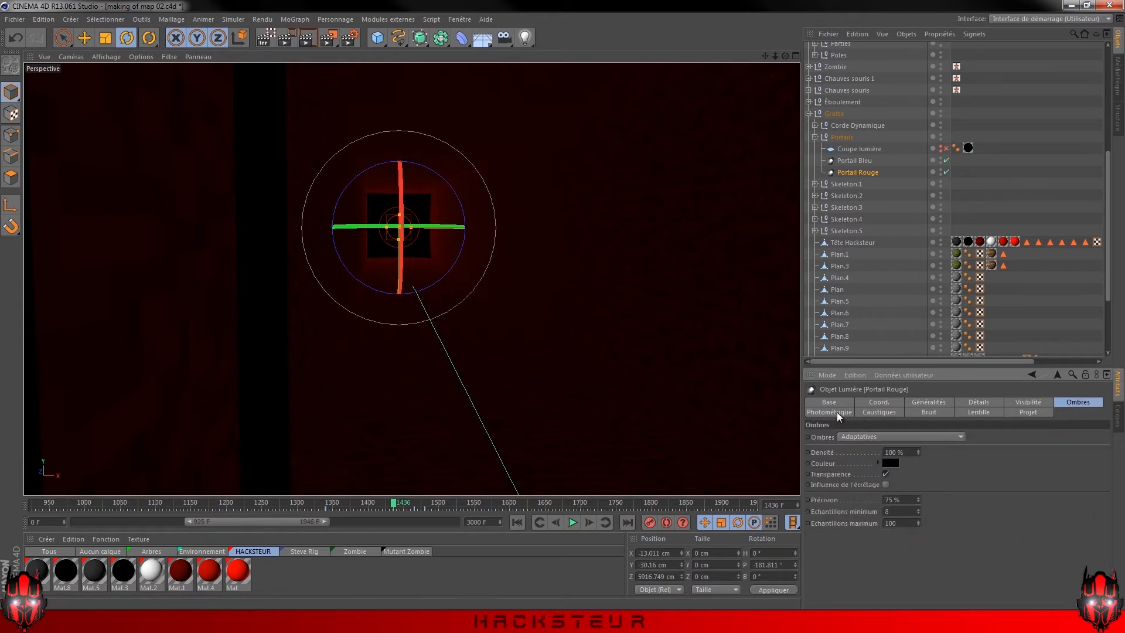
pyautogui.click(927, 412)
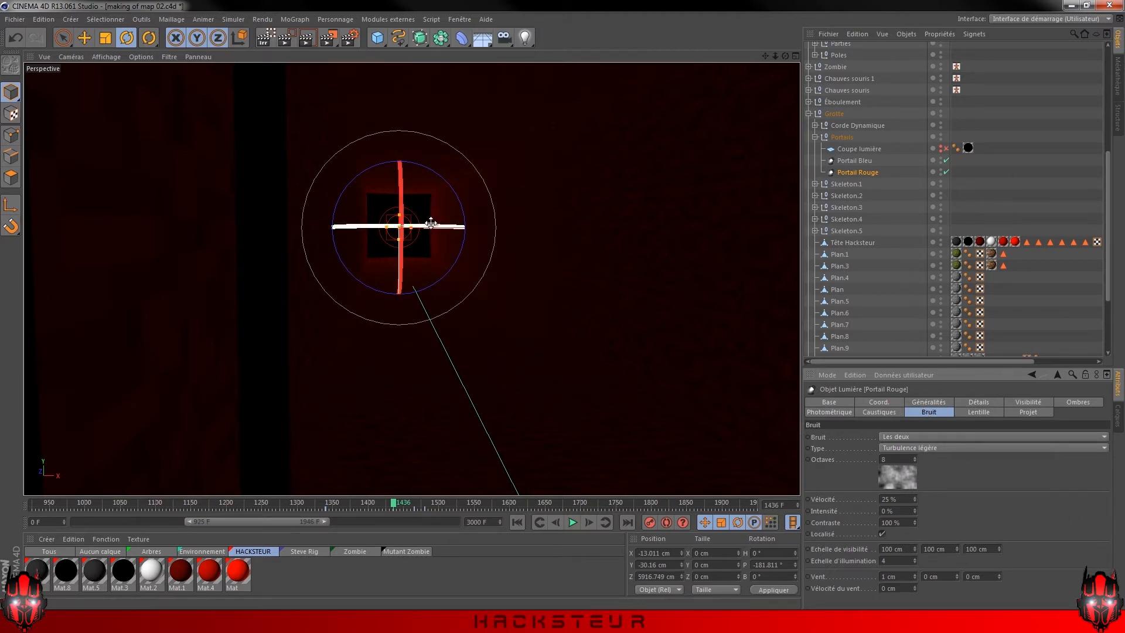
# Hide the Portails lights in the viewport and examine the mutant zombie's attack in stages up to frame 1818
pyautogui.click(941, 133)
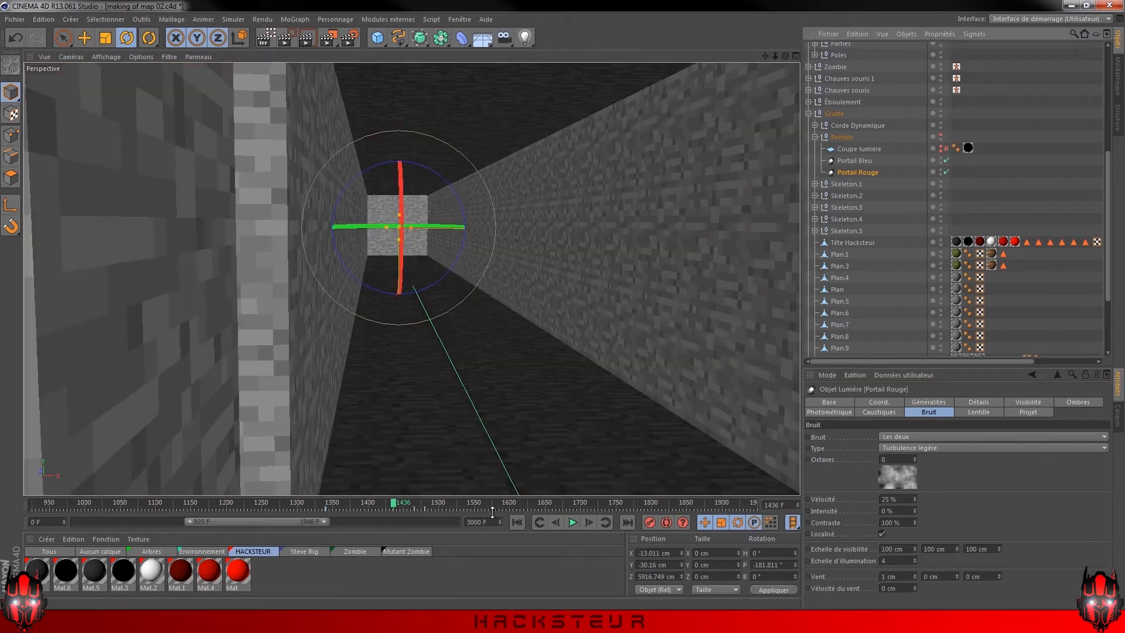
pyautogui.moveTo(398, 503); pyautogui.dragTo(558, 502)
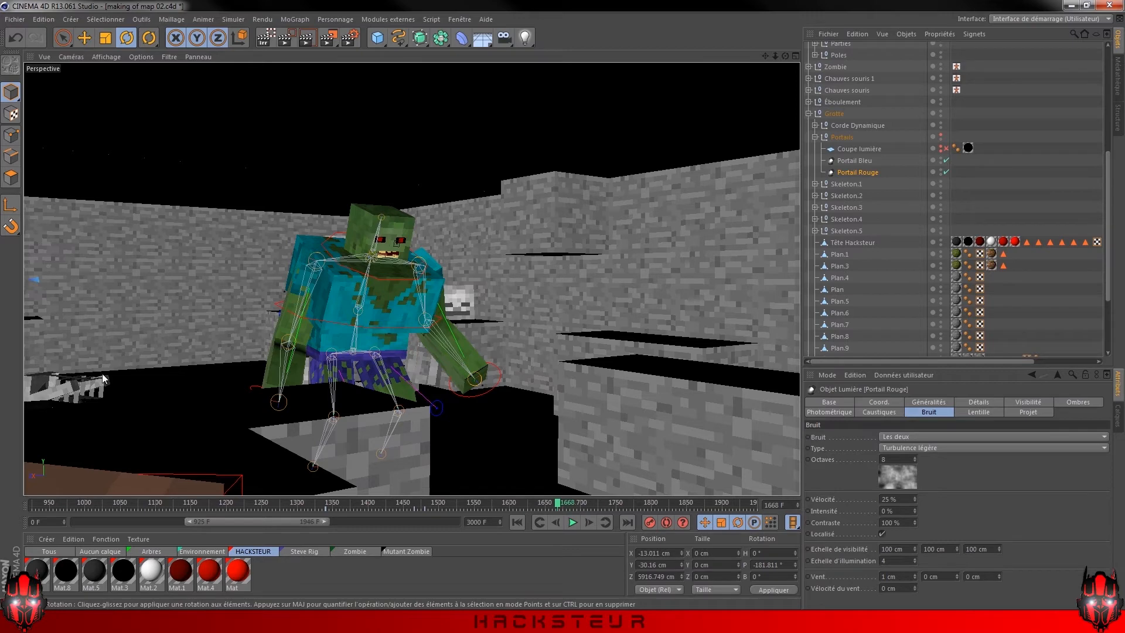
pyautogui.moveTo(558, 502)
pyautogui.mouseDown()
pyautogui.moveTo(590, 503)
pyautogui.moveTo(576, 502)
pyautogui.mouseUp()
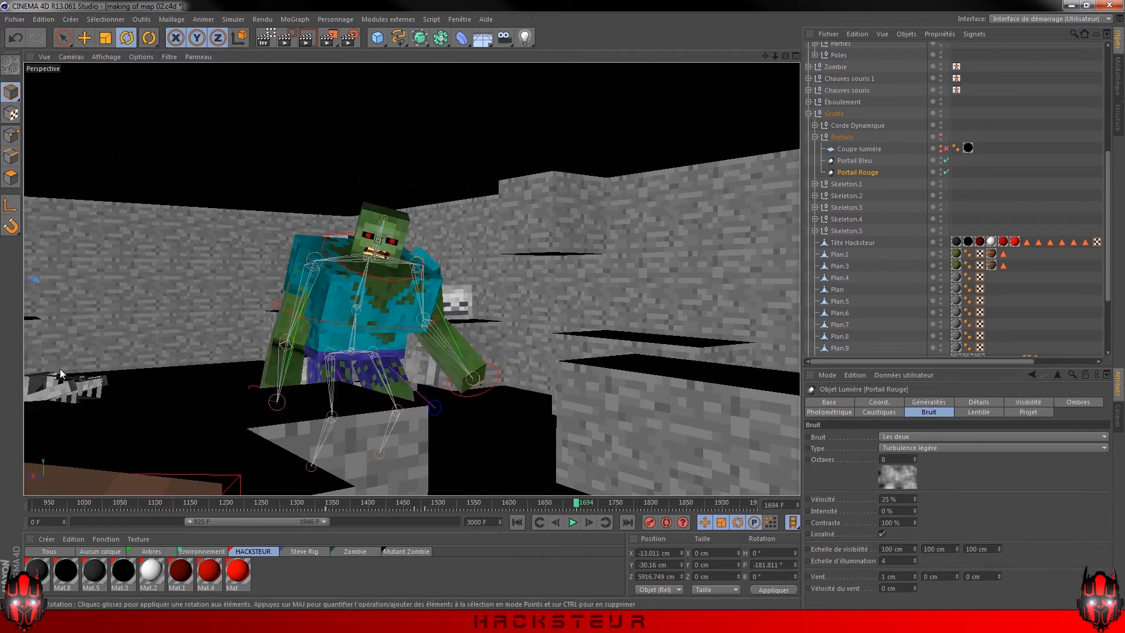
pyautogui.moveTo(580, 503); pyautogui.dragTo(631, 506)
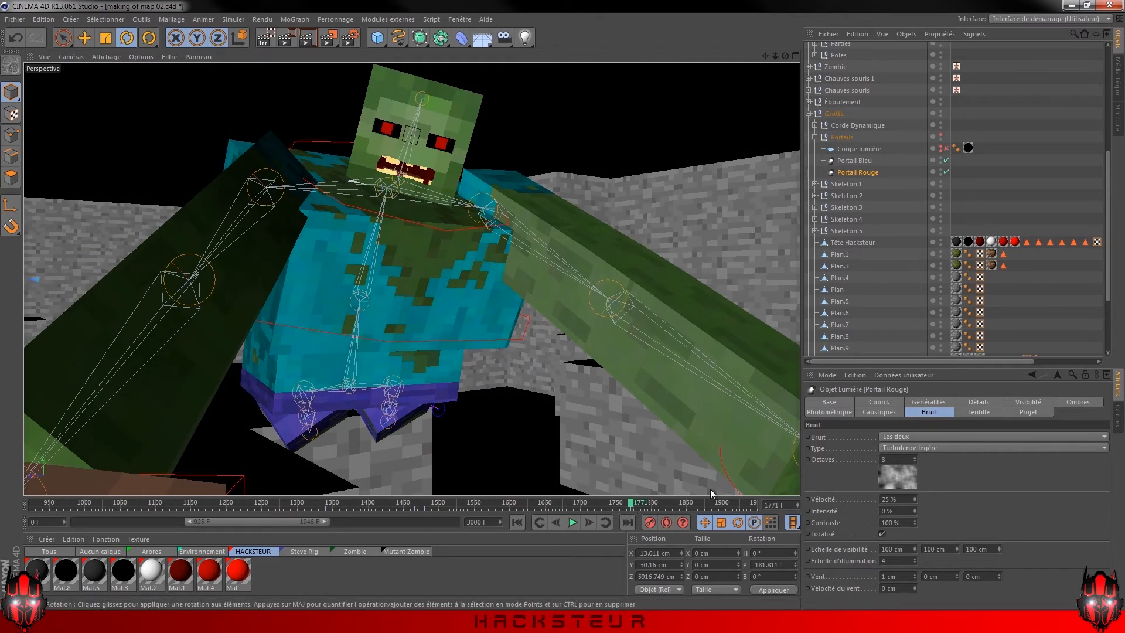
pyautogui.moveTo(630, 506); pyautogui.dragTo(664, 505)
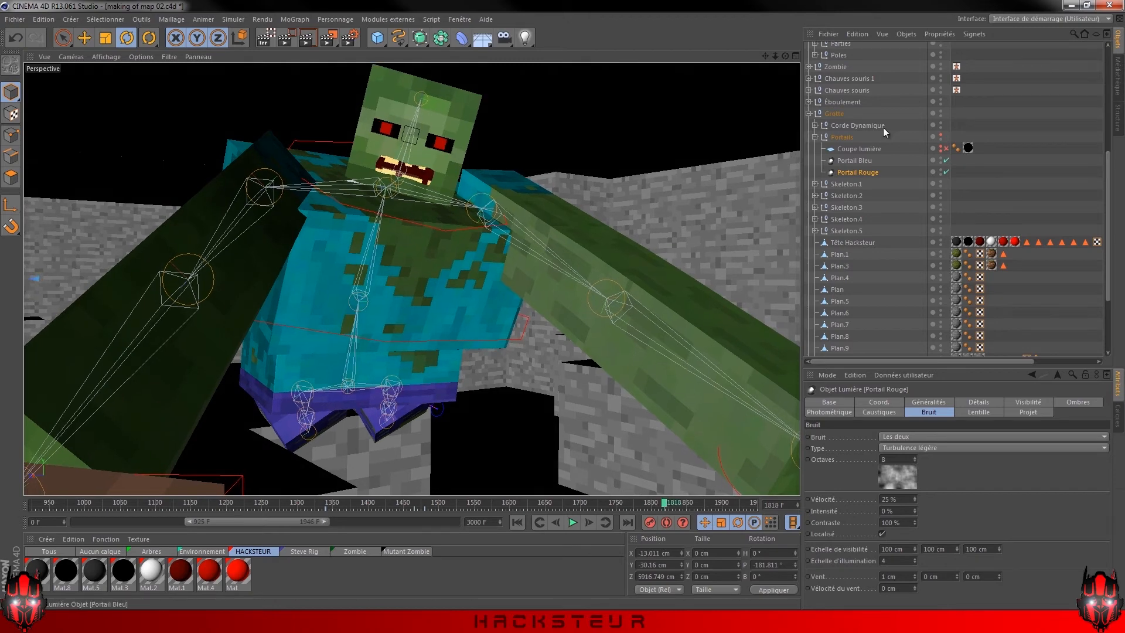
pyautogui.scroll(6, 873, 181)
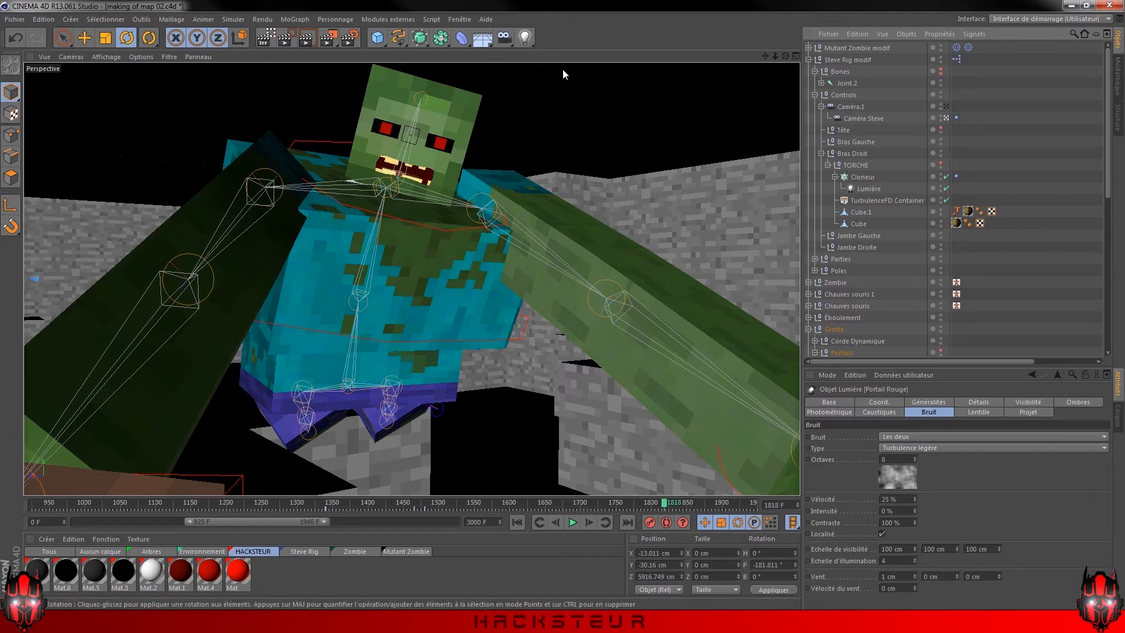
# Switch to the making of map 03.c4d scene and leave the Caméra view for the free perspective
pyautogui.click(462, 19)
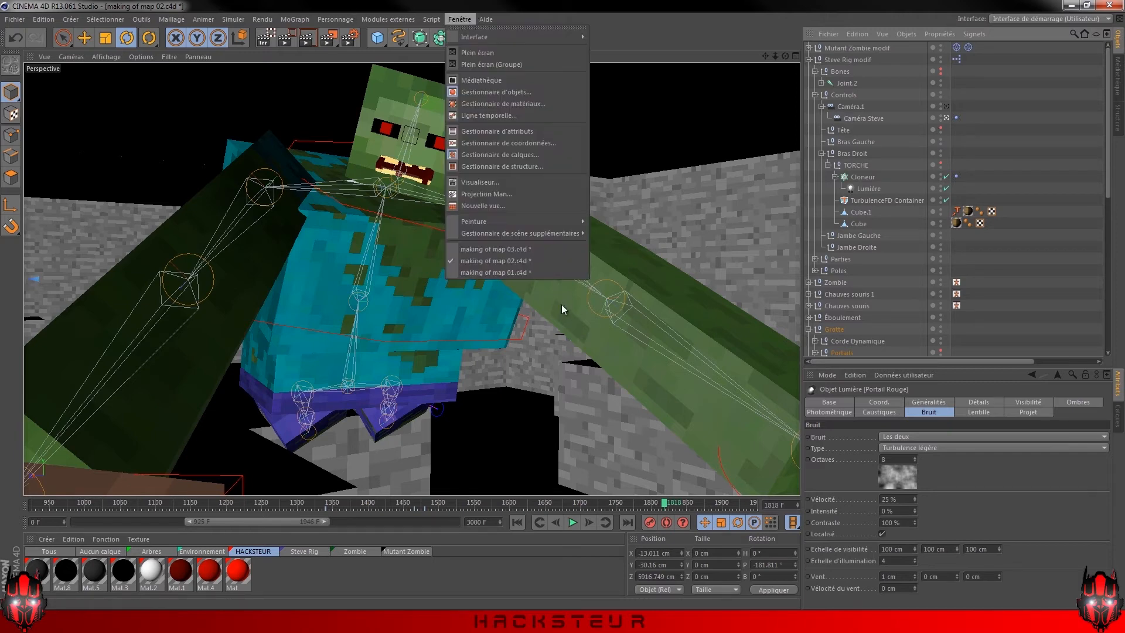
pyautogui.click(542, 249)
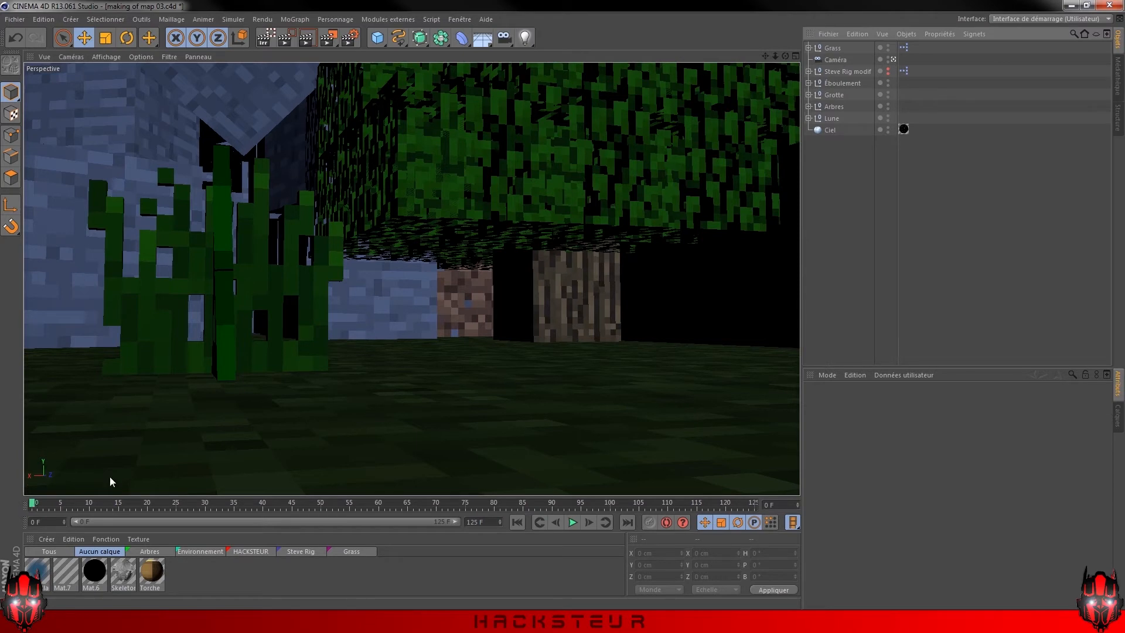
pyautogui.click(893, 60)
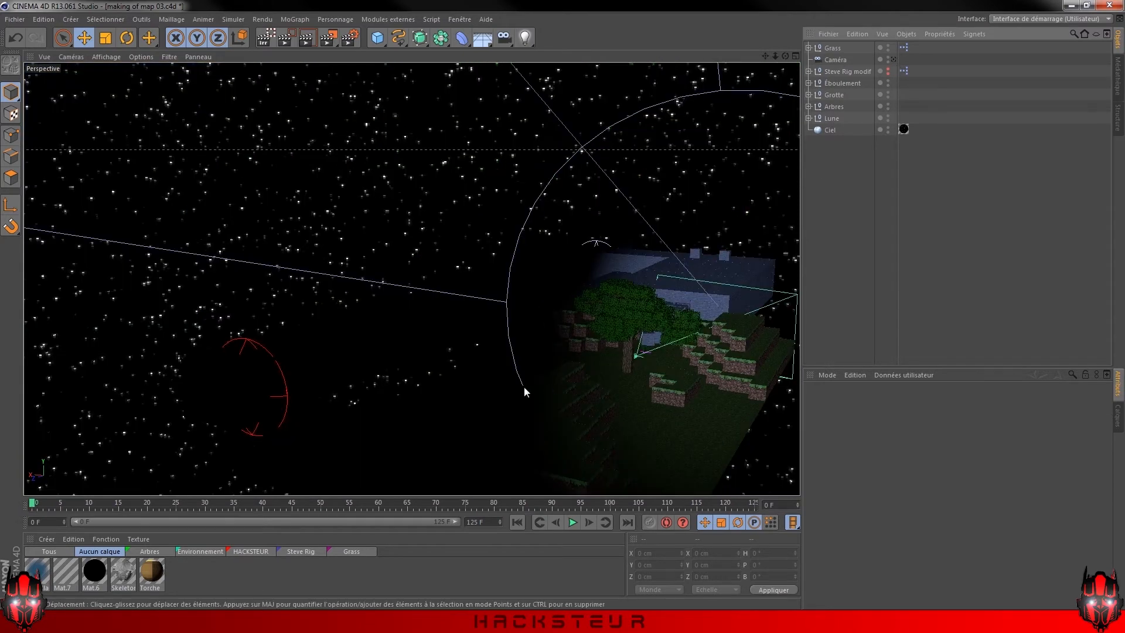
# Examine the outdoor map from several angles, covering the trees, grass terraces, cave exterior and starry sky
pyautogui.keyDown('alt'); pyautogui.moveTo(560, 381); pyautogui.dragTo(526, 367, button='middle'); pyautogui.keyUp('alt')
pyautogui.keyDown('alt'); pyautogui.moveTo(526, 366); pyautogui.dragTo(595, 315); pyautogui.keyUp('alt')
pyautogui.scroll(5, 587, 310)
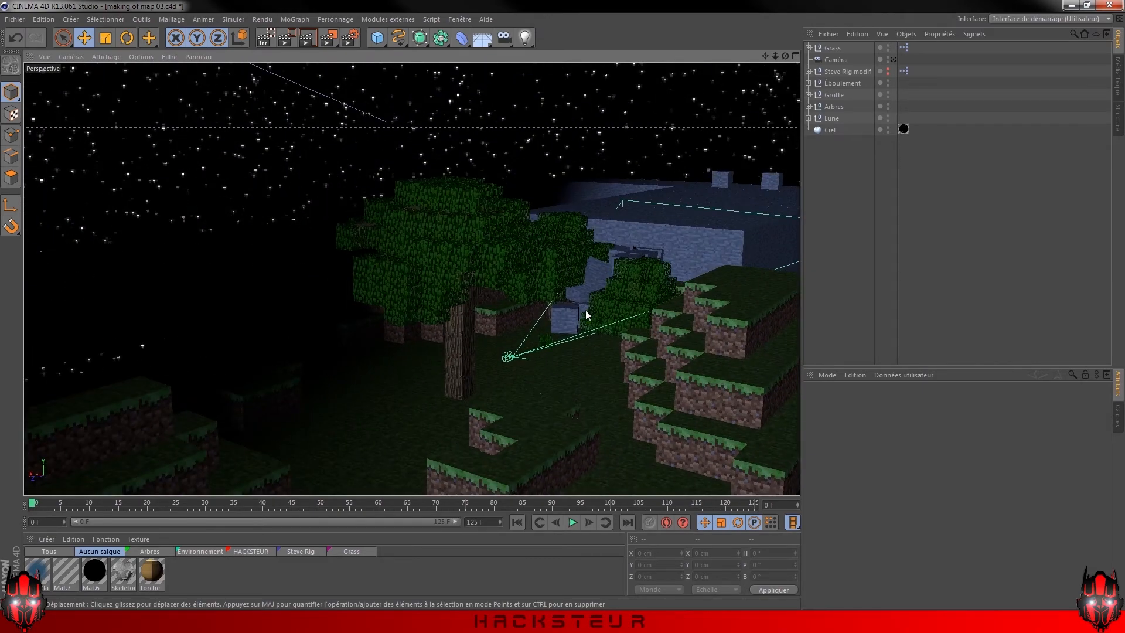
pyautogui.scroll(2, 497, 386)
pyautogui.scroll(-4, 517, 396)
pyautogui.scroll(-6, 490, 404)
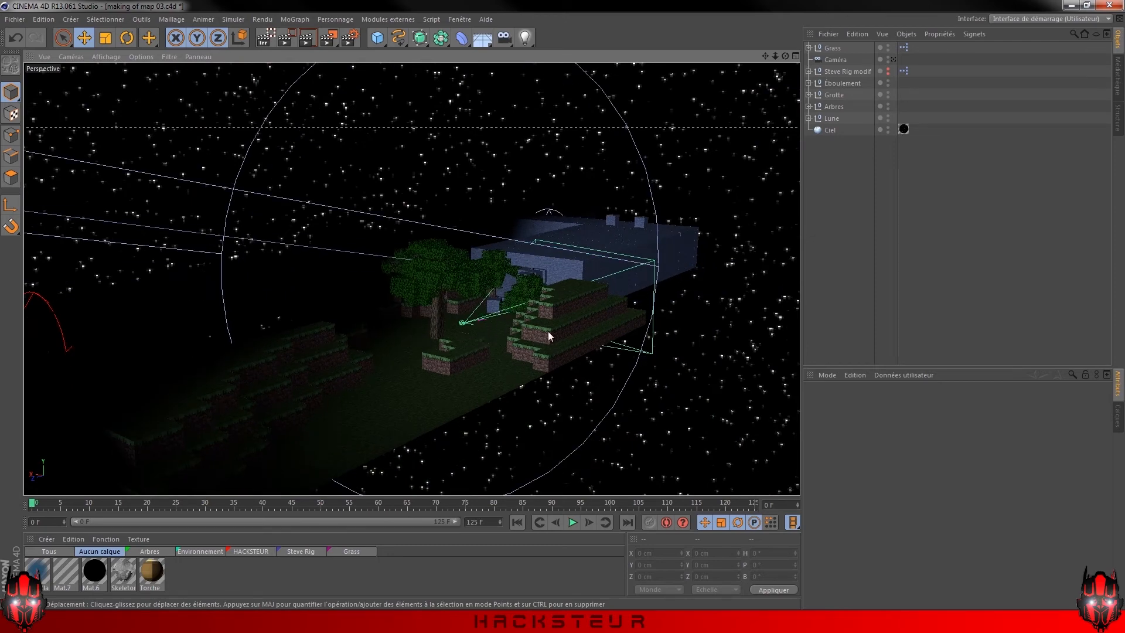
pyautogui.keyDown('alt'); pyautogui.moveTo(483, 346); pyautogui.dragTo(550, 356); pyautogui.keyUp('alt')
pyautogui.keyDown('alt'); pyautogui.moveTo(498, 368); pyautogui.dragTo(584, 343, button='right'); pyautogui.keyUp('alt')
pyautogui.keyDown('alt'); pyautogui.moveTo(520, 387); pyautogui.dragTo(656, 346, button='right'); pyautogui.keyUp('alt')
pyautogui.keyDown('alt'); pyautogui.moveTo(505, 381); pyautogui.dragTo(503, 388); pyautogui.keyUp('alt')
pyautogui.scroll(-6, 507, 378)
pyautogui.keyDown('alt'); pyautogui.moveTo(515, 380); pyautogui.dragTo(466, 396, button='right'); pyautogui.keyUp('alt')
pyautogui.keyDown('alt'); pyautogui.moveTo(506, 345); pyautogui.dragTo(510, 366); pyautogui.keyUp('alt')
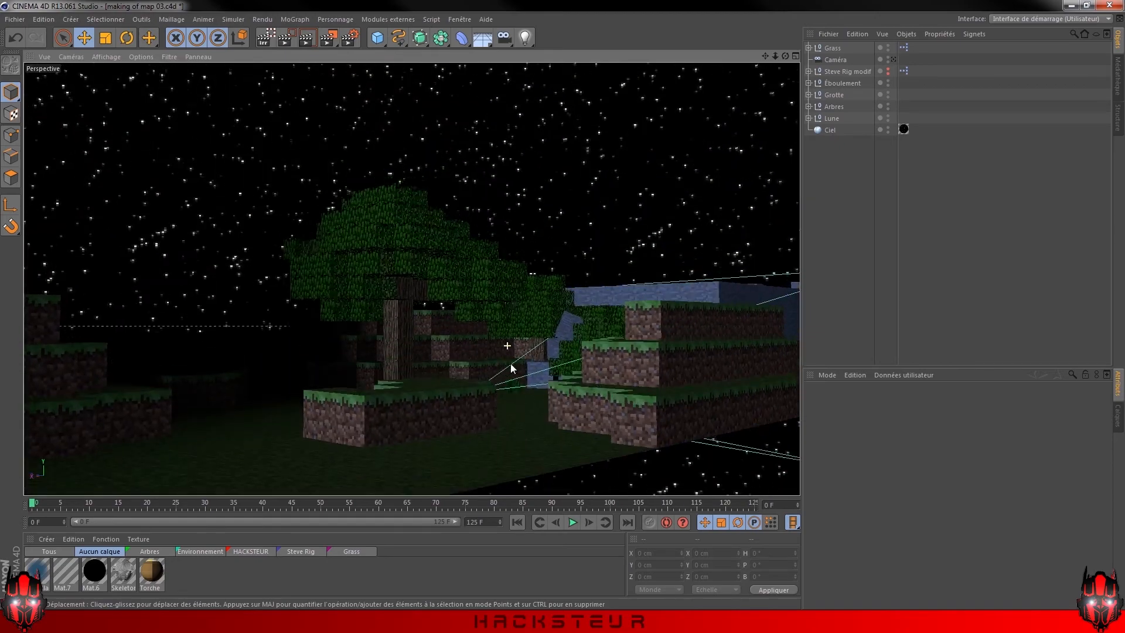
pyautogui.keyDown('alt'); pyautogui.moveTo(565, 339); pyautogui.dragTo(603, 336, button='right'); pyautogui.keyUp('alt')
pyautogui.keyDown('alt'); pyautogui.moveTo(588, 381); pyautogui.dragTo(673, 356, button='right'); pyautogui.keyUp('alt')
pyautogui.keyDown('alt'); pyautogui.moveTo(448, 458); pyautogui.dragTo(475, 449); pyautogui.keyUp('alt')
pyautogui.keyDown('alt'); pyautogui.moveTo(470, 397); pyautogui.dragTo(441, 452); pyautogui.keyUp('alt')
pyautogui.scroll(-3, 487, 336)
pyautogui.keyDown('alt'); pyautogui.moveTo(487, 335); pyautogui.dragTo(447, 384, button='middle'); pyautogui.keyUp('alt')
pyautogui.keyDown('alt'); pyautogui.moveTo(468, 291); pyautogui.dragTo(561, 246, button='right'); pyautogui.keyUp('alt')
# Return to the Caméra view, play the swaying grass animation and stop the playback
pyautogui.click(893, 59)
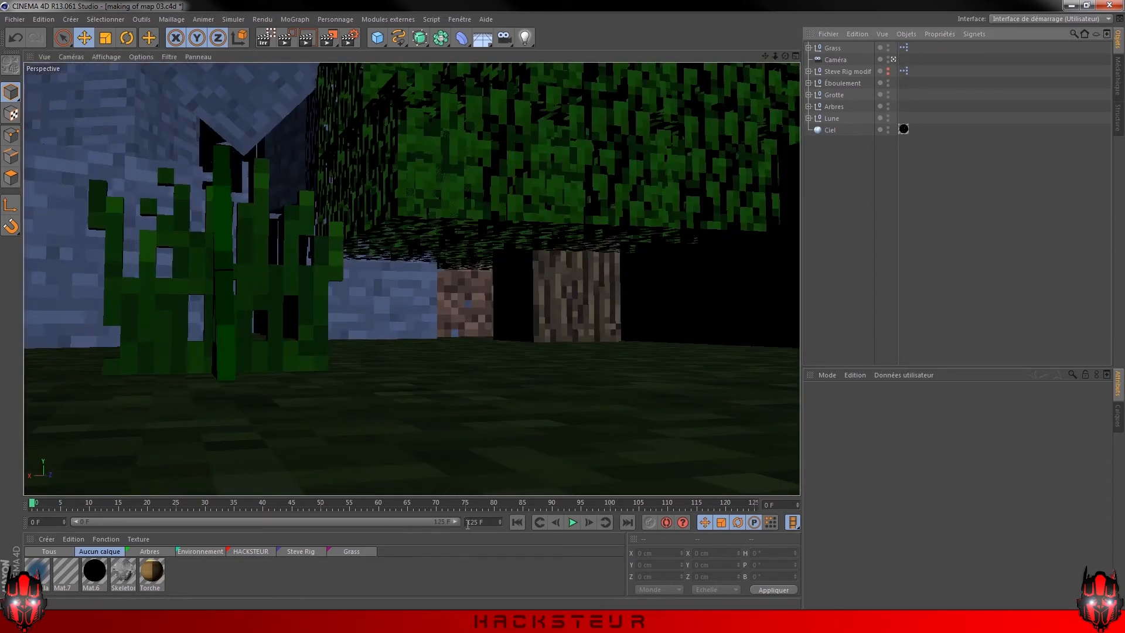
pyautogui.click(572, 522)
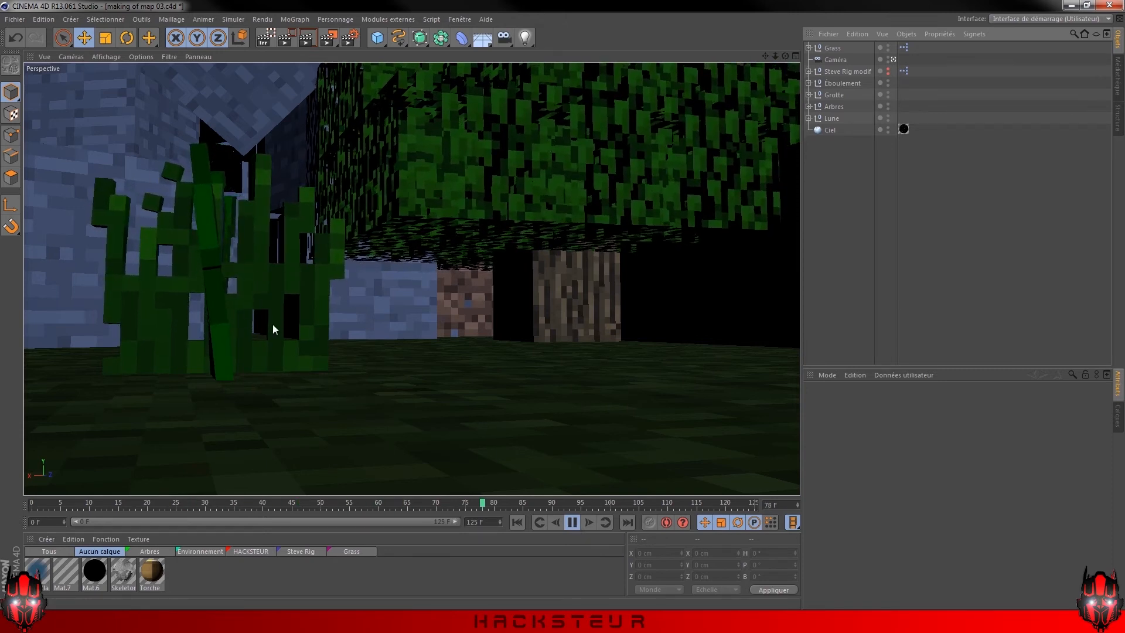
pyautogui.click(572, 522)
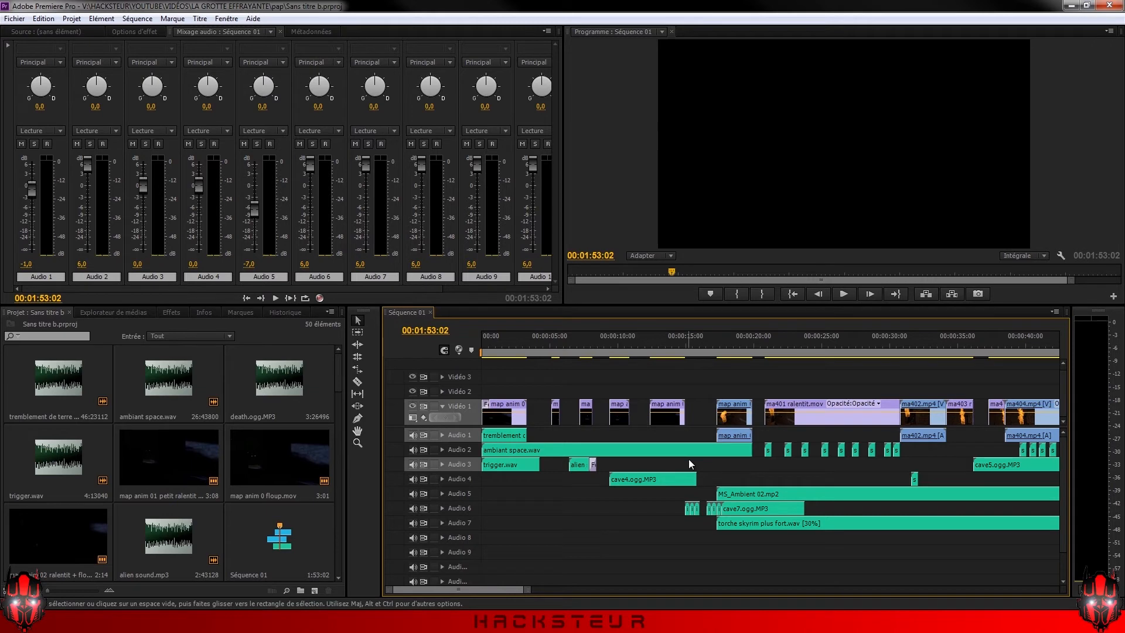
# In Premiere Pro, move to the start of Séquence 01, look over the audio mixer and preview the opening seconds, returning to 00:00:00:00
pyautogui.click(482, 336)
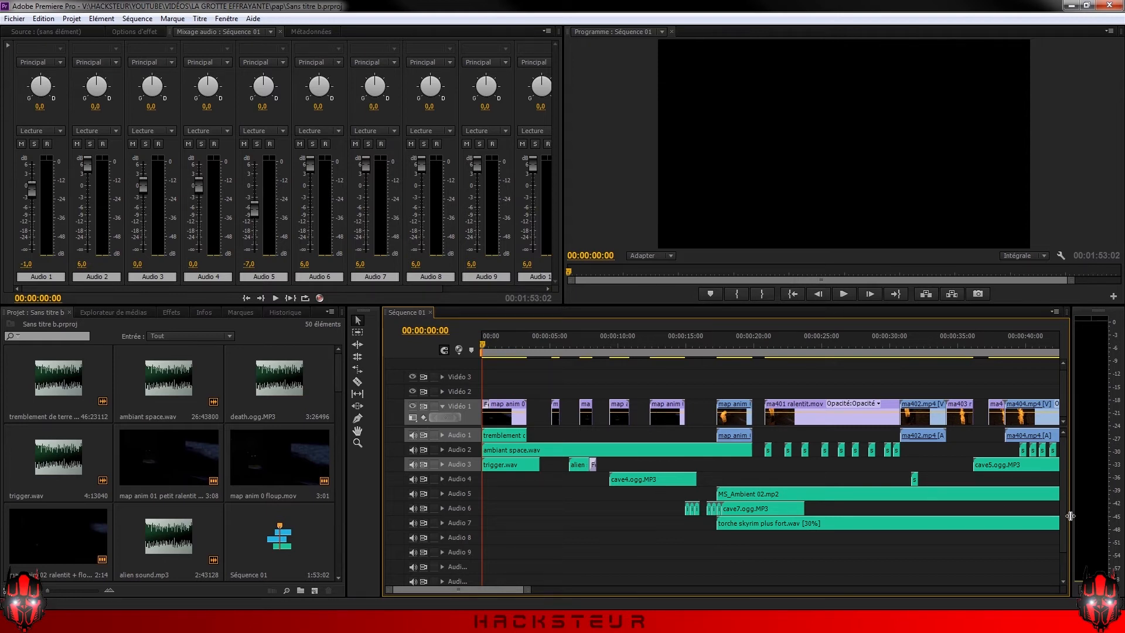
pyautogui.moveTo(1062, 518)
pyautogui.mouseDown()
pyautogui.moveTo(1058, 546)
pyautogui.moveTo(1054, 504)
pyautogui.mouseUp()
pyautogui.moveTo(315, 290)
pyautogui.mouseDown()
pyautogui.moveTo(512, 293)
pyautogui.moveTo(304, 295)
pyautogui.mouseUp()
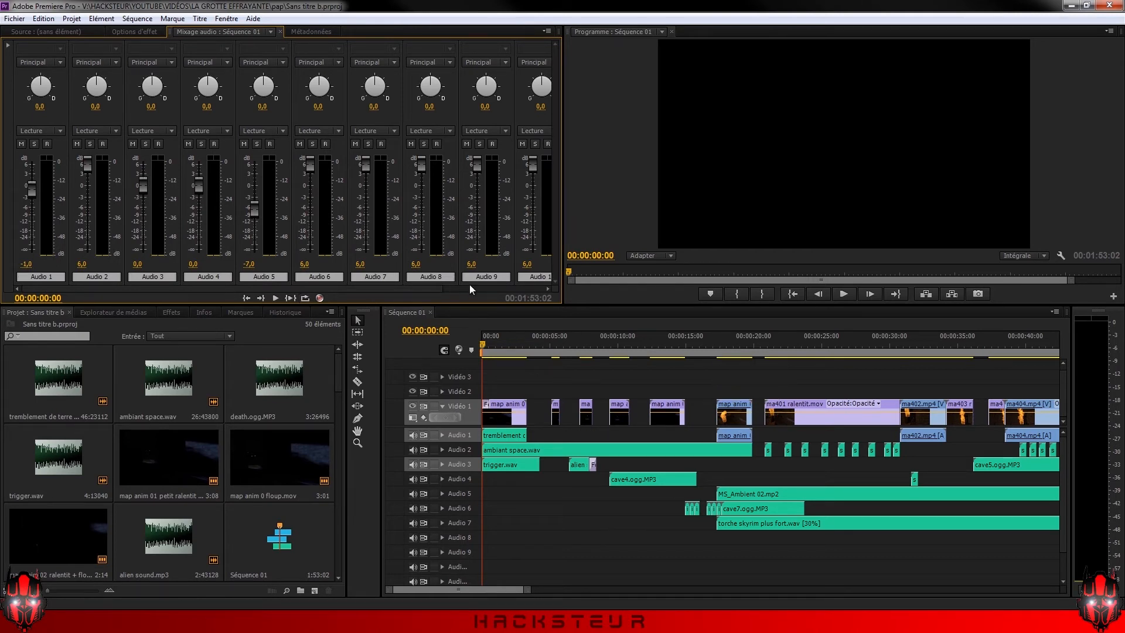
pyautogui.moveTo(491, 343); pyautogui.dragTo(493, 344)
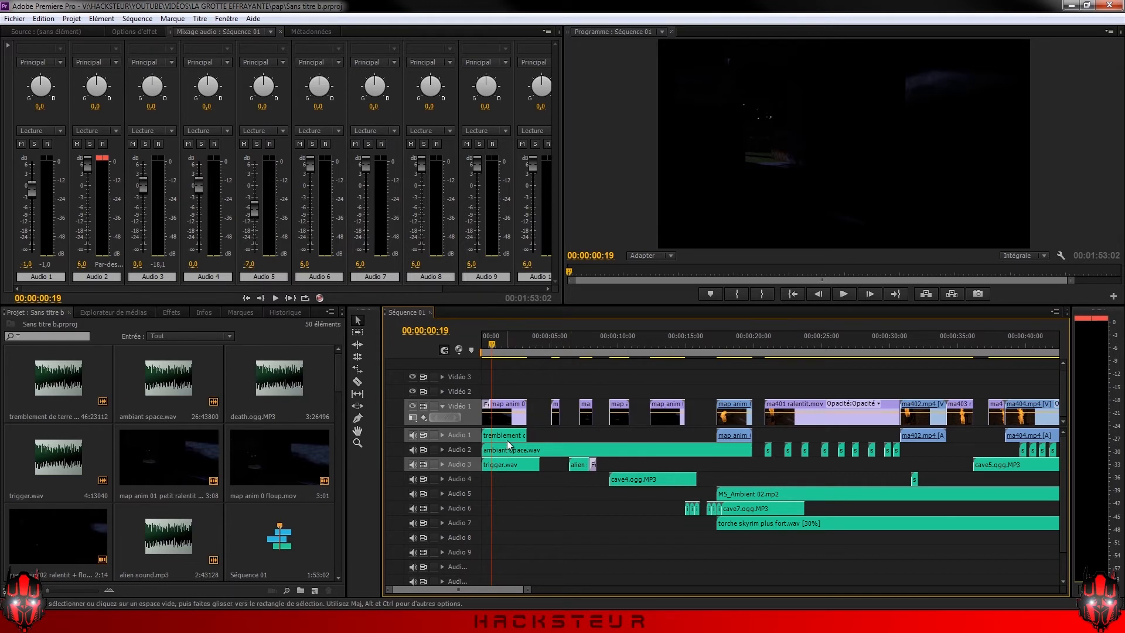
pyautogui.moveTo(496, 350); pyautogui.dragTo(469, 354)
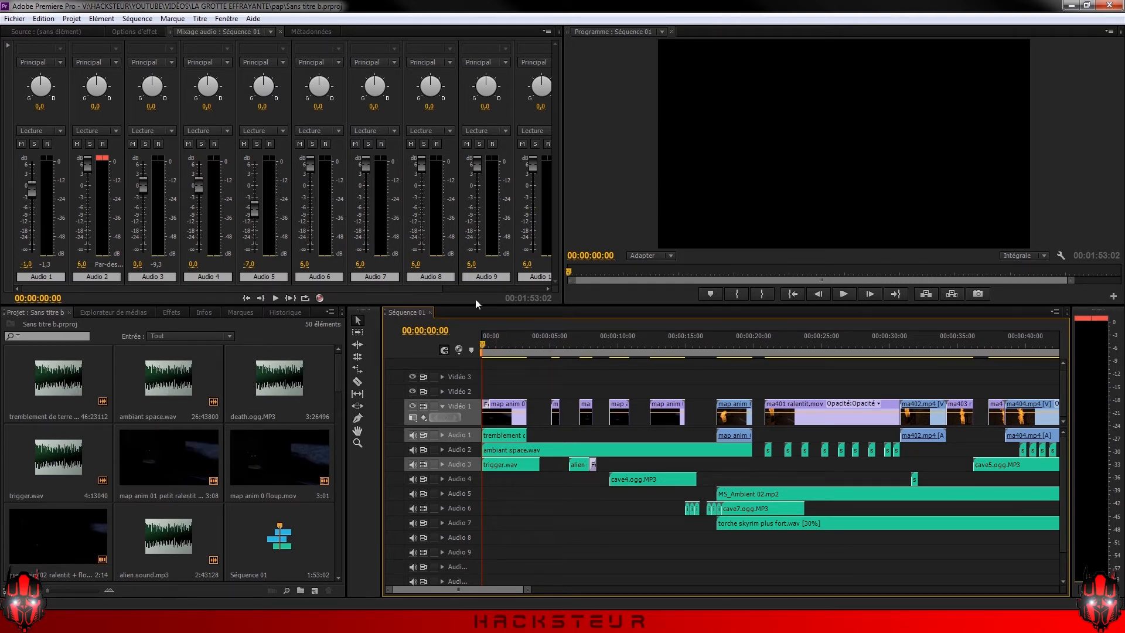
# Preview the sequence from 00:00:04:09 to 00:00:05:03 and look over the project's media items
pyautogui.moveTo(479, 347); pyautogui.dragTo(540, 347)
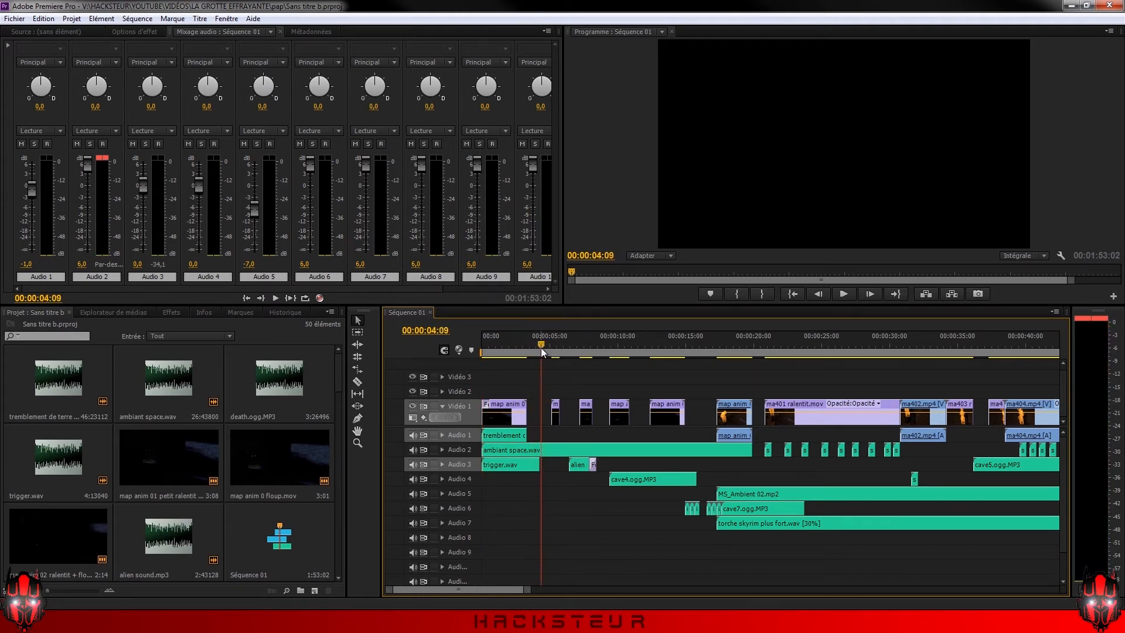
pyautogui.press('space')
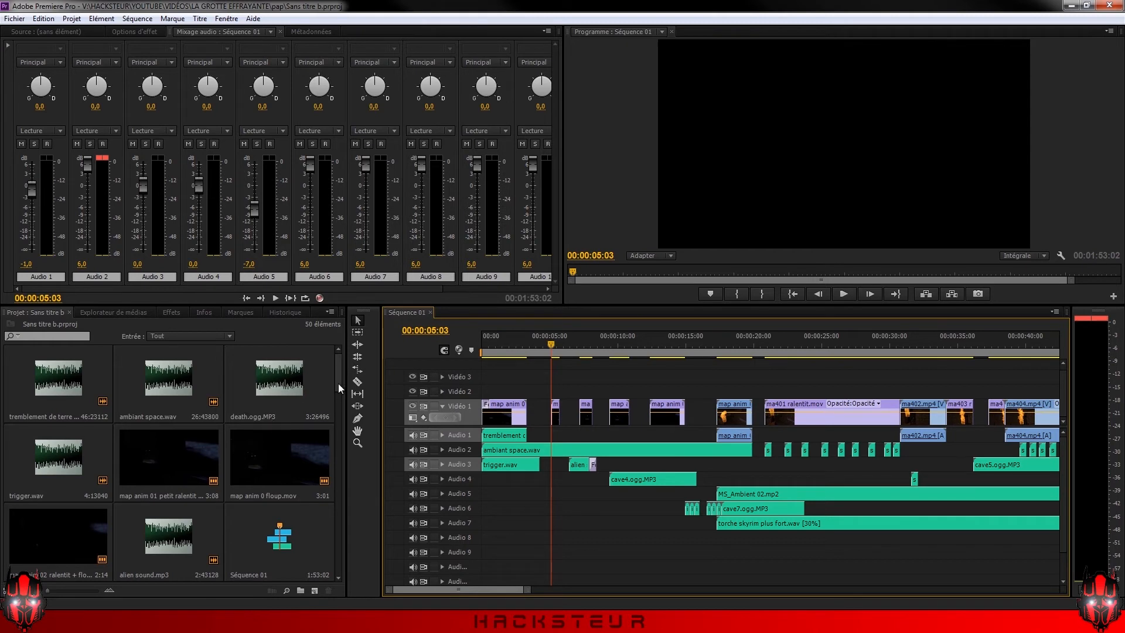
pyautogui.scroll(-1, 314, 402)
pyautogui.moveTo(339, 375); pyautogui.dragTo(339, 375)
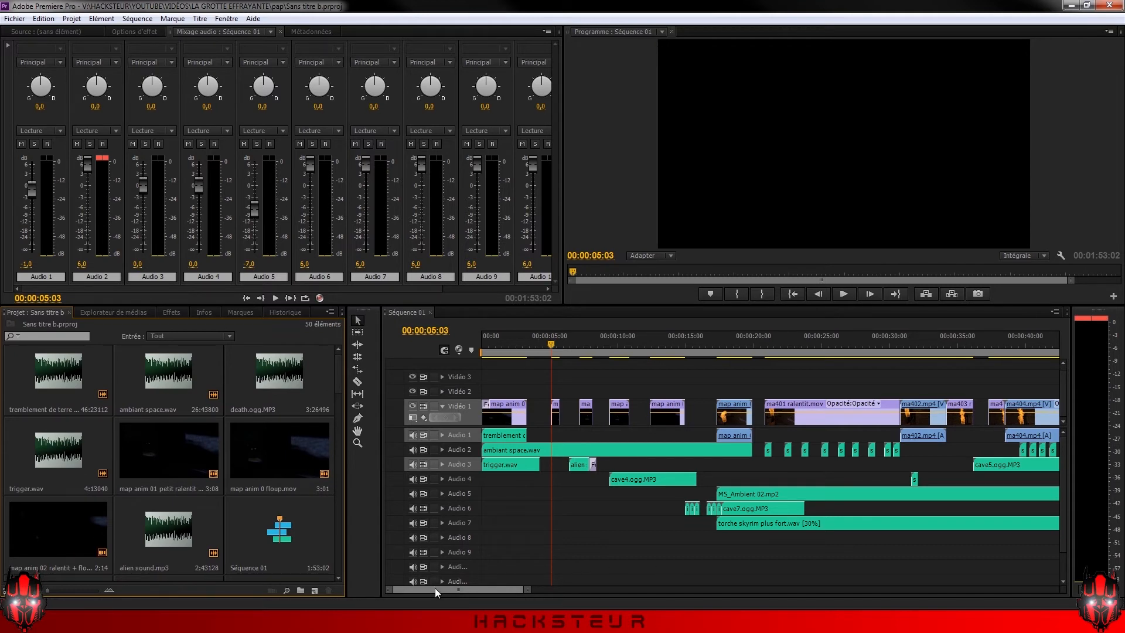
# Scrub through the short opening clips to 00:00:17:12 and play the torch passage to 00:00:22:02
pyautogui.moveTo(434, 589); pyautogui.dragTo(440, 589)
pyautogui.moveTo(486, 339); pyautogui.dragTo(558, 357)
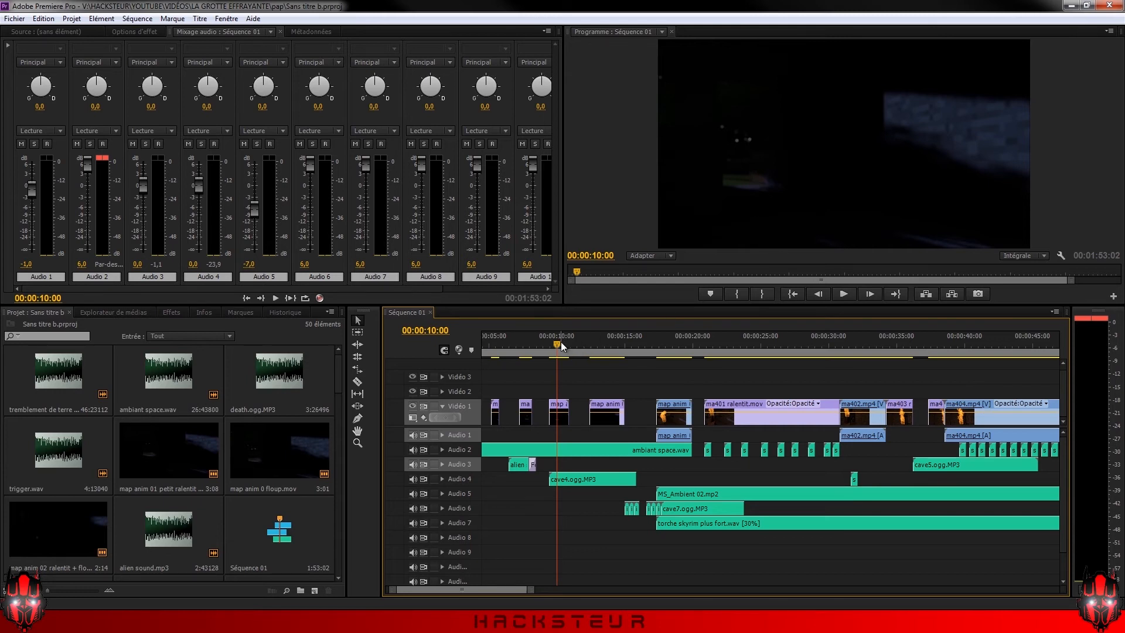
pyautogui.moveTo(556, 343); pyautogui.dragTo(658, 370)
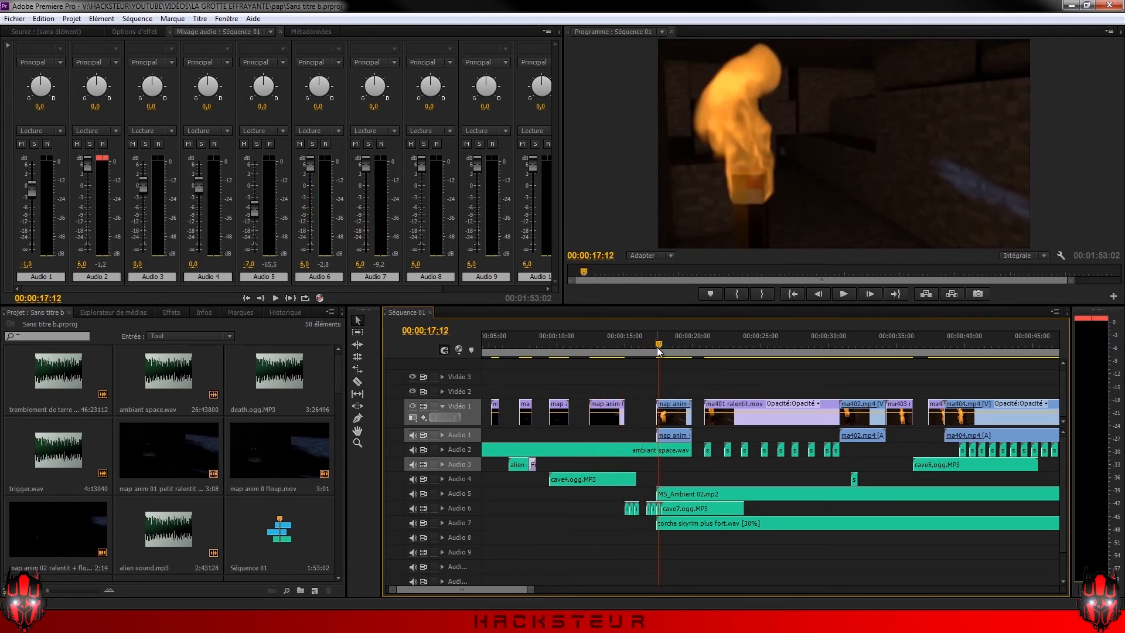
pyautogui.press('space')
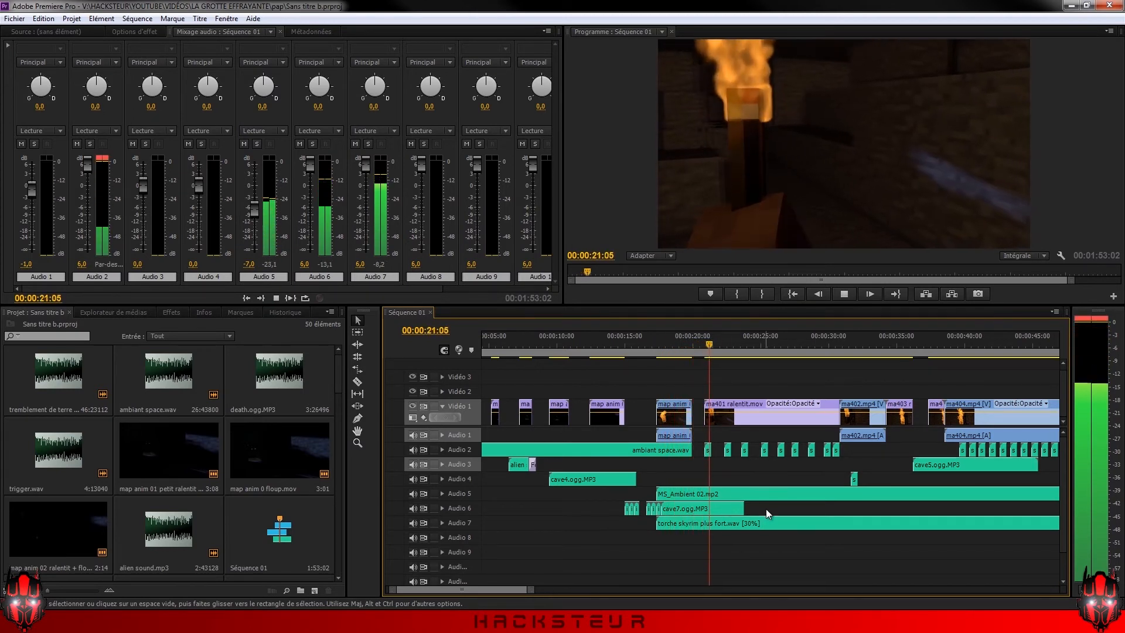
pyautogui.press('space')
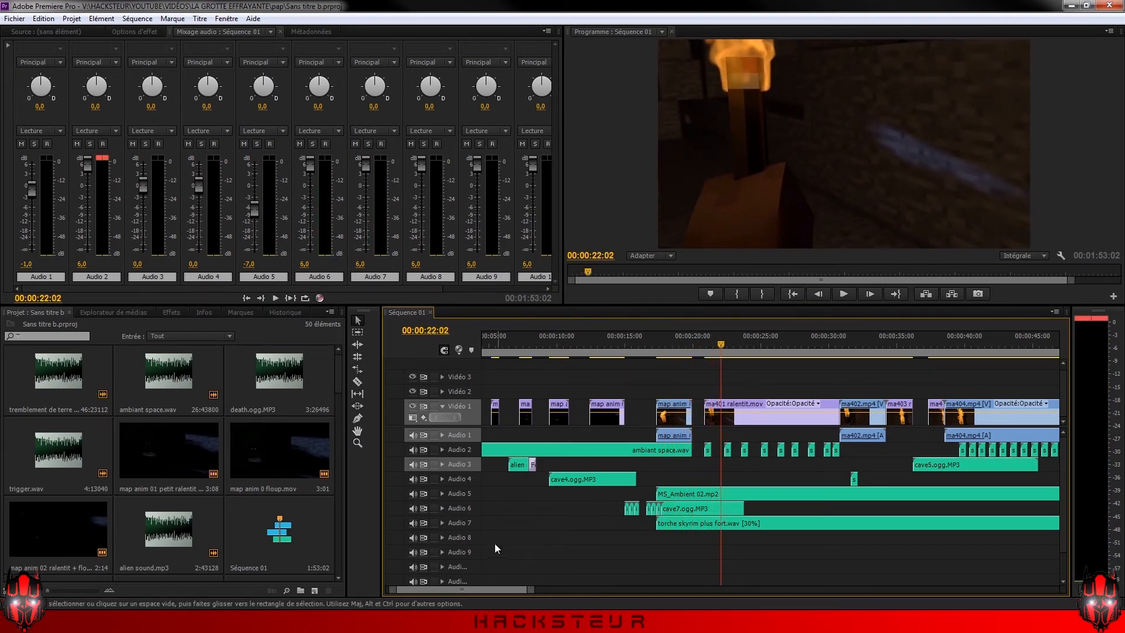
# Scrub through the cave walk clips and their footstep and cave sounds up to 00:00:50:23
pyautogui.moveTo(482, 591); pyautogui.dragTo(492, 590)
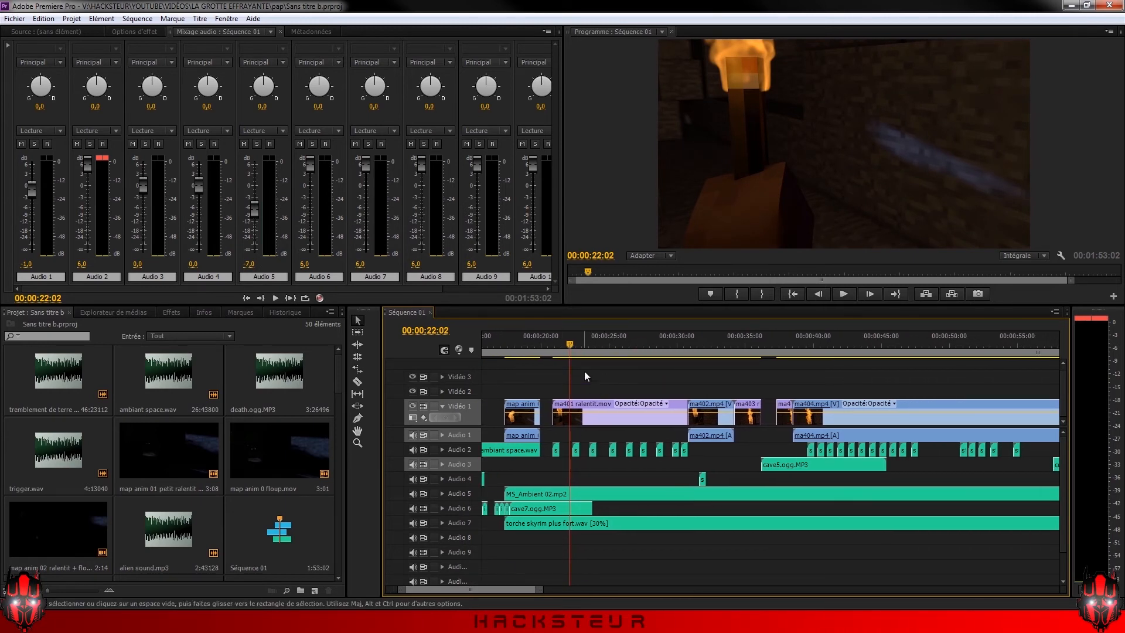
pyautogui.moveTo(570, 347); pyautogui.dragTo(764, 387)
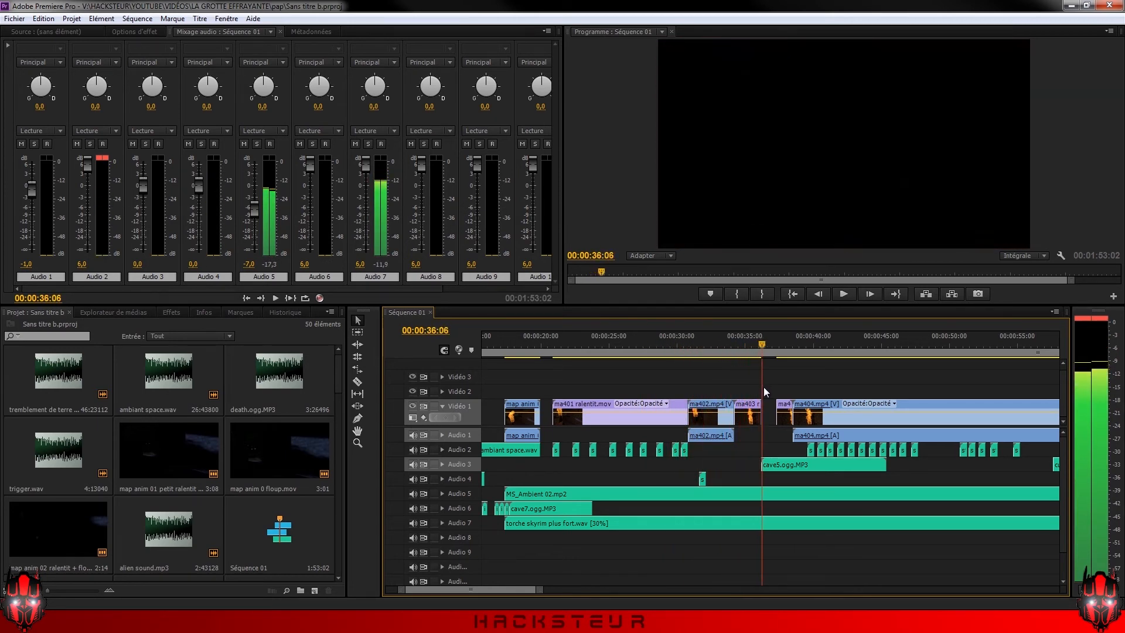
pyautogui.moveTo(514, 589); pyautogui.dragTo(528, 589)
pyautogui.moveTo(532, 344); pyautogui.dragTo(730, 362)
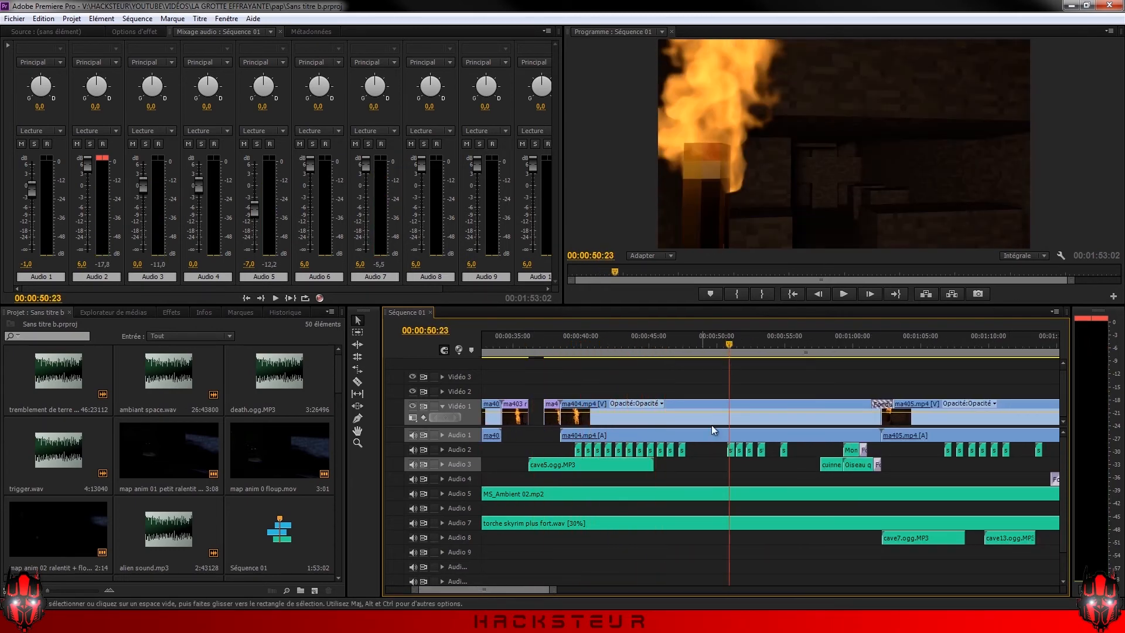
# Preview the bat passage at the end of the ma404.mp4 clip from 00:00:57:09, checking its layered creature sounds
pyautogui.moveTo(497, 591); pyautogui.dragTo(511, 590)
pyautogui.moveTo(595, 337)
pyautogui.mouseDown()
pyautogui.moveTo(585, 333)
pyautogui.moveTo(607, 340)
pyautogui.mouseUp()
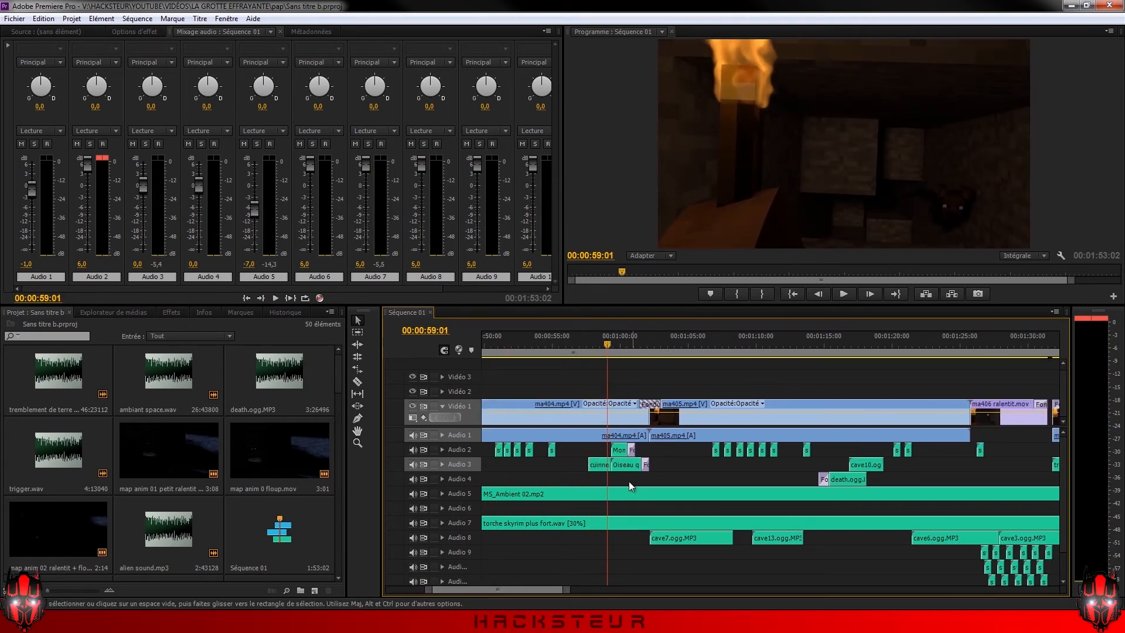
pyautogui.moveTo(606, 340); pyautogui.dragTo(582, 353)
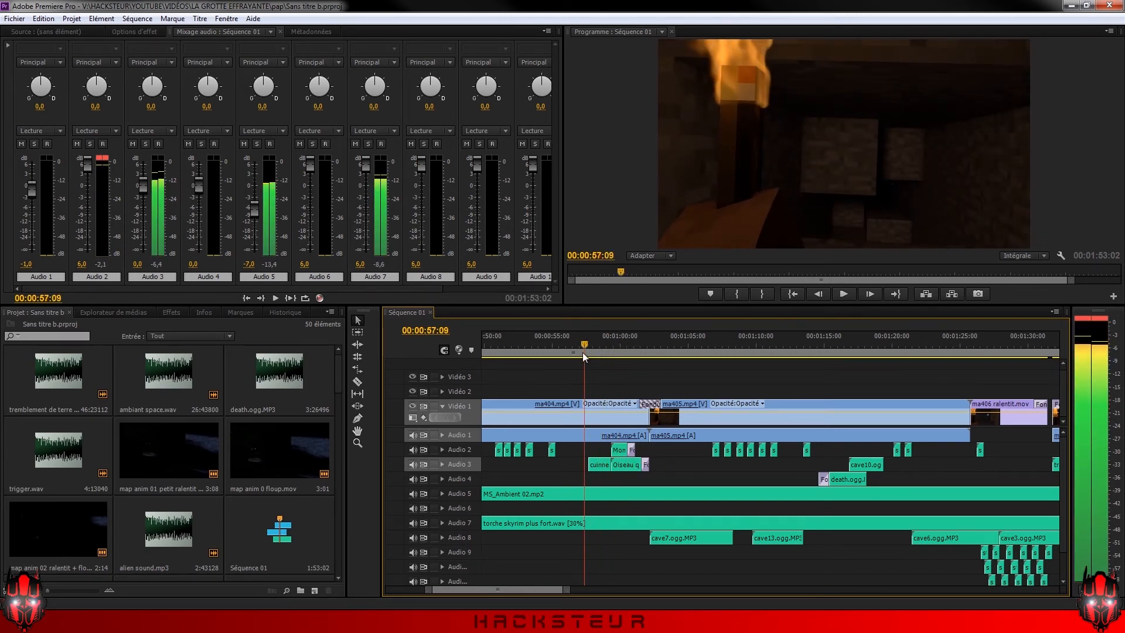
pyautogui.press('space')
pyautogui.press('space')
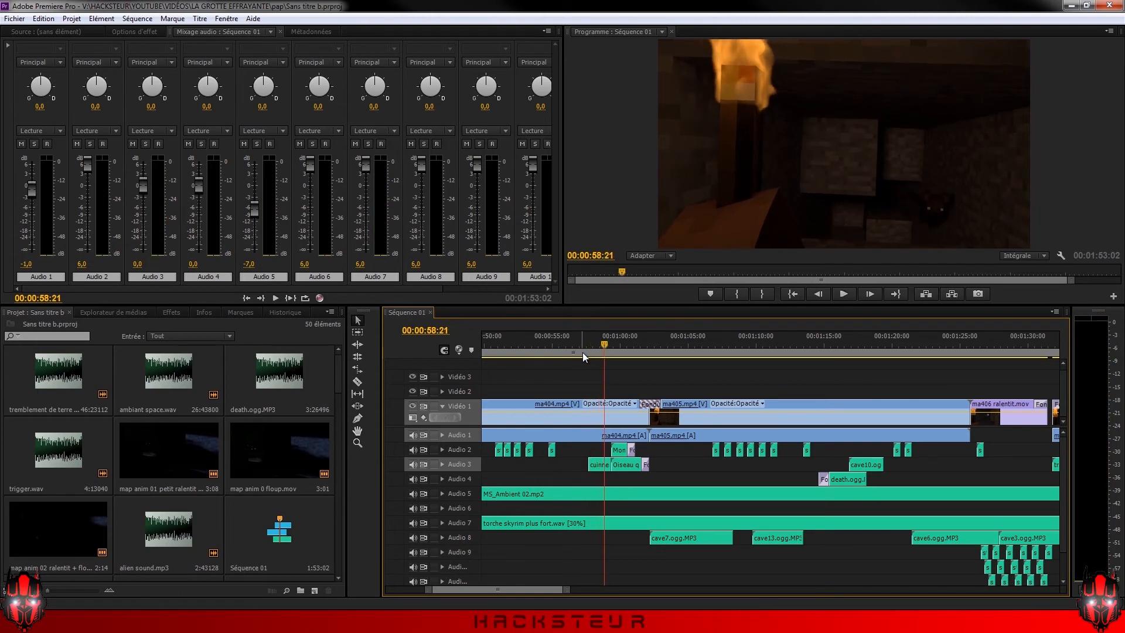
pyautogui.press('space')
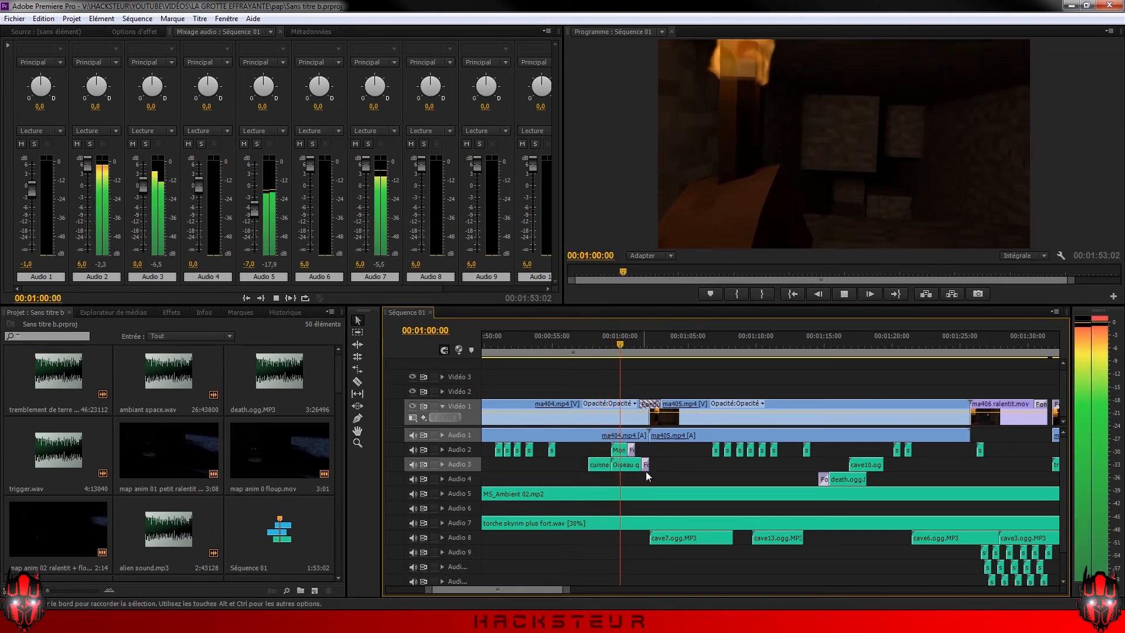
pyautogui.press('space')
# List the Fondu croisé audio transitions and examine the Fondu exponentiel settings on the Audio 2 monster sound
pyautogui.keyDown('alt'); pyautogui.scroll(3, 656, 476); pyautogui.keyUp('alt')
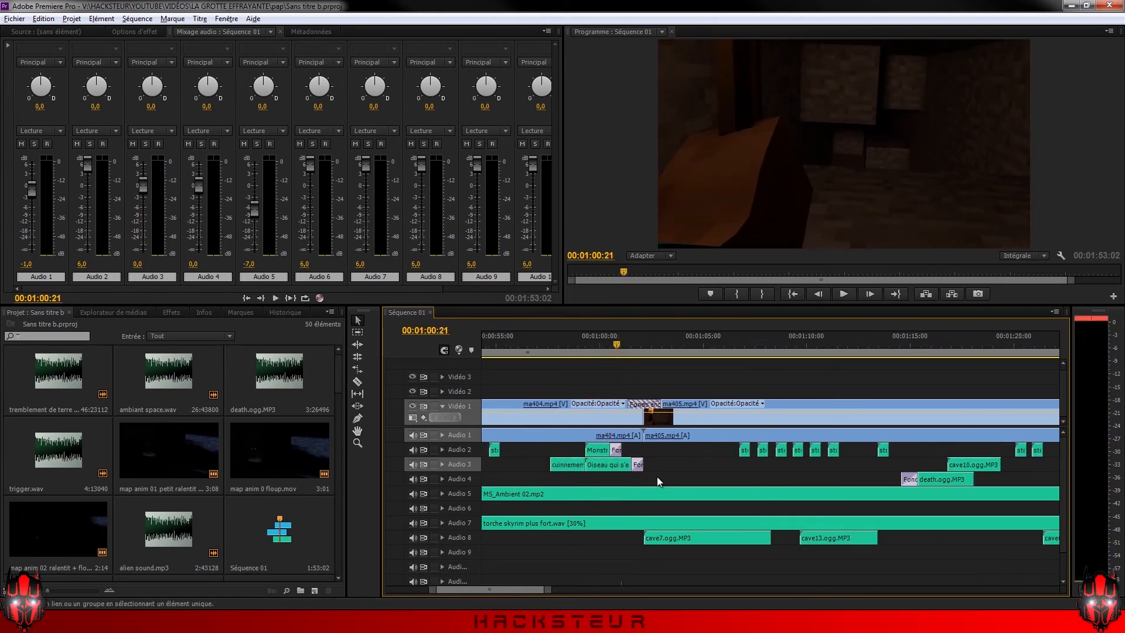
pyautogui.click(171, 312)
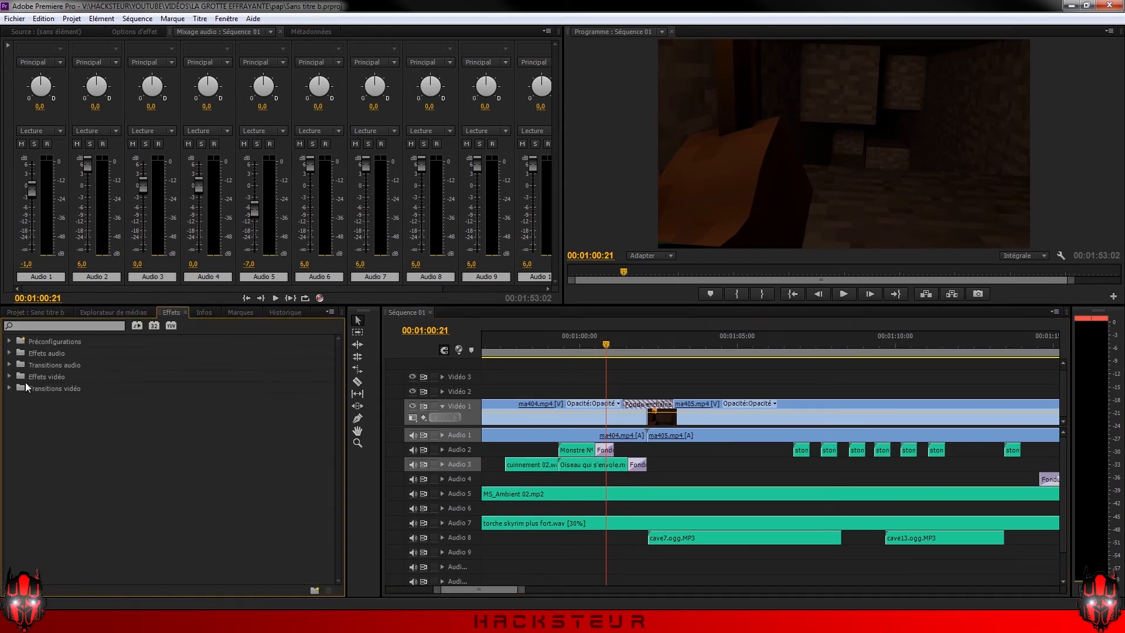
pyautogui.click(16, 376)
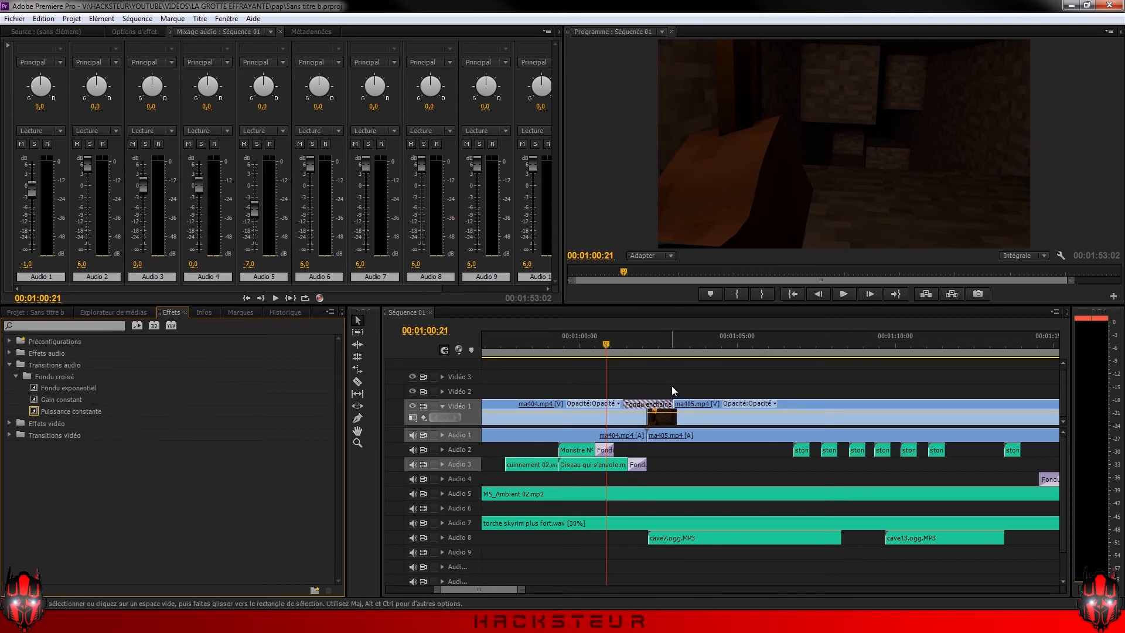
pyautogui.moveTo(605, 353)
pyautogui.mouseDown()
pyautogui.moveTo(567, 353)
pyautogui.moveTo(609, 355)
pyautogui.mouseUp()
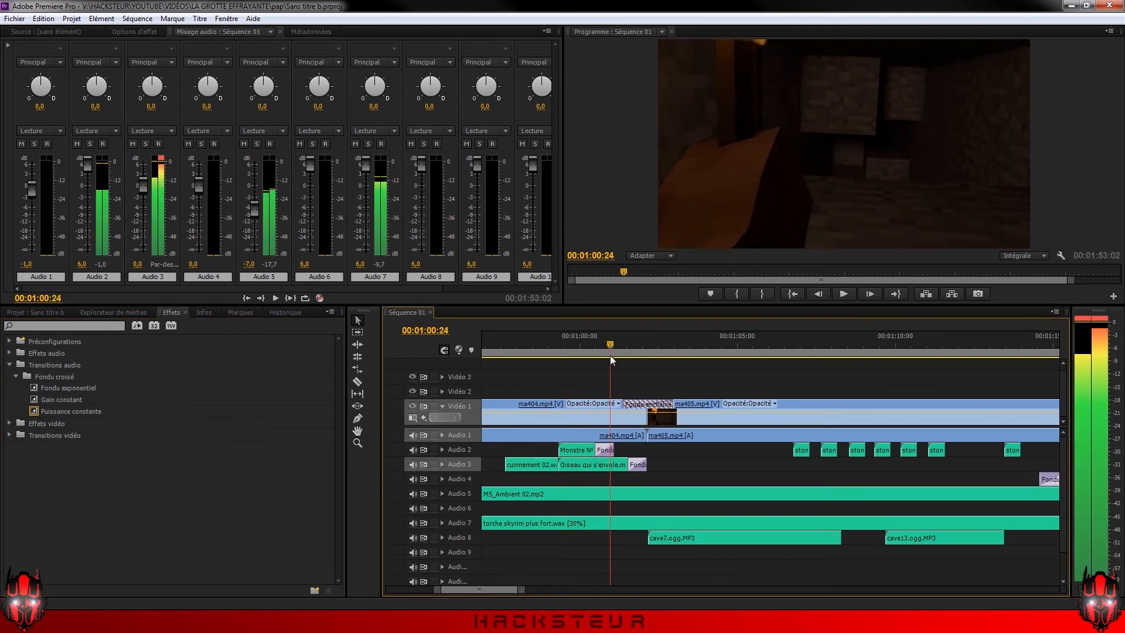
pyautogui.click(602, 448)
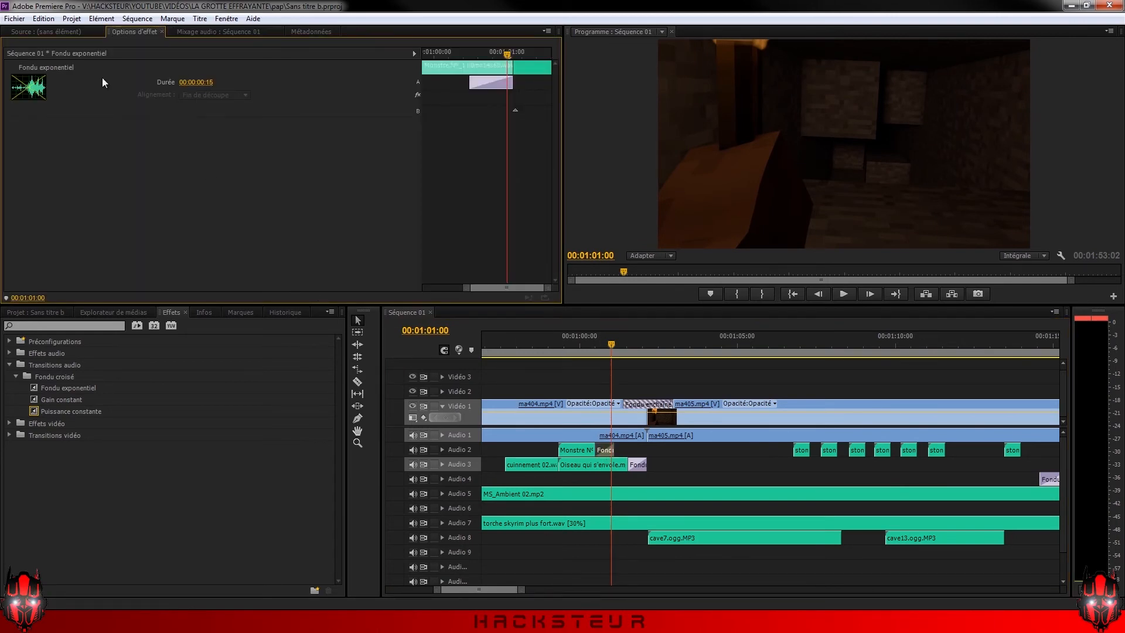
# Look over the audio mixer's track levels and the sequence's sound clips around 00:01:10:00 to 00:01:20:00
pyautogui.click(205, 32)
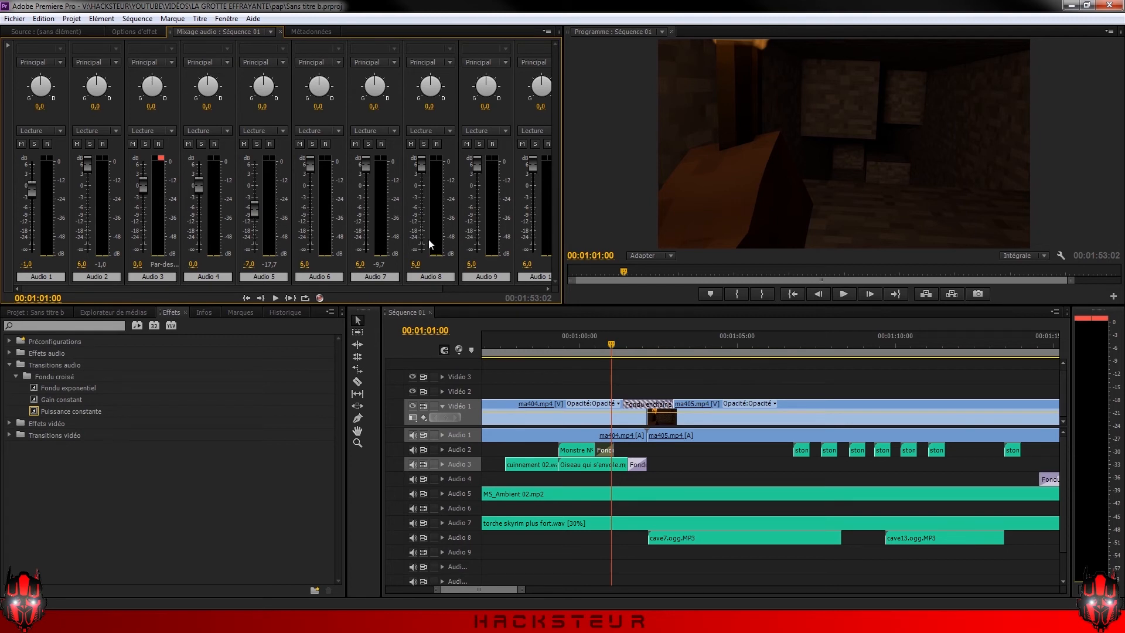
pyautogui.moveTo(199, 288); pyautogui.dragTo(89, 293)
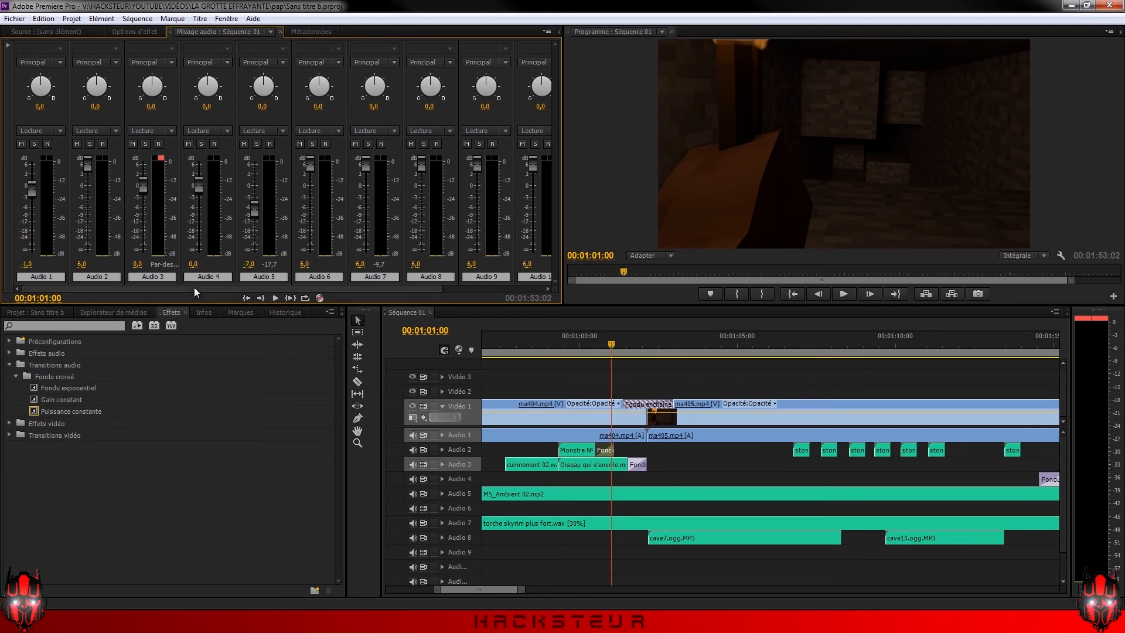
pyautogui.moveTo(194, 287)
pyautogui.mouseDown()
pyautogui.moveTo(215, 292)
pyautogui.moveTo(191, 288)
pyautogui.mouseUp()
pyautogui.moveTo(494, 589); pyautogui.dragTo(501, 590)
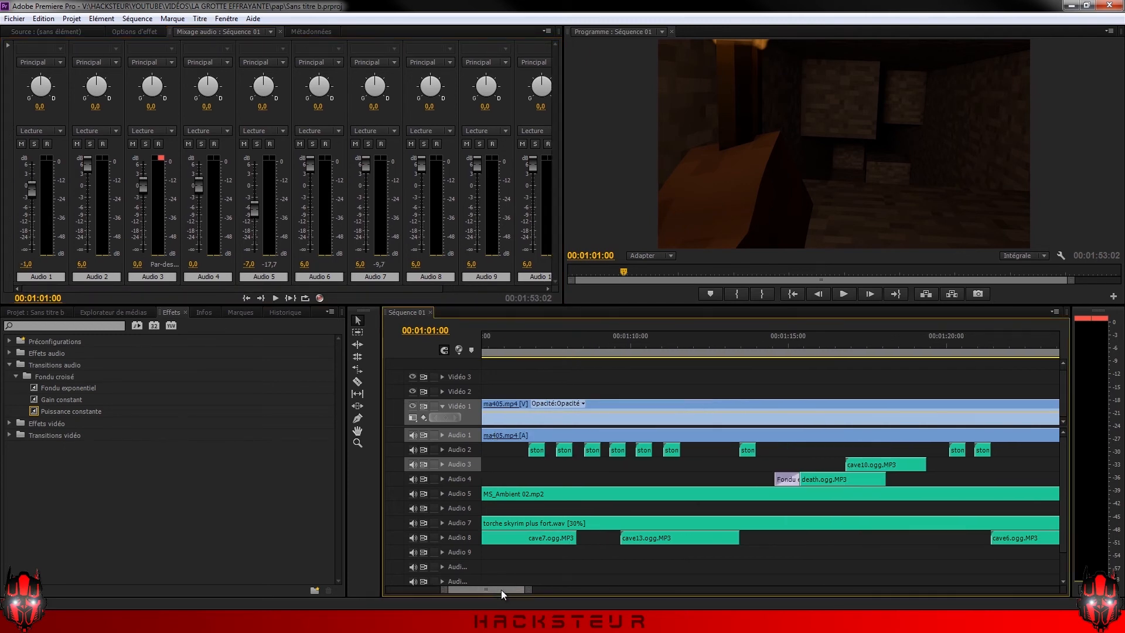
# Scrub through the ma405.mp4 and ma406 ralentit.mov clips up to 00:01:27:03 and examine the layered footstep sounds on the lower audio tracks
pyautogui.moveTo(546, 339); pyautogui.dragTo(944, 417)
pyautogui.scroll(-10, 512, 589)
pyautogui.scroll(3, 520, 593)
pyautogui.moveTo(592, 338); pyautogui.dragTo(685, 357)
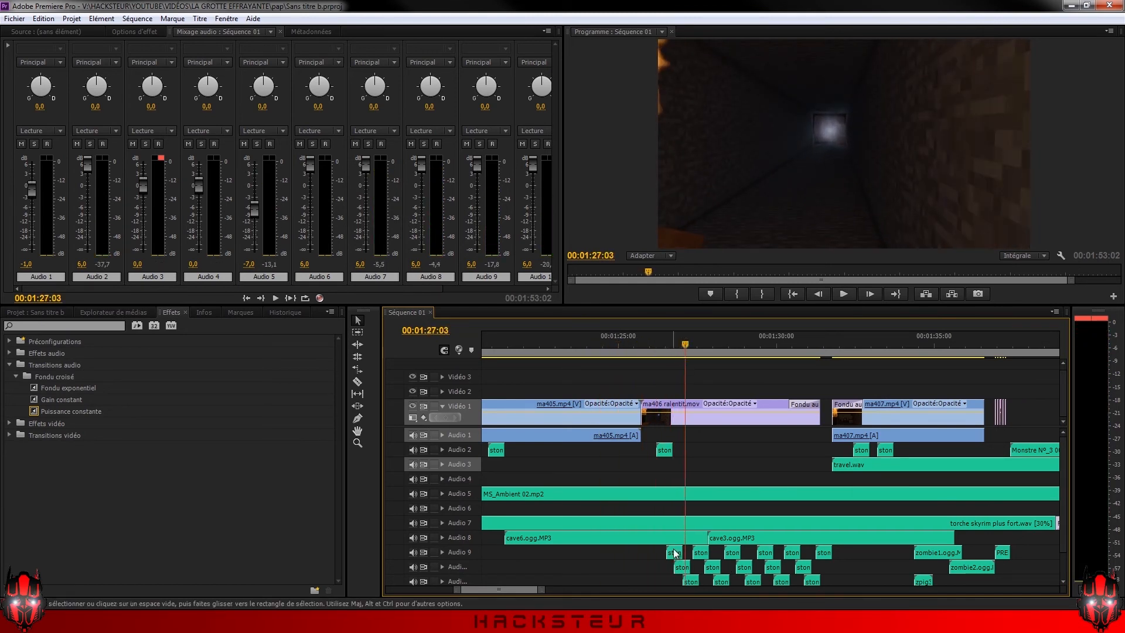
pyautogui.scroll(-1, 678, 565)
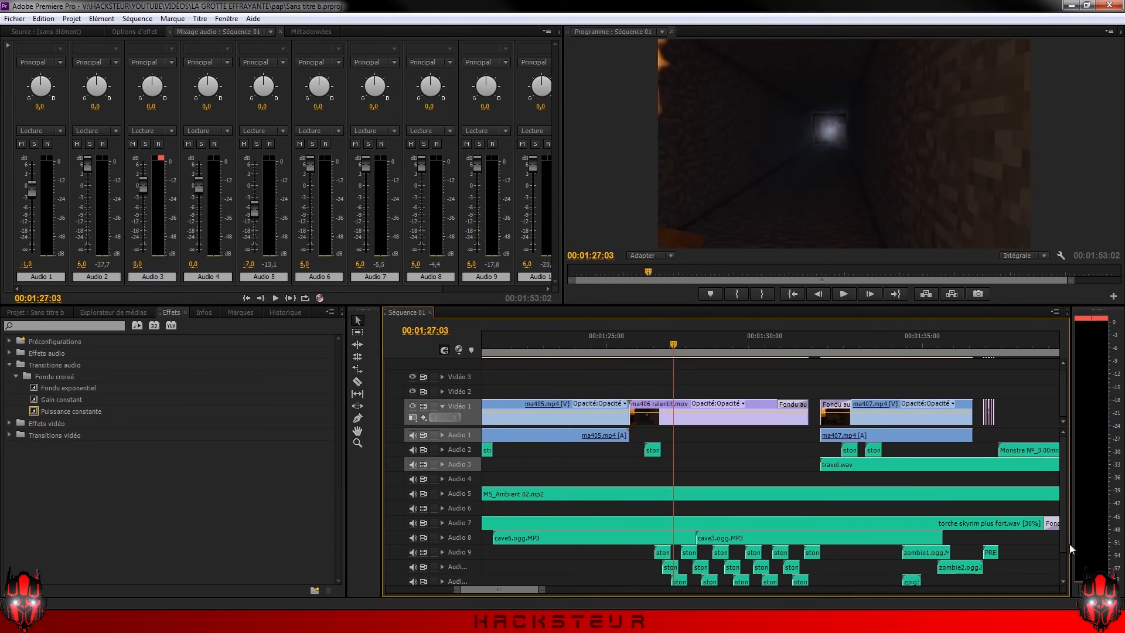
pyautogui.scroll(-2, 1064, 545)
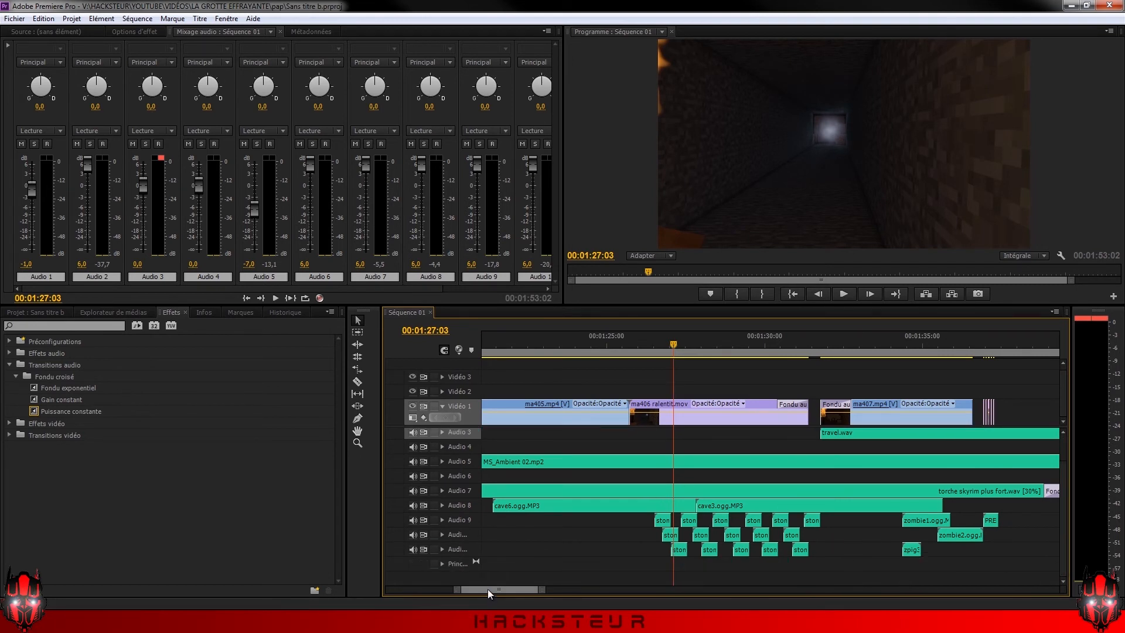
# Scrub the zombie attack from the ma407.mp4 clip through the very short clips after it to 00:01:42:07, checking its sounds
pyautogui.moveTo(487, 588); pyautogui.dragTo(494, 591)
pyautogui.click(561, 347)
pyautogui.moveTo(562, 350); pyautogui.dragTo(720, 403)
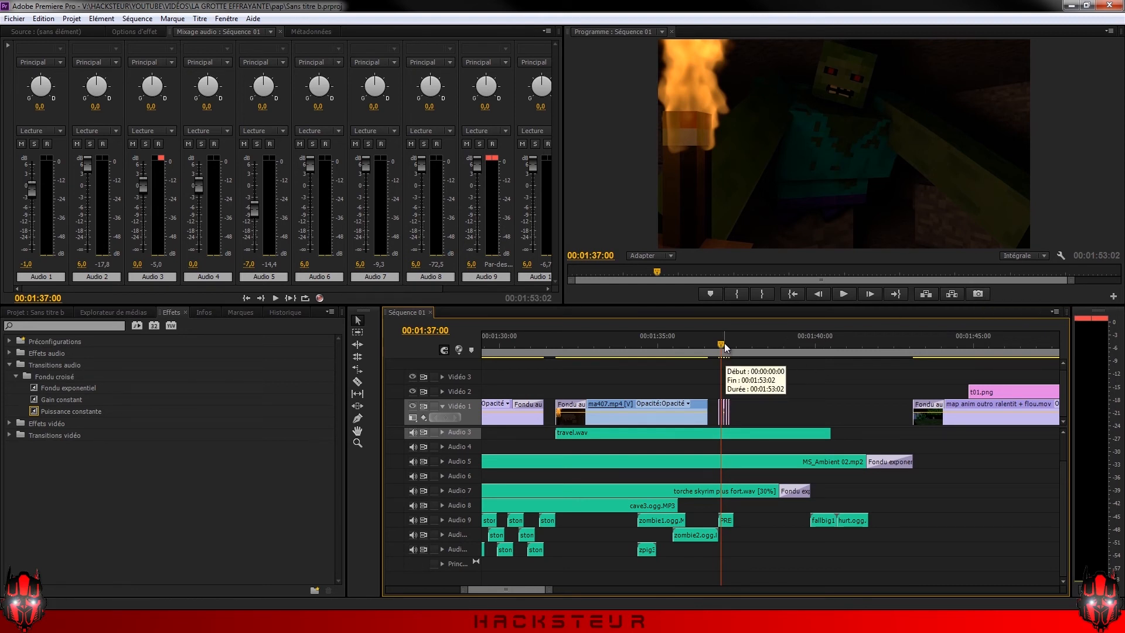
pyautogui.keyDown('alt'); pyautogui.scroll(2, 715, 430); pyautogui.keyUp('alt')
pyautogui.keyDown('alt'); pyautogui.scroll(-4, 711, 433); pyautogui.keyUp('alt')
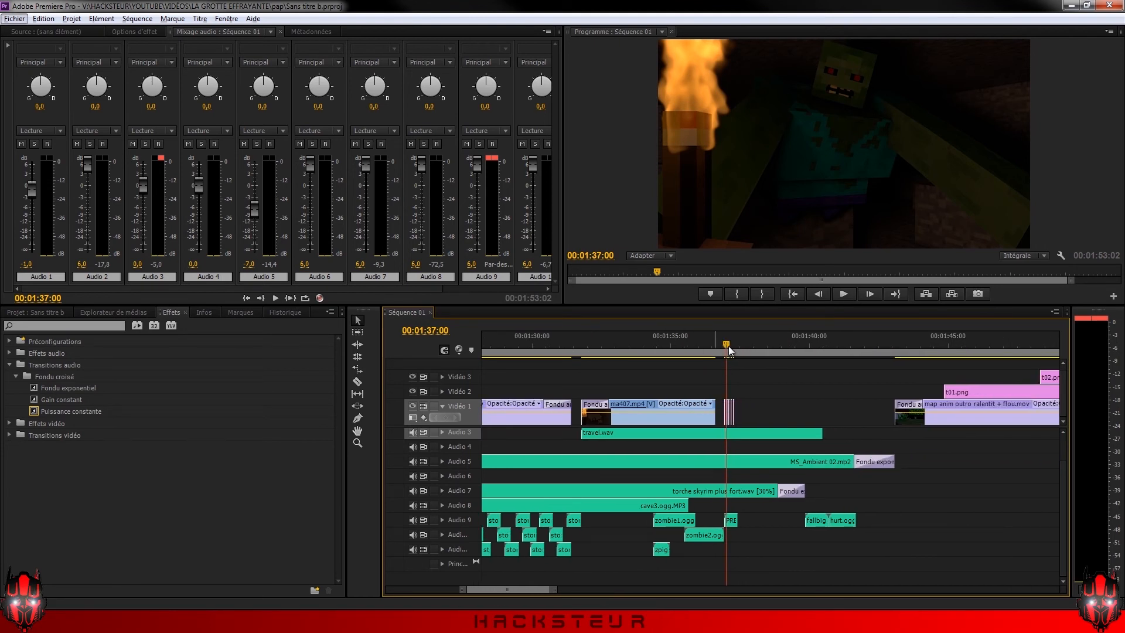
pyautogui.moveTo(726, 349); pyautogui.dragTo(729, 350)
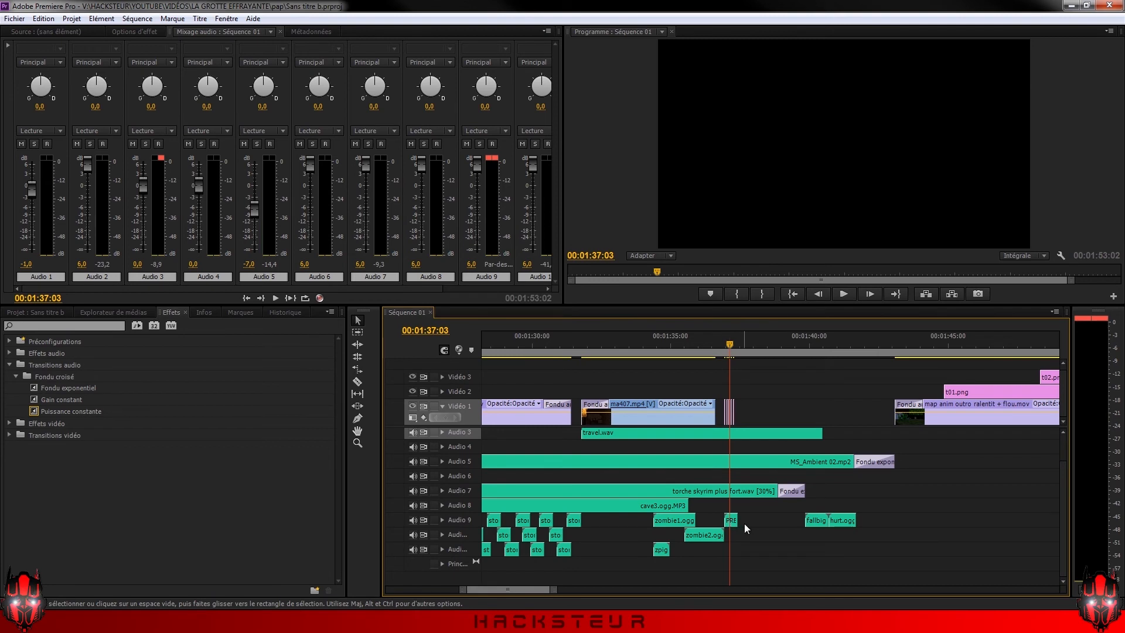
pyautogui.moveTo(730, 350); pyautogui.dragTo(873, 351)
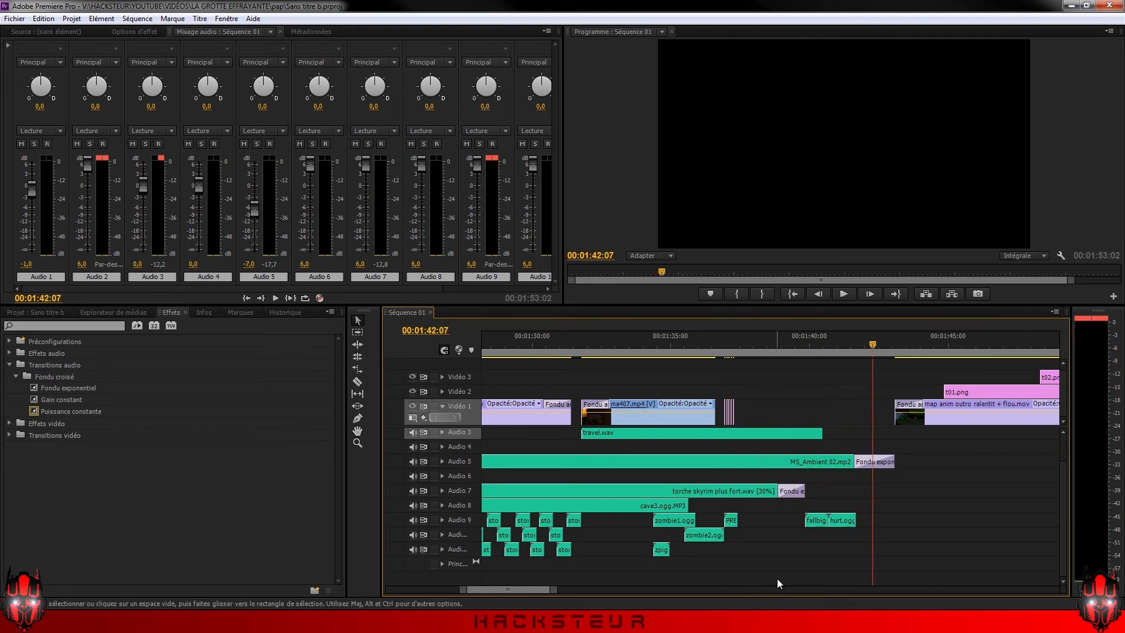
# Preview the outro title over the map anim outro clip up to 00:01:45:13, checking its music on Audio 1
pyautogui.scroll(-5, 807, 517)
pyautogui.moveTo(638, 350); pyautogui.dragTo(724, 352)
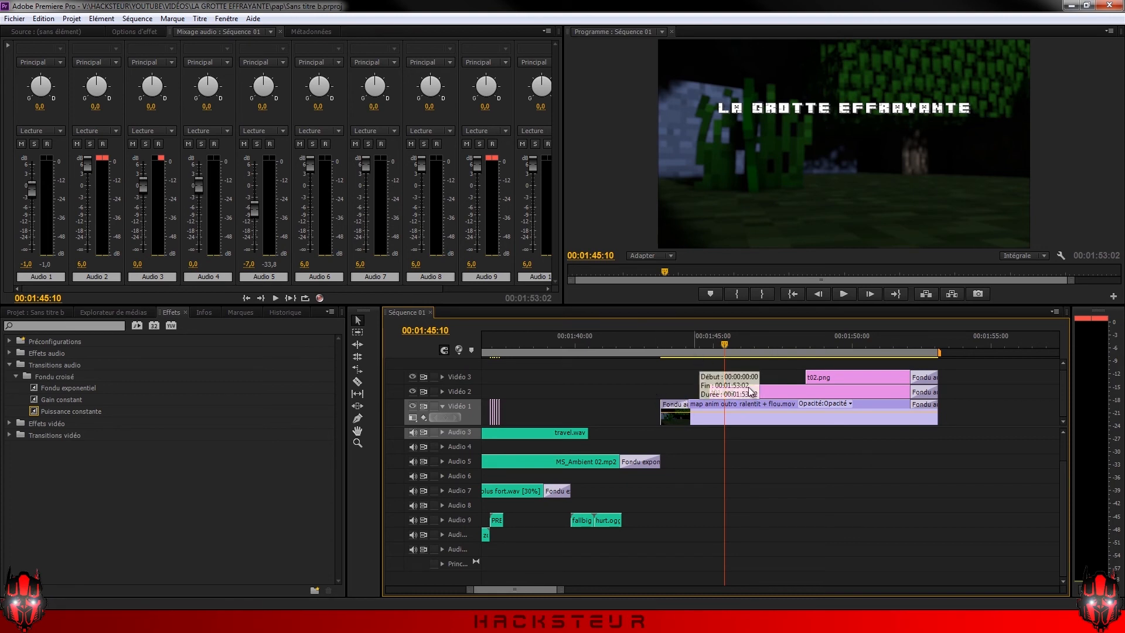
pyautogui.moveTo(1063, 476); pyautogui.dragTo(1060, 444)
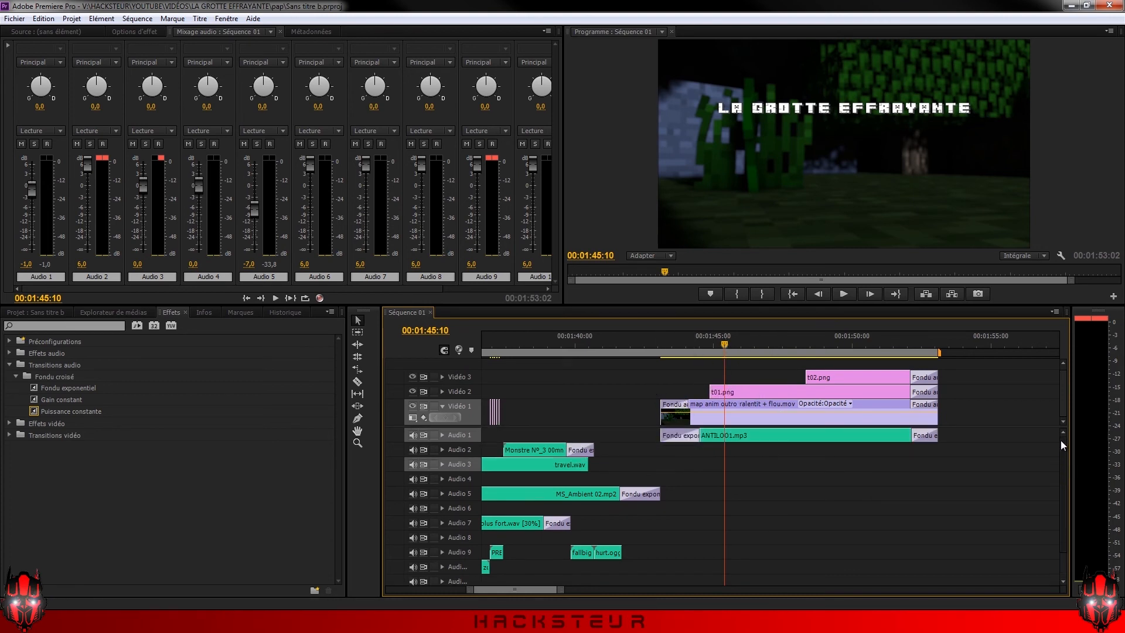
pyautogui.moveTo(720, 349)
pyautogui.mouseDown()
pyautogui.moveTo(649, 357)
pyautogui.moveTo(691, 367)
pyautogui.moveTo(691, 345)
pyautogui.moveTo(727, 350)
pyautogui.mouseUp()
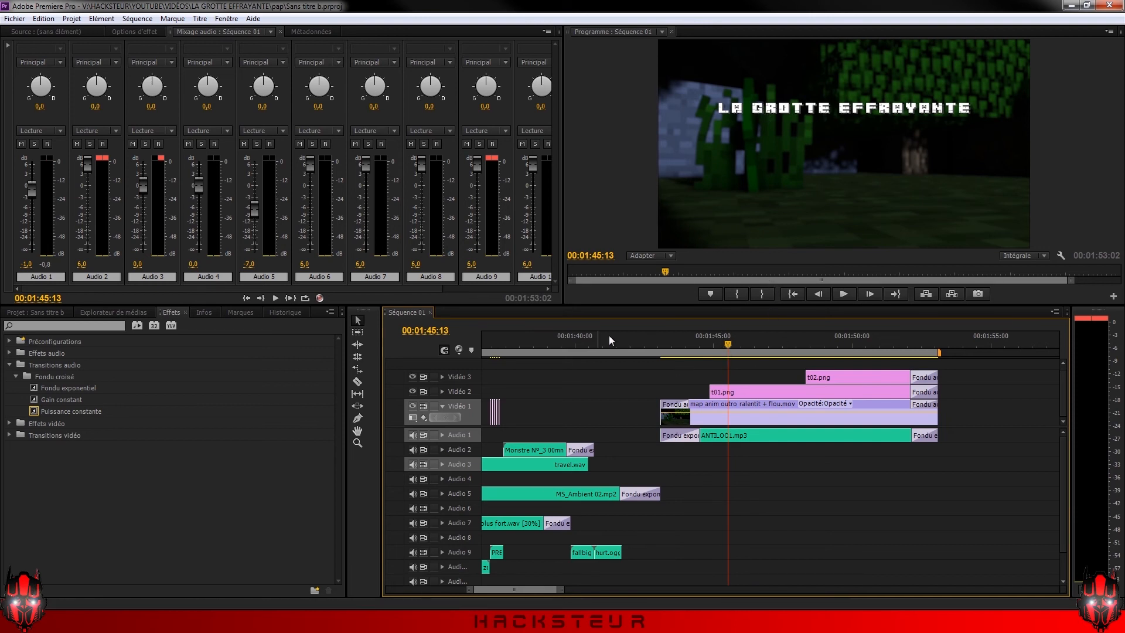
# Find the outro's title images and music among the project media, and scrub the outro title to 00:01:46:04
pyautogui.click(44, 312)
pyautogui.moveTo(334, 389); pyautogui.dragTo(326, 564)
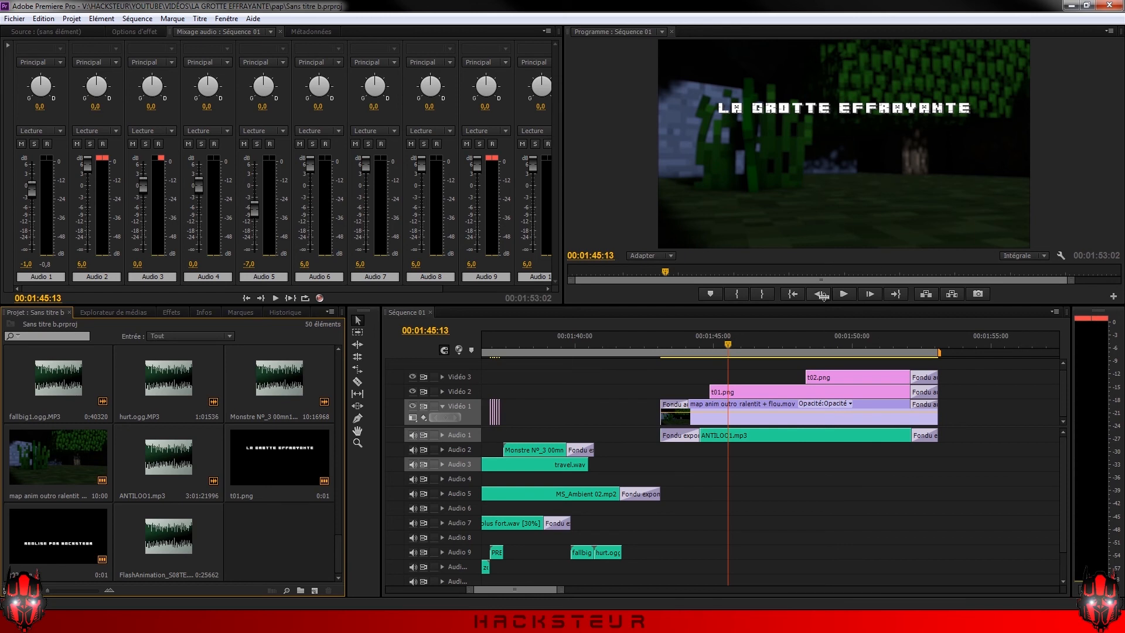
pyautogui.moveTo(715, 346); pyautogui.dragTo(745, 346)
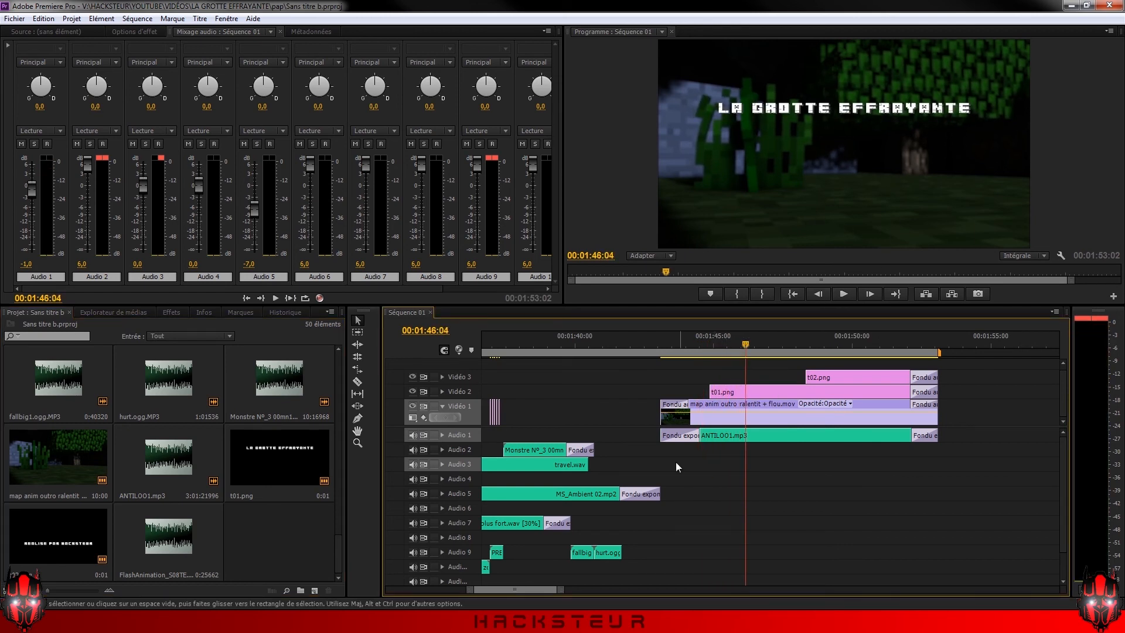
# Expand the Audio 1 track to show the ANTILOO1.mp3 waveform and play the outro with both titles up to the closing fades
pyautogui.click(442, 434)
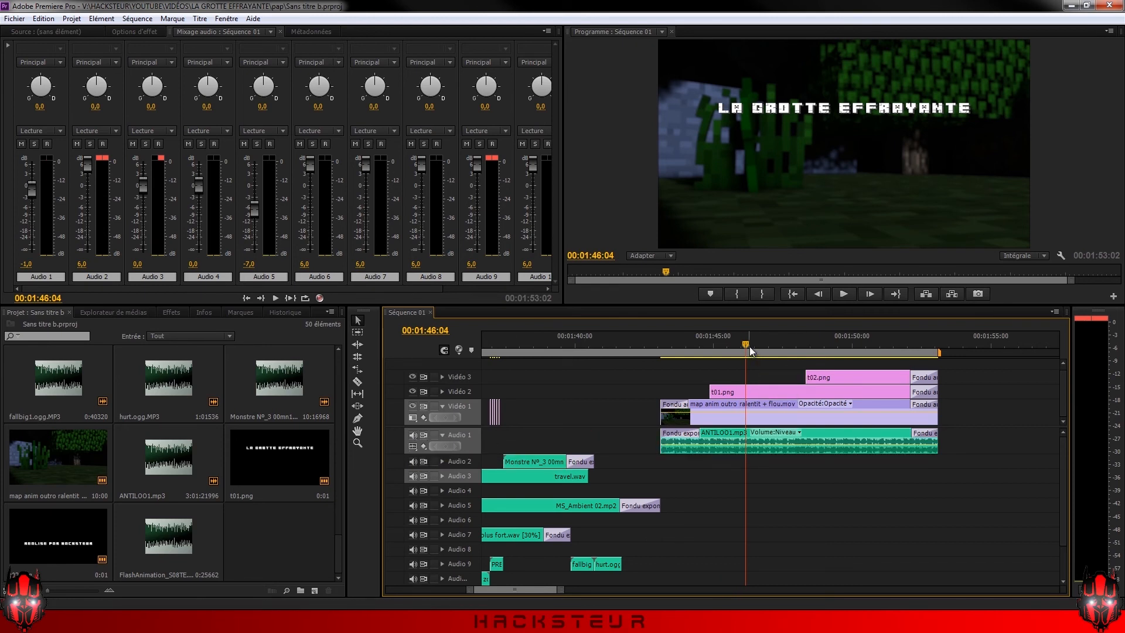
pyautogui.keyDown('alt'); pyautogui.scroll(5, 794, 443); pyautogui.keyUp('alt')
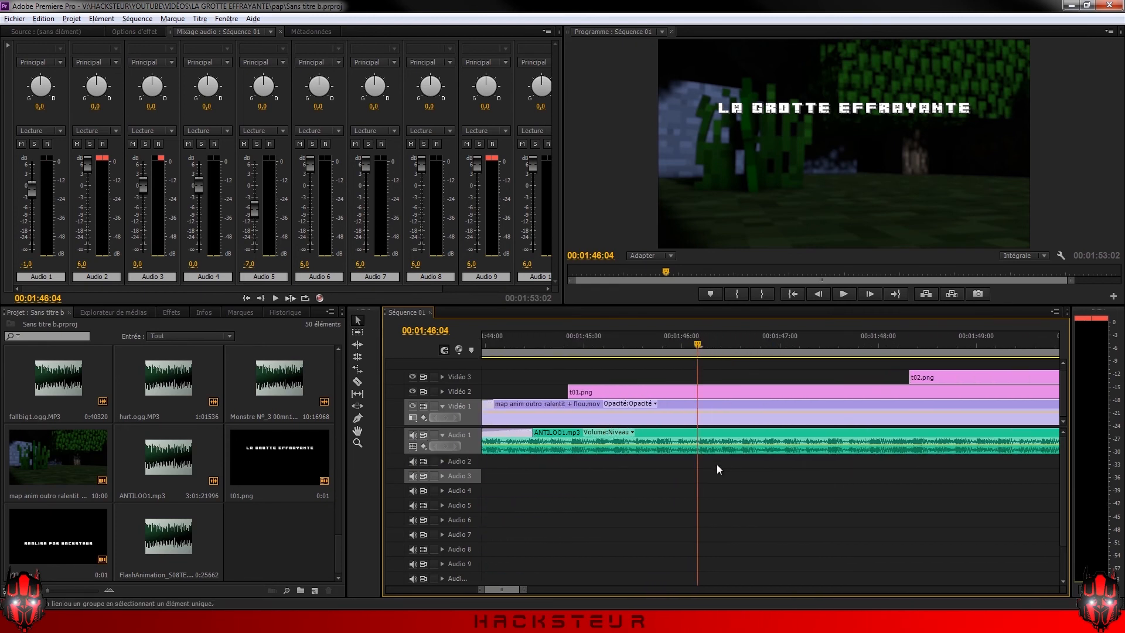
pyautogui.keyDown('alt'); pyautogui.scroll(-3, 715, 464); pyautogui.keyUp('alt')
pyautogui.moveTo(697, 346); pyautogui.dragTo(785, 363)
pyautogui.press('space')
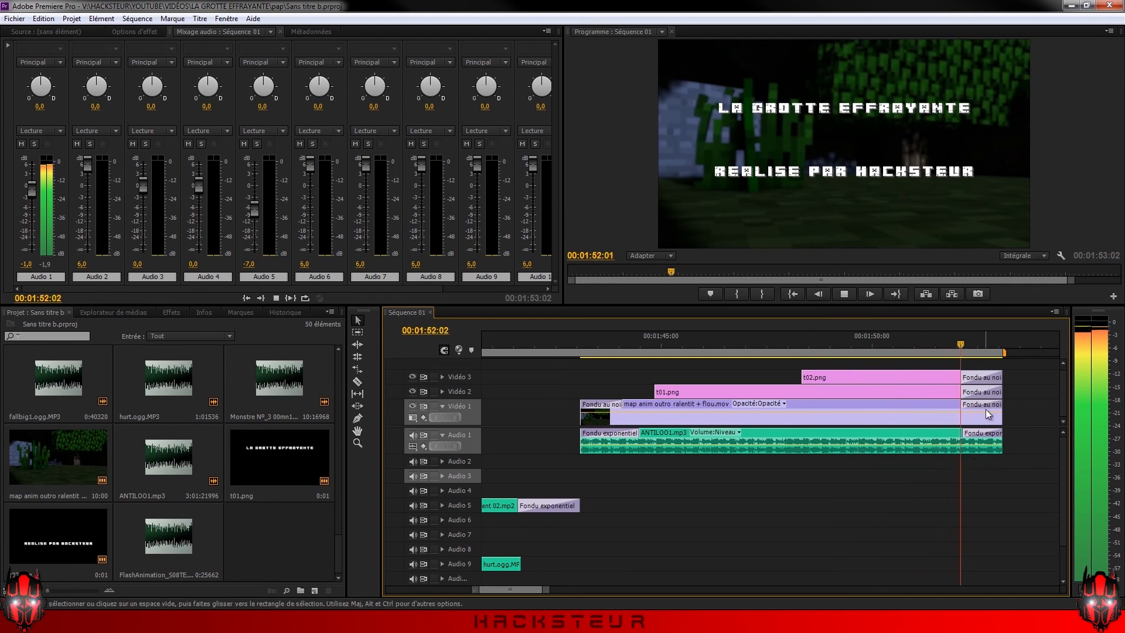
pyautogui.press('space')
# Scrub through the closing video and audio fades to 00:01:52:15, and return the playhead to 00:01:51:18
pyautogui.moveTo(967, 342)
pyautogui.mouseDown()
pyautogui.moveTo(984, 343)
pyautogui.moveTo(970, 347)
pyautogui.mouseUp()
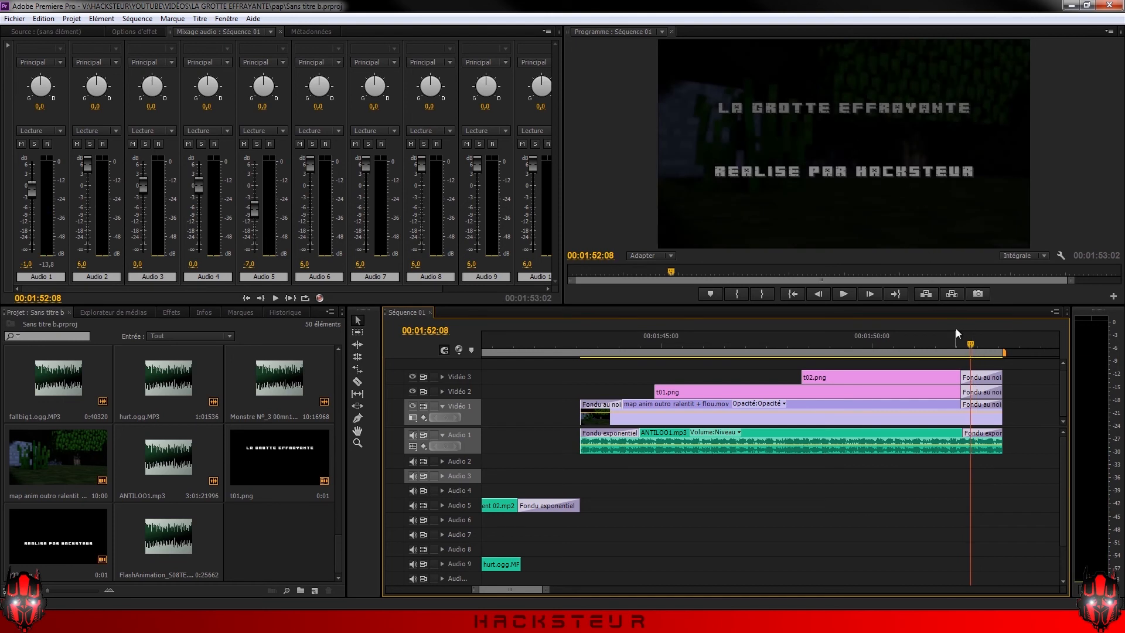
pyautogui.click(982, 344)
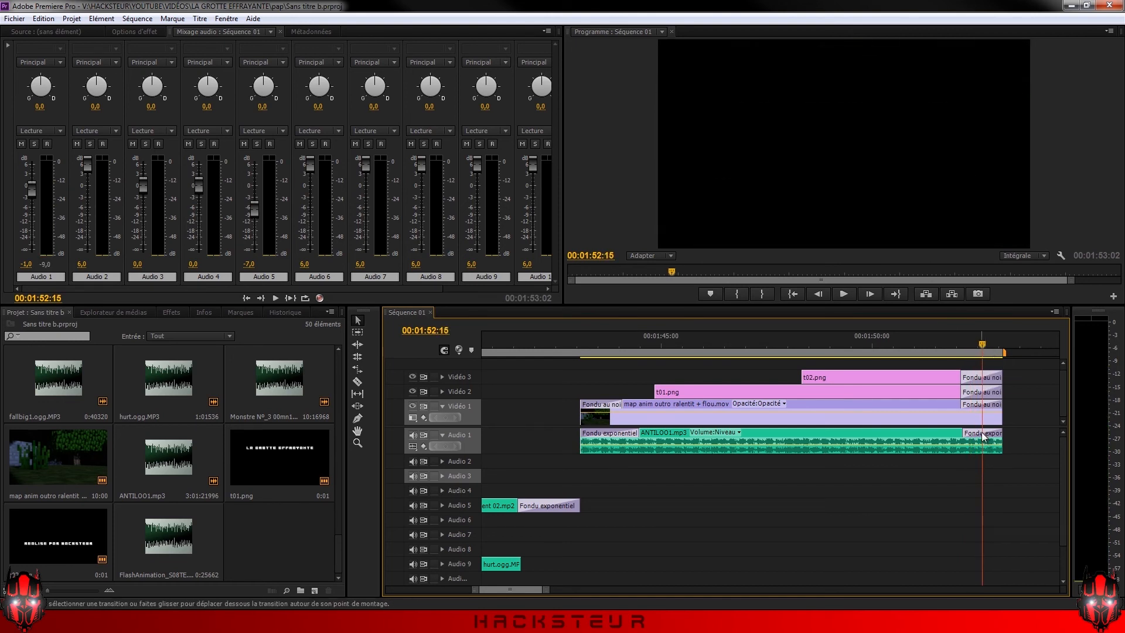
pyautogui.keyDown('alt'); pyautogui.scroll(-3, 815, 520); pyautogui.keyUp('alt')
pyautogui.press('alt')
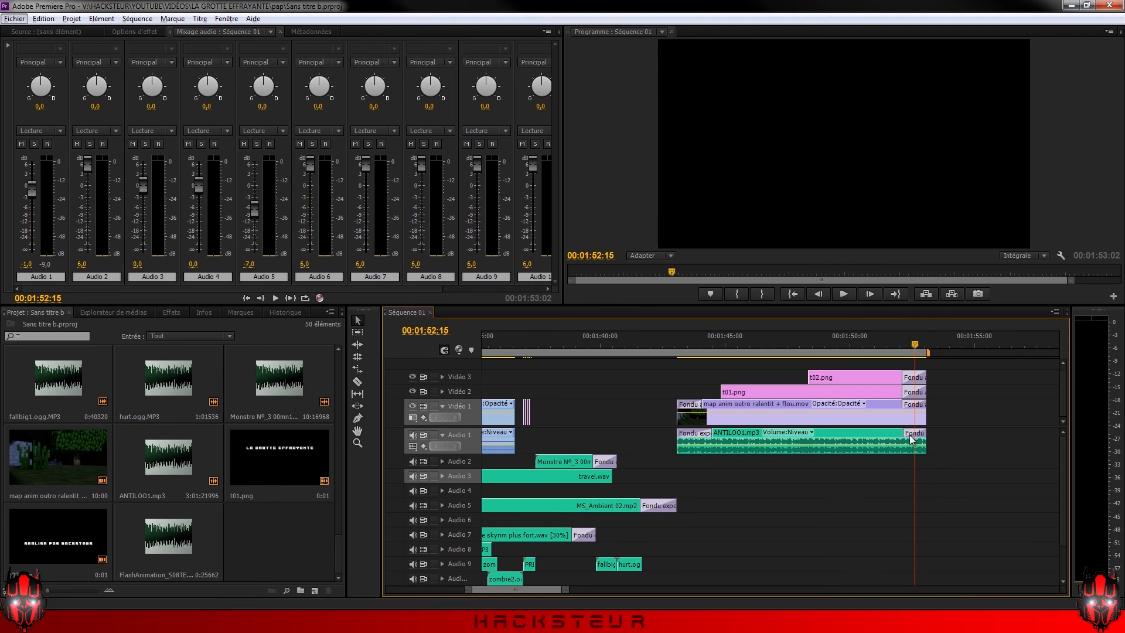
pyautogui.moveTo(915, 346); pyautogui.dragTo(892, 349)
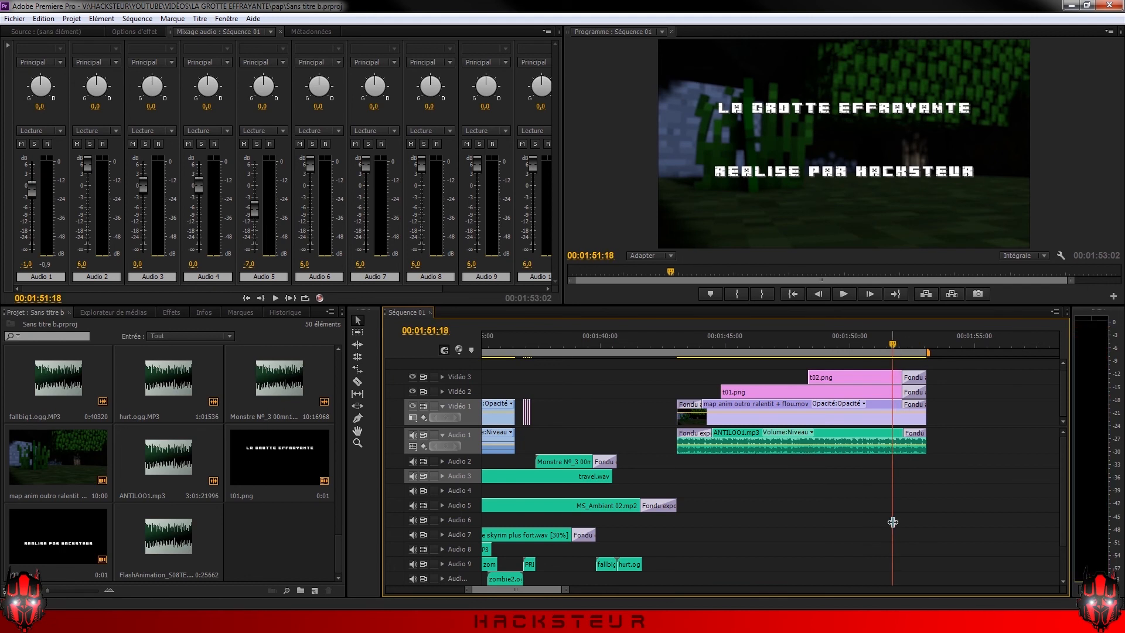